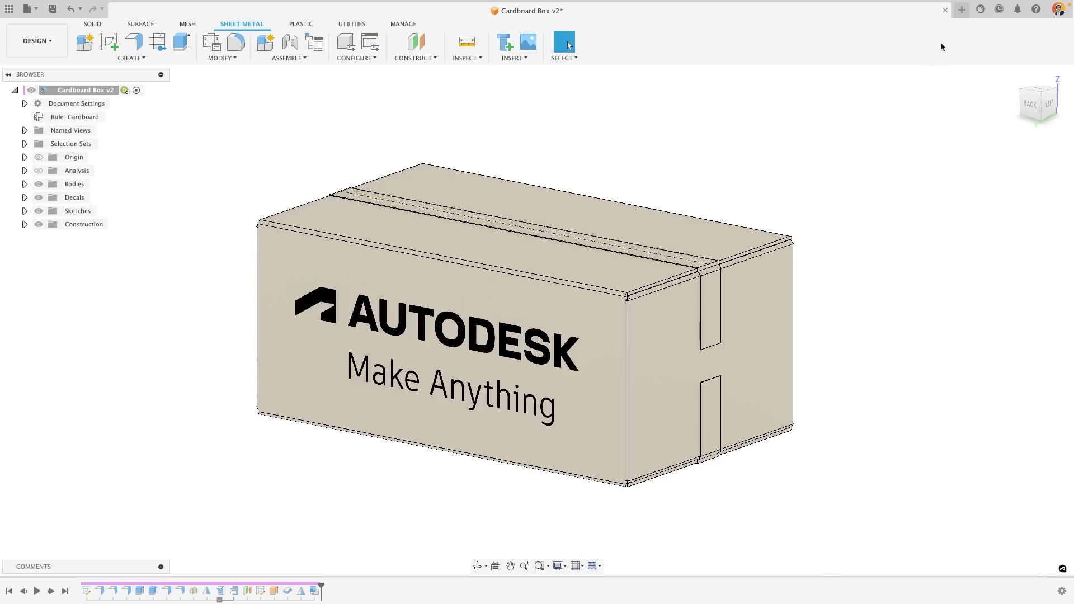
Start a new design and create a new sheet metal rule based on the Stainless Steel (mm) library rule.
left_click(963, 9)
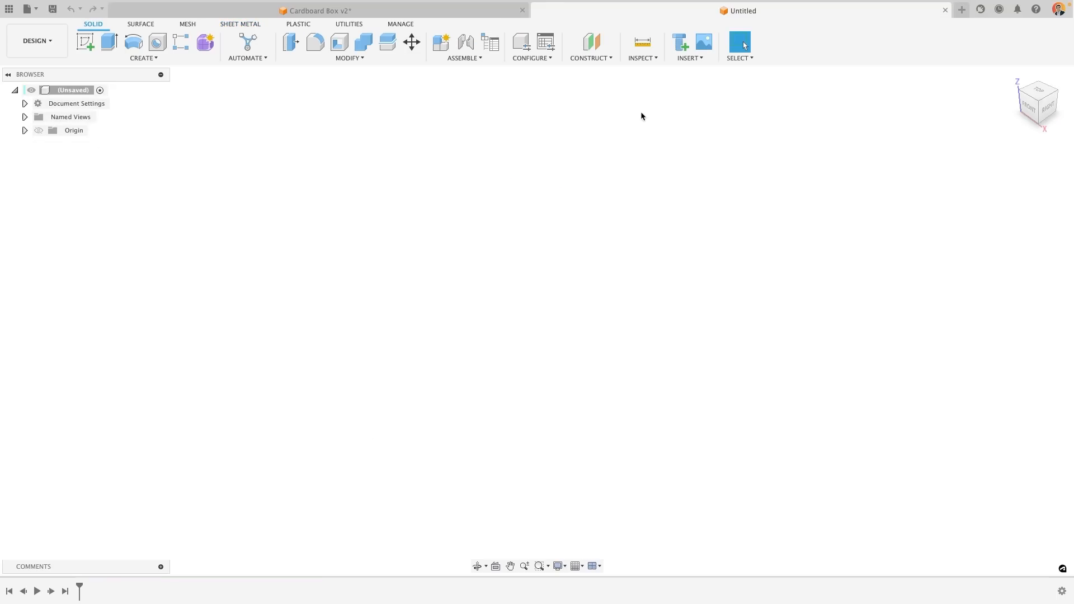
left_click(233, 26)
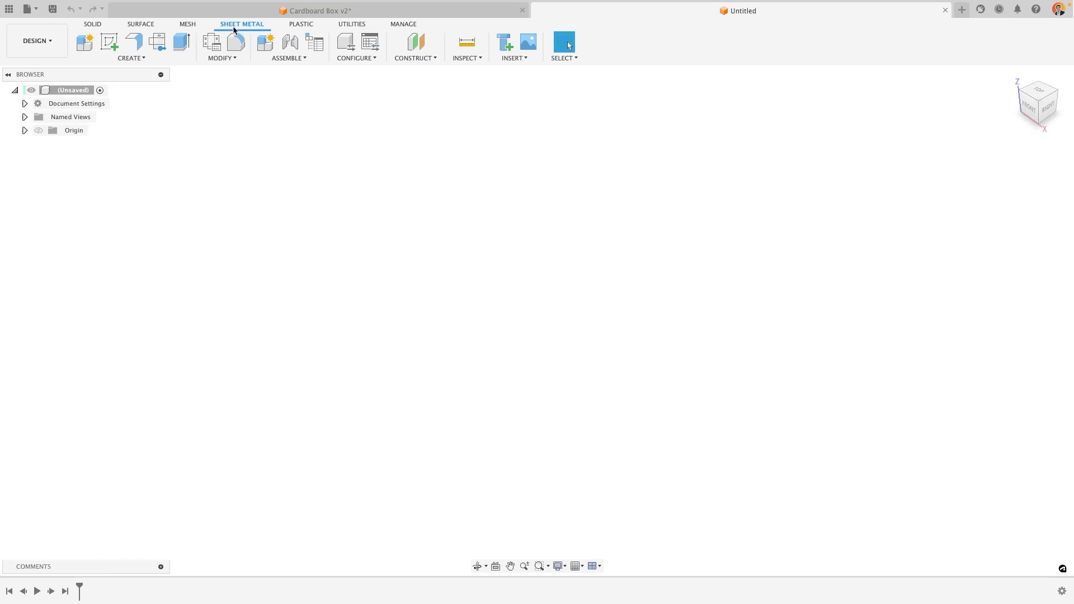
left_click(234, 58)
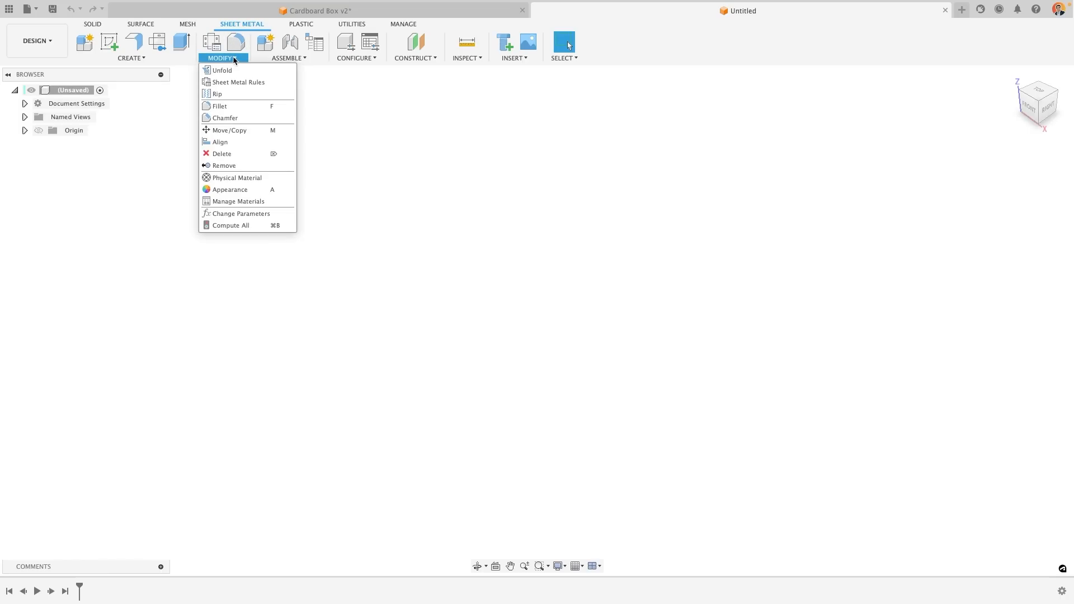
left_click(232, 83)
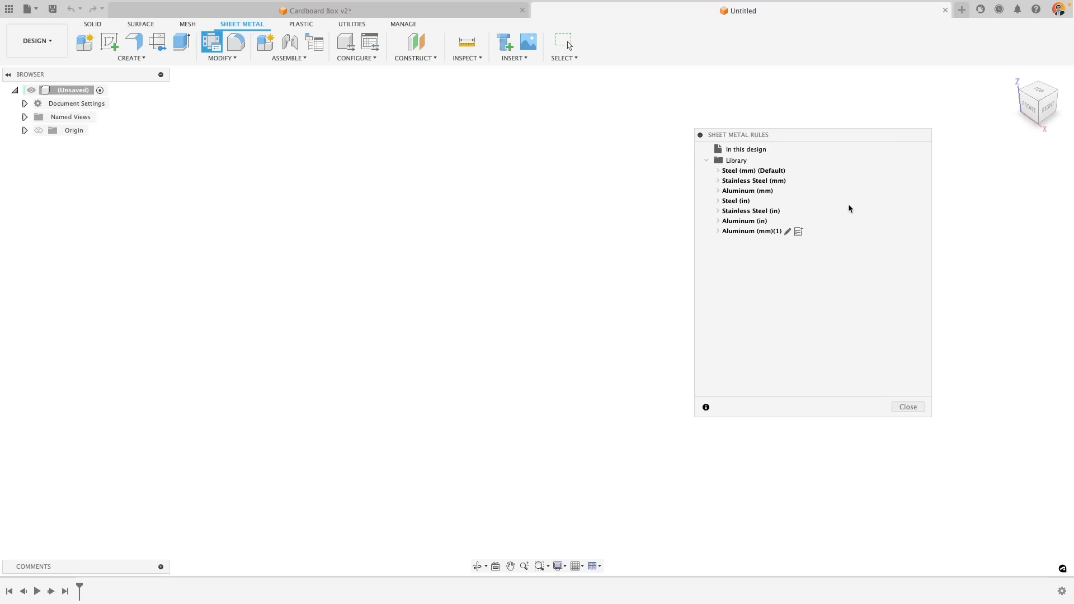
left_click(756, 180)
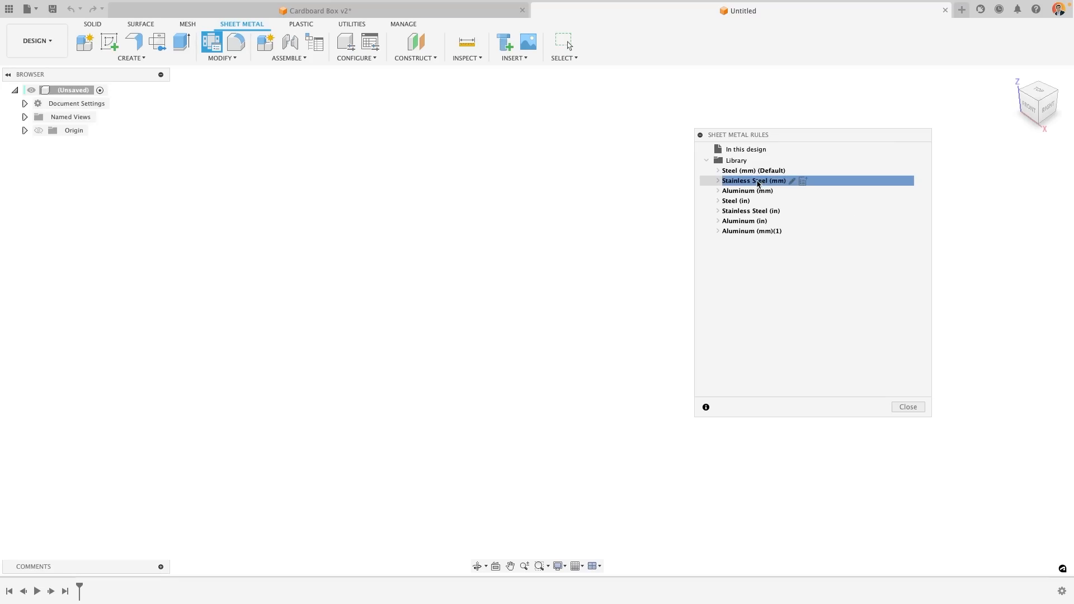
left_click(803, 181)
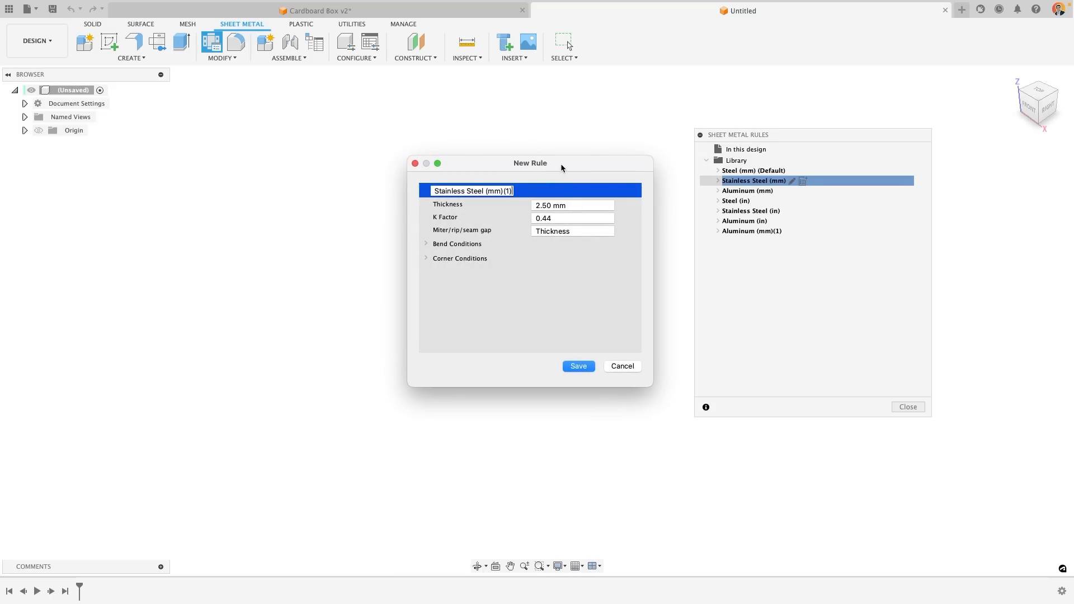
left_click_drag(562, 164, 532, 170)
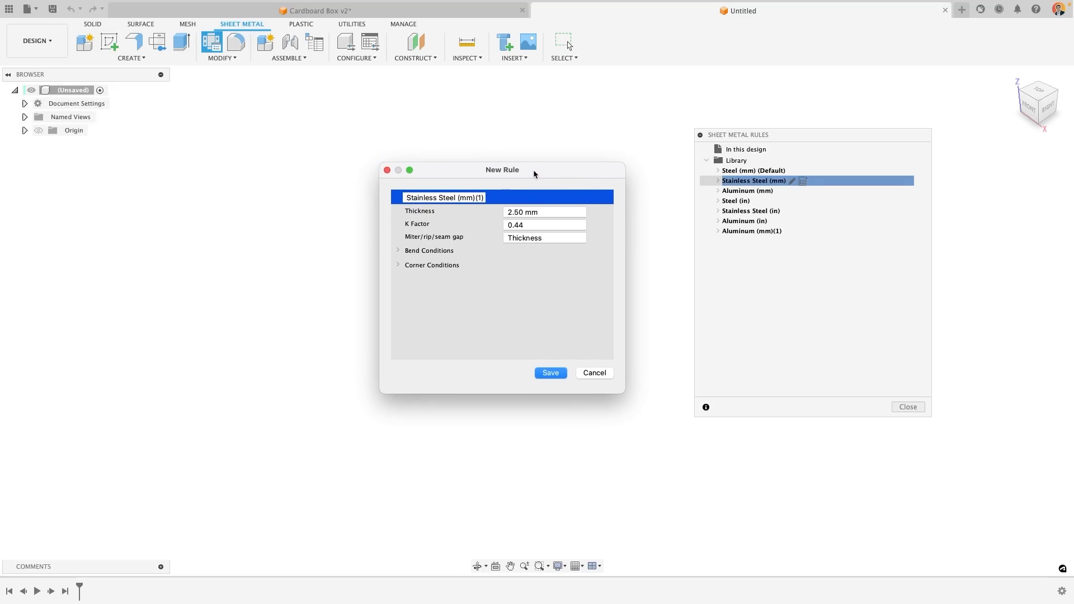
Name the new rule Cardboard and set its thickness to 1.50 mm and its K Factor to 1.
left_click_drag(485, 198, 404, 198)
type("Cardboard")
left_click(529, 225)
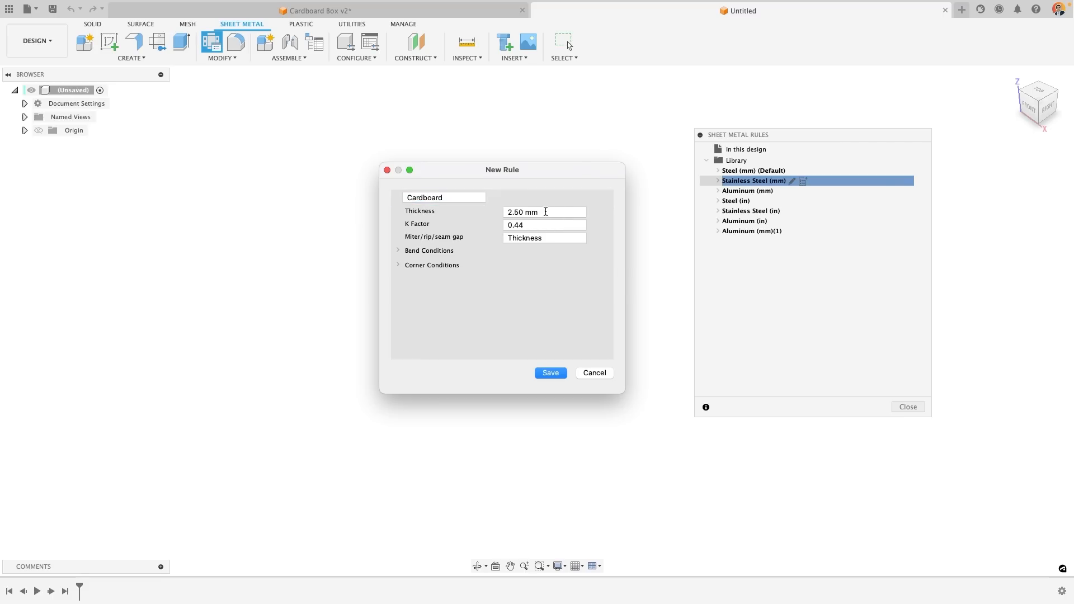
left_click_drag(512, 213, 507, 213)
type("1")
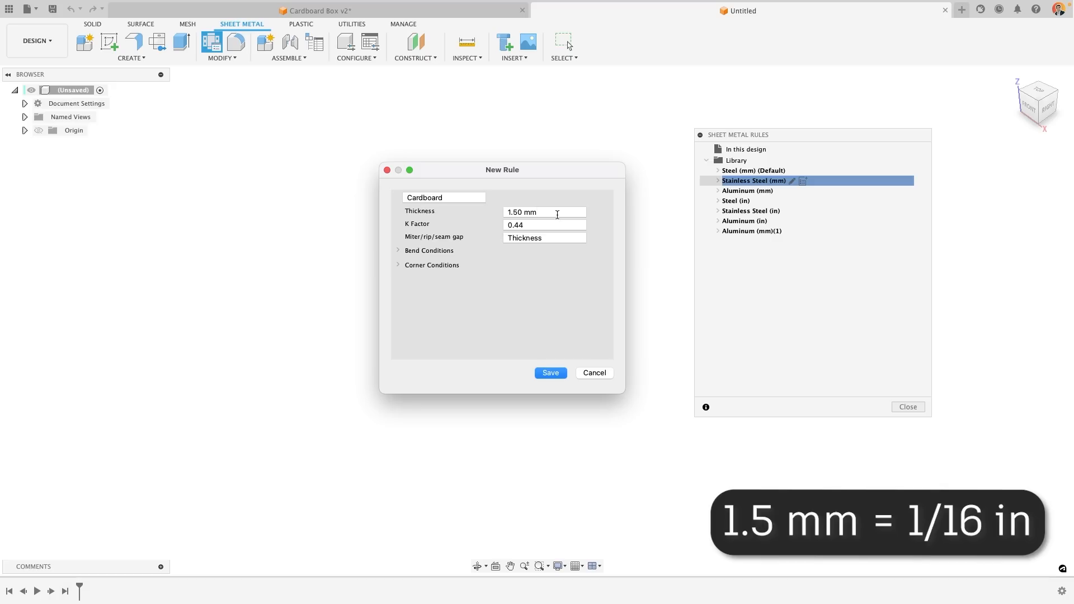
left_click_drag(538, 224, 496, 224)
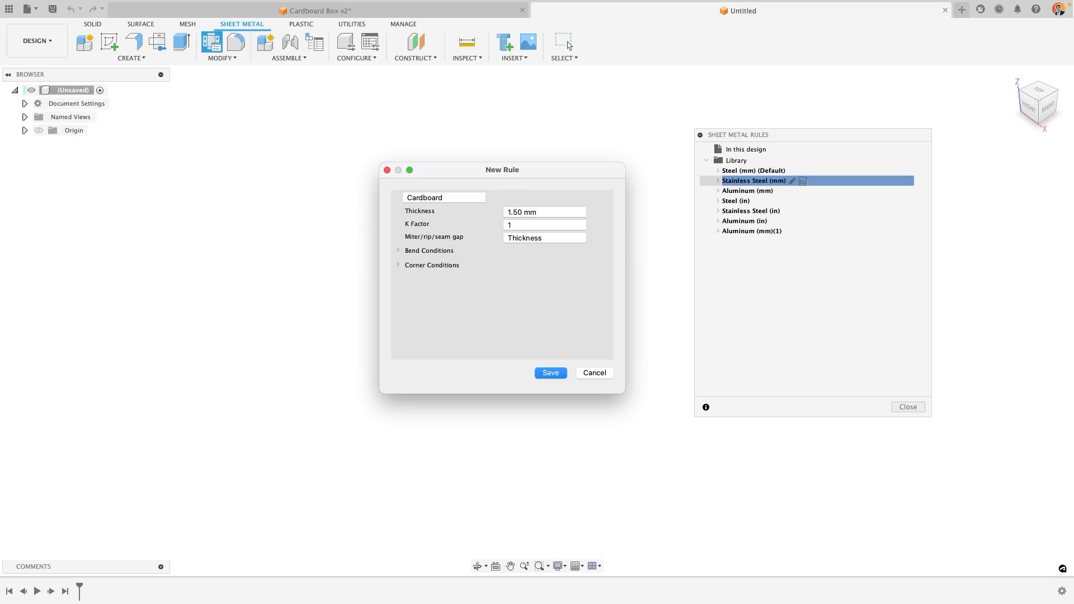
left_click(483, 197)
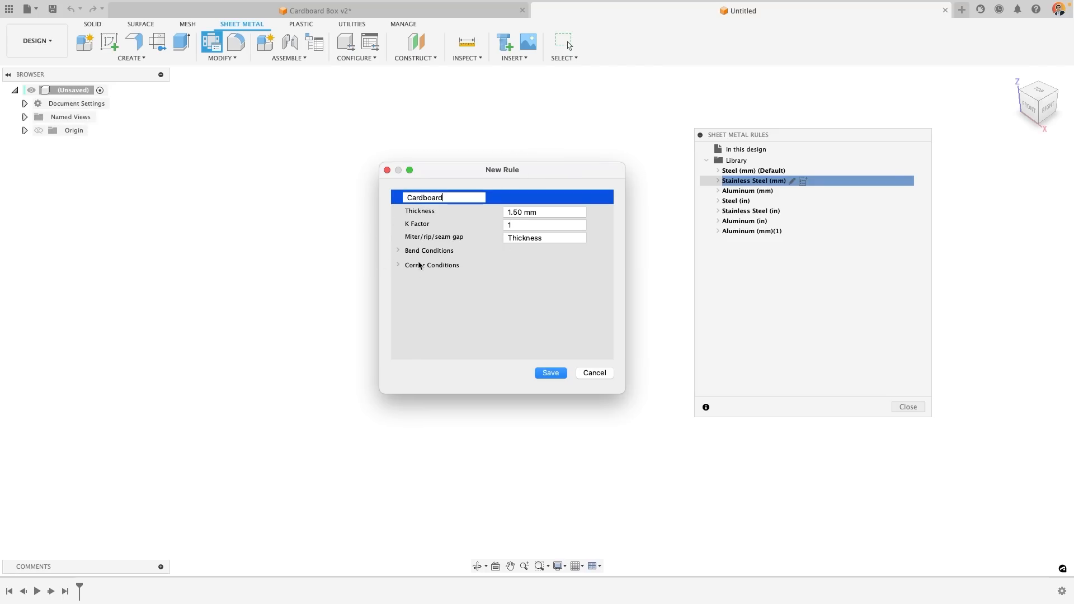
Set the Cardboard rule's bend radius to 0.2 mm, then save the rule and close the sheet metal rules.
left_click(399, 251)
left_click(511, 261)
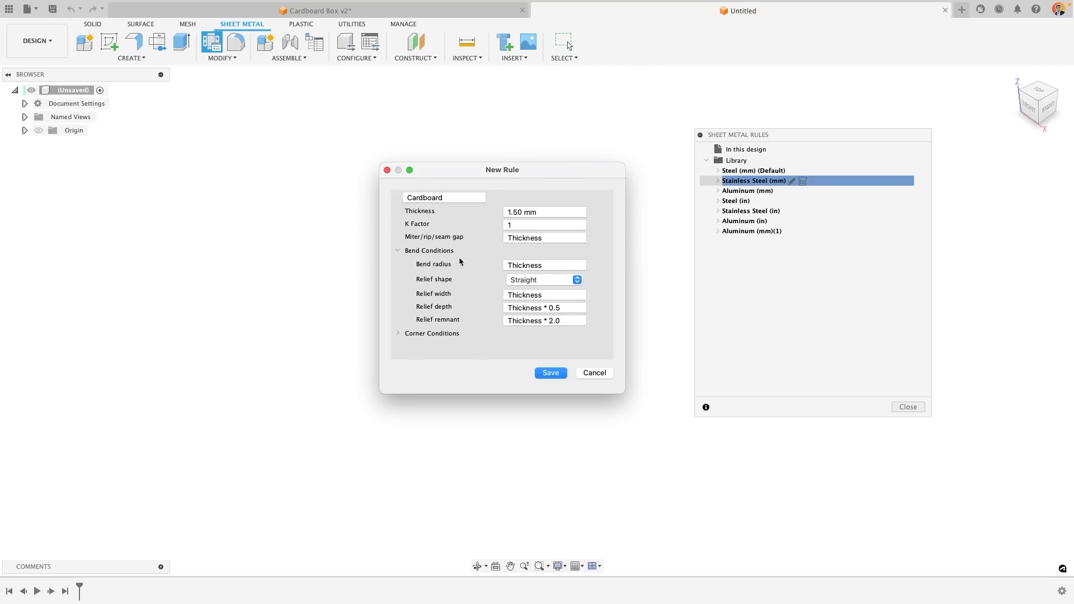
left_click_drag(551, 265, 494, 271)
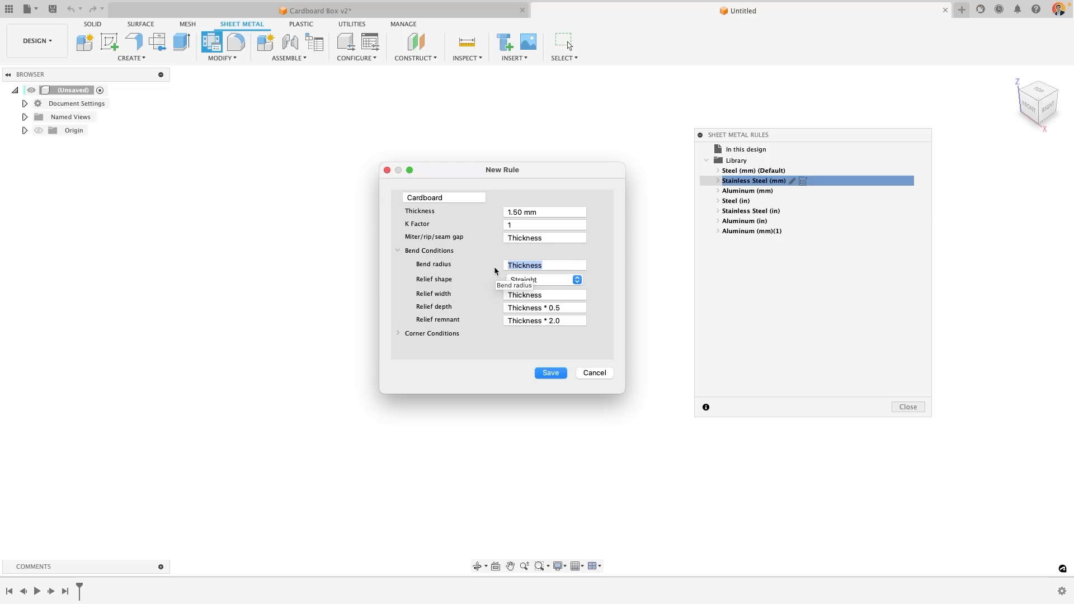
type("0.2mm")
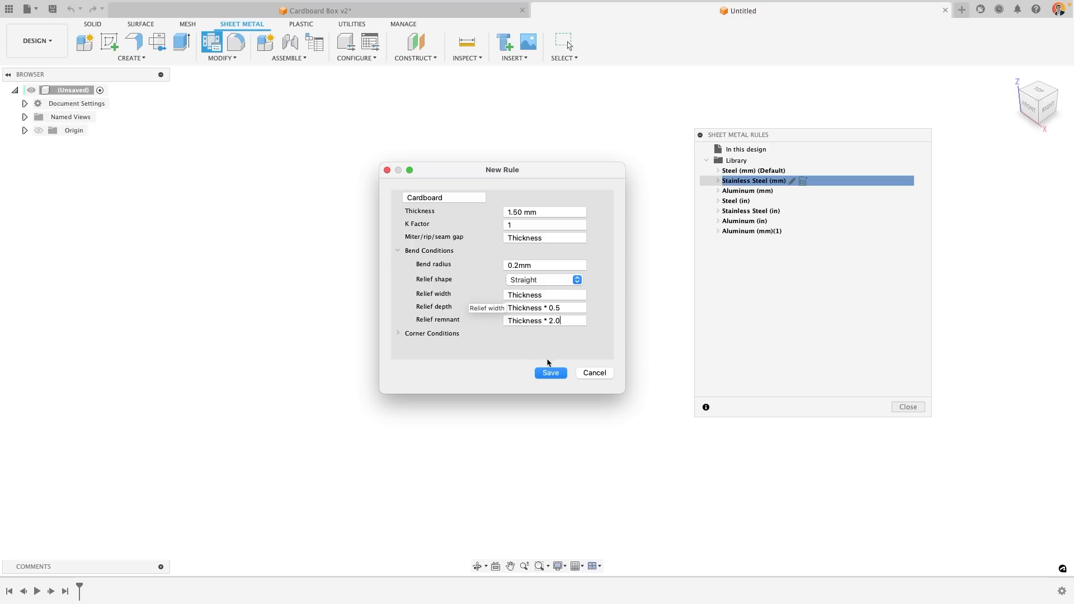
left_click(552, 373)
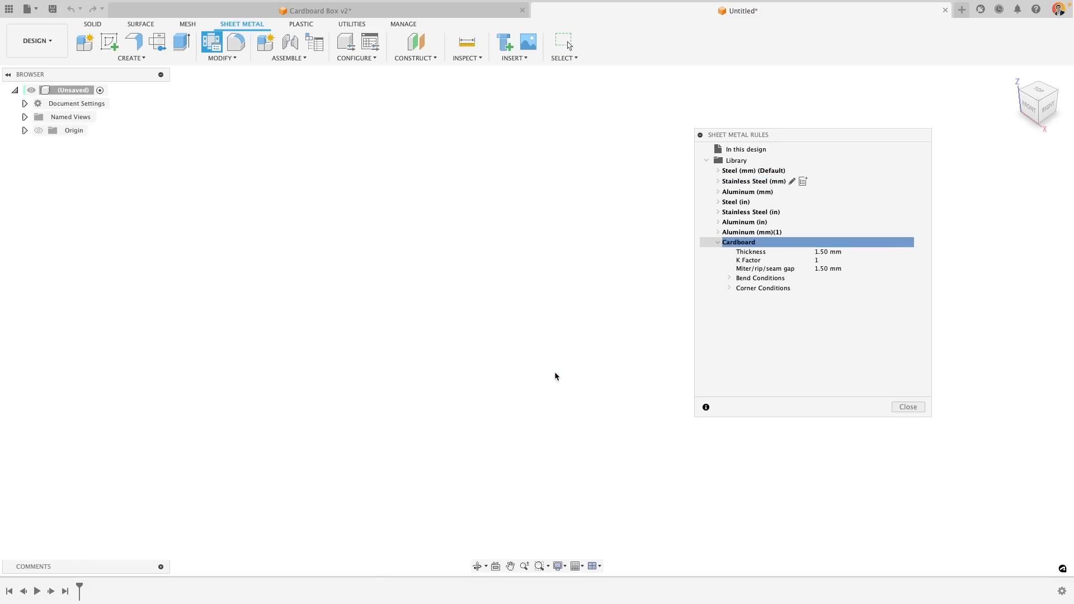
left_click(718, 243)
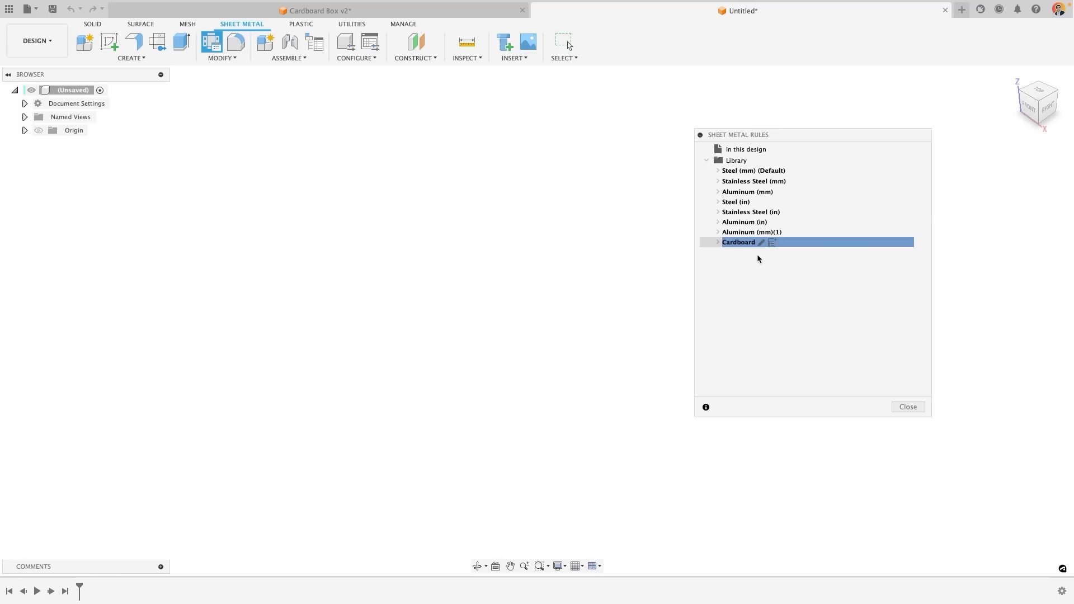
right_click(792, 242)
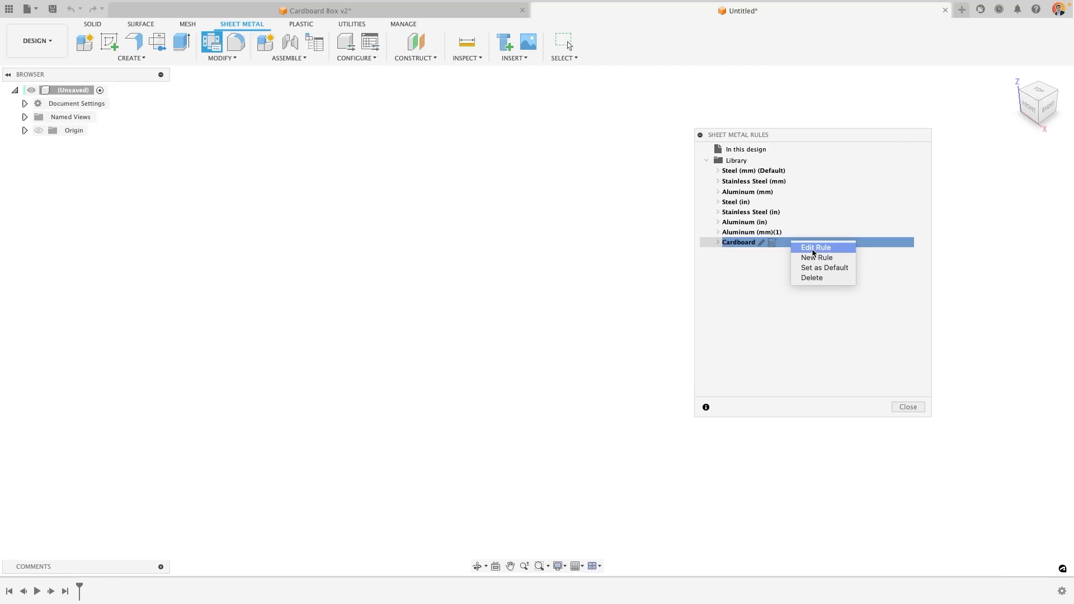
left_click(906, 407)
left_click(908, 406)
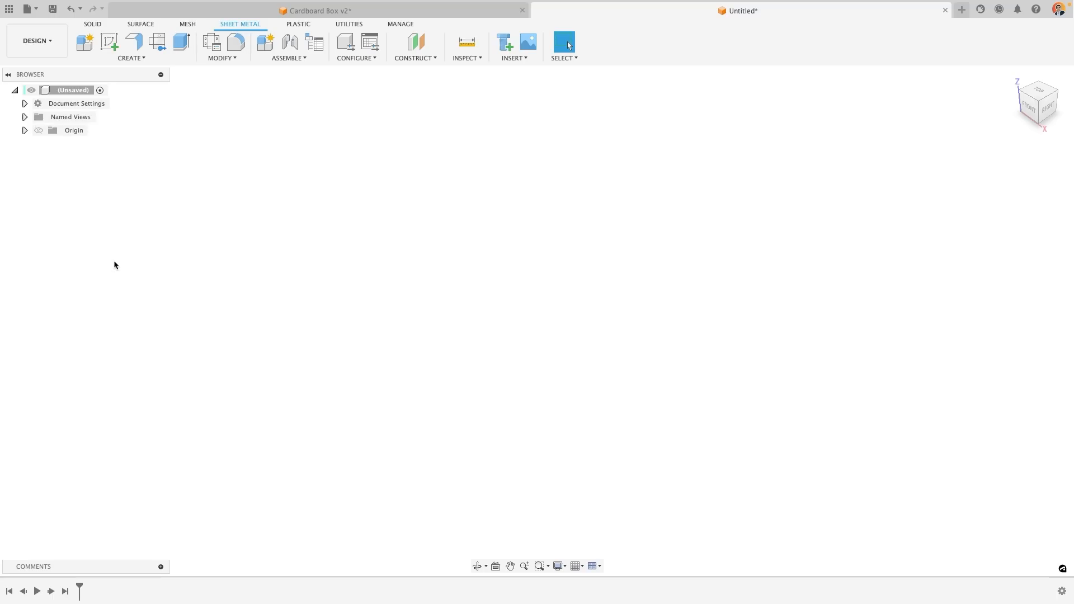
Add a user parameter named Box_Width in mm with the expression 135.
left_click(229, 58)
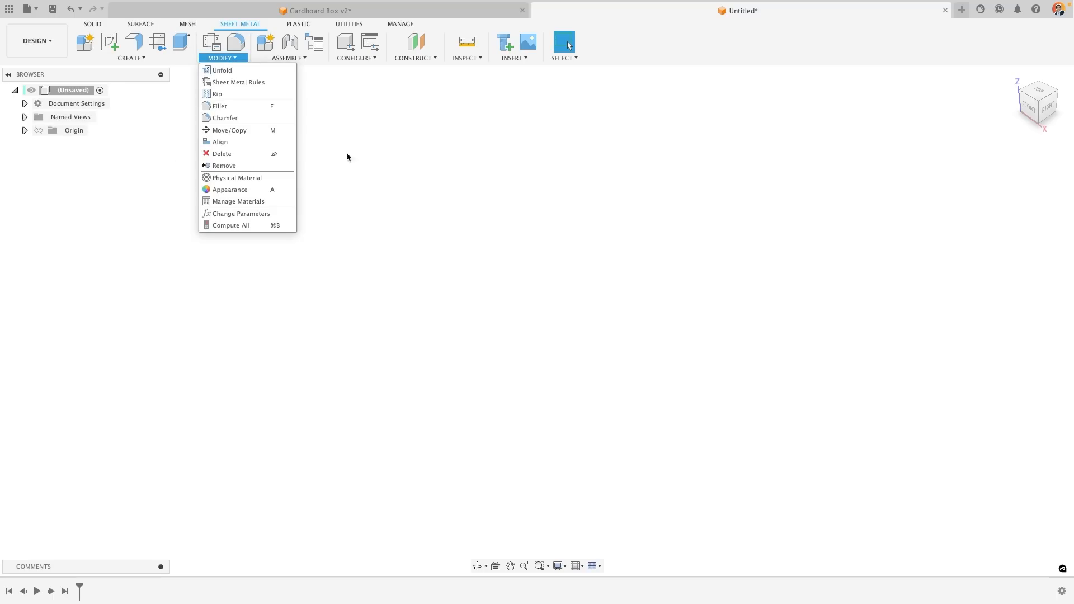
left_click(249, 215)
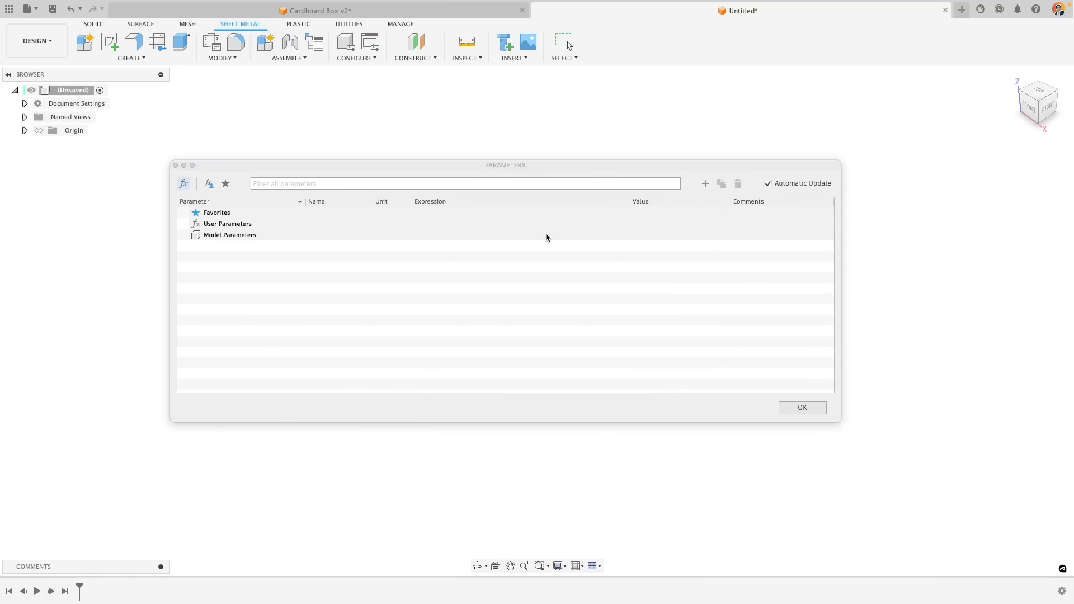
left_click(706, 185)
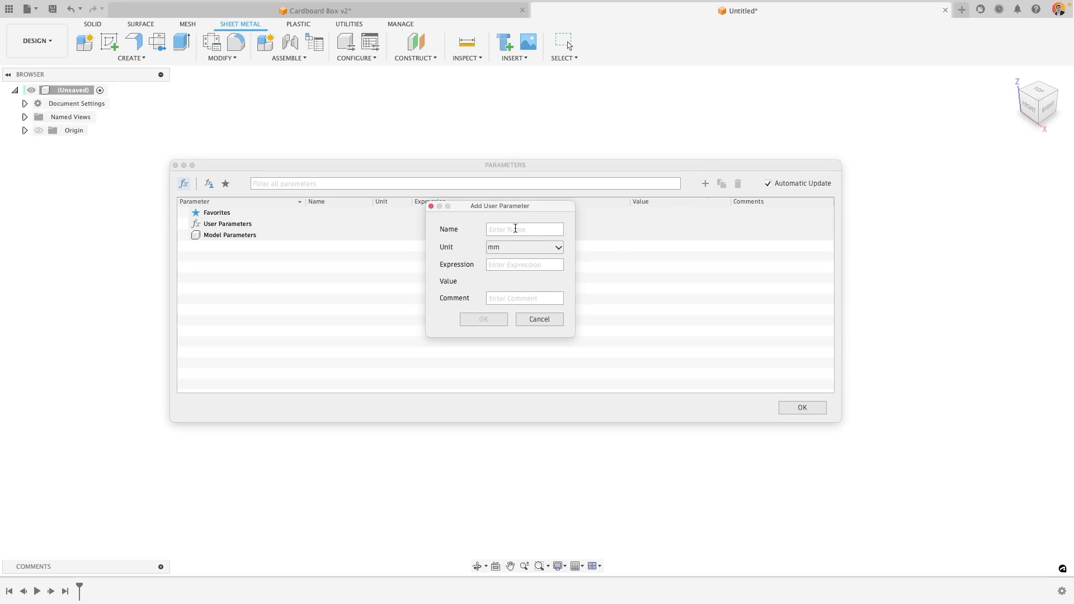
type("Box")
type("_Width")
type("135")
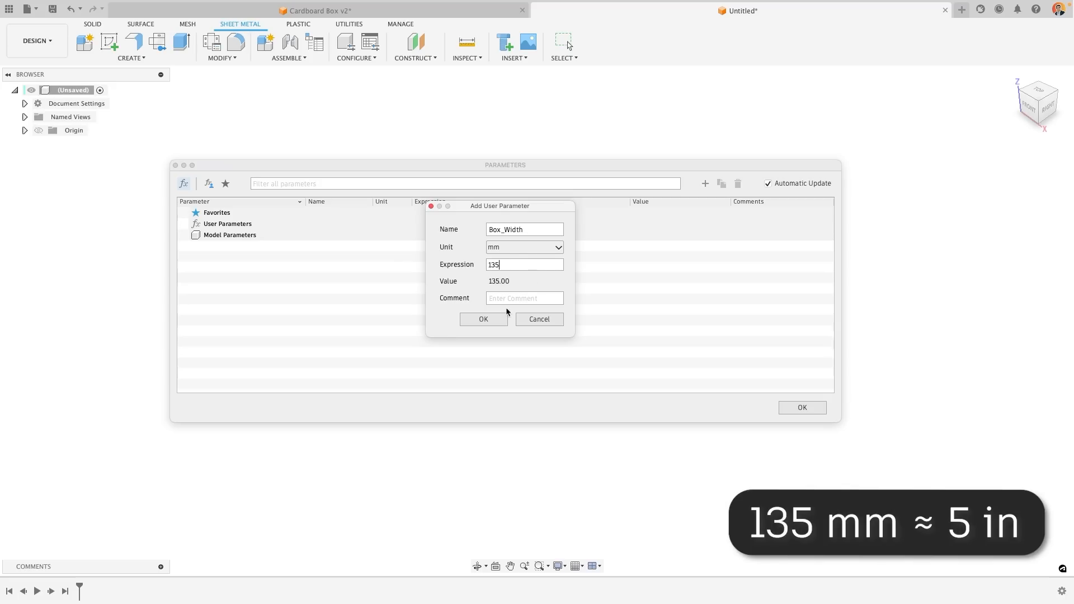
left_click(493, 317)
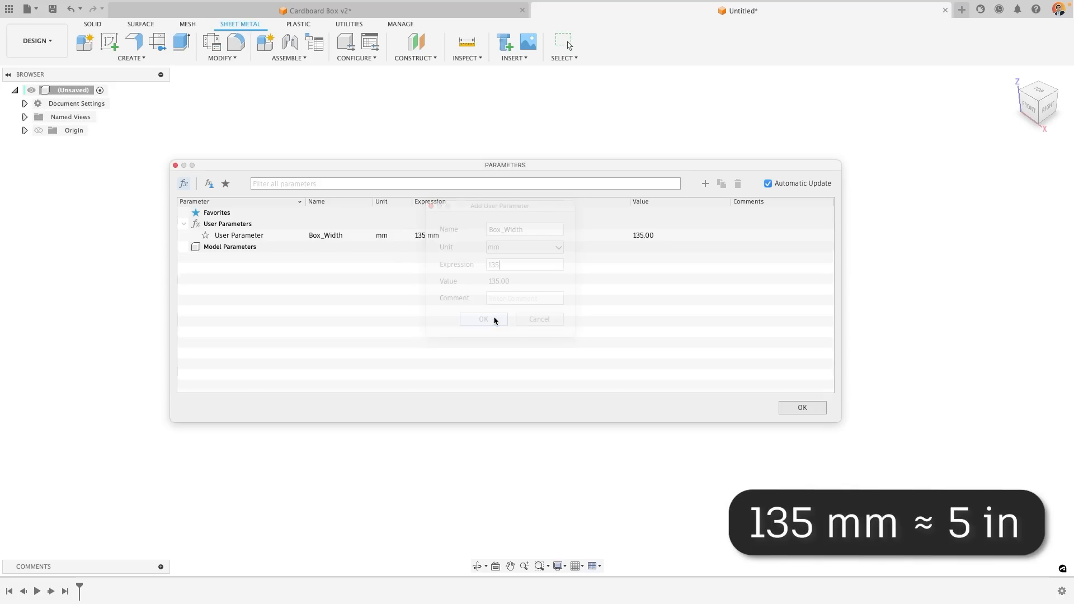
Add a user parameter named Box_Height in mm with the expression 60.
left_click(705, 184)
type("Box_Height")
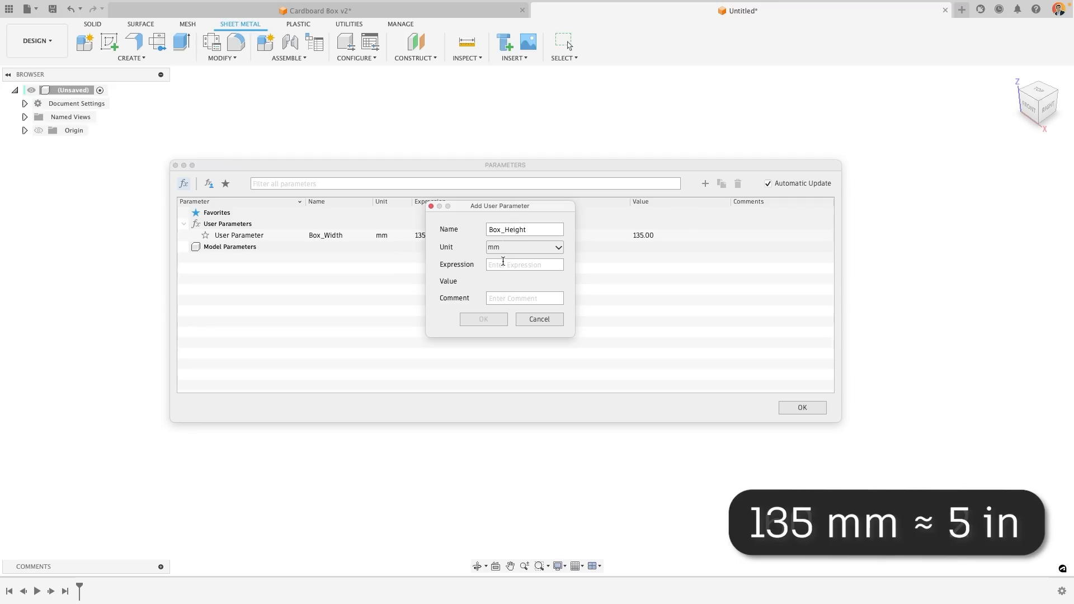
left_click(503, 263)
type("60")
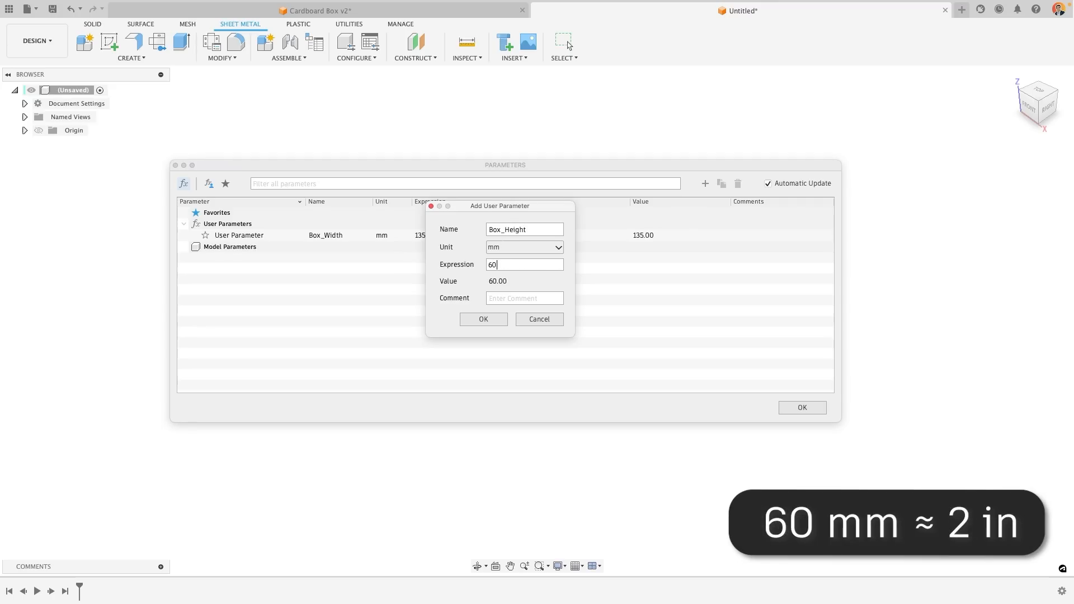
left_click(488, 318)
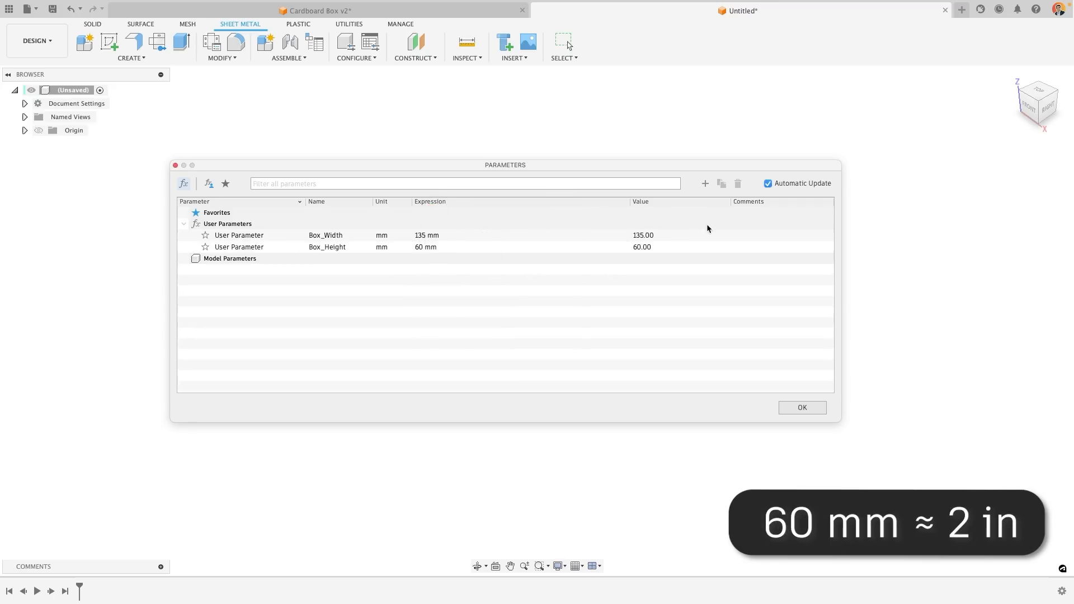
Add a user parameter named Box_Length in mm with the expression 80.
left_click(704, 184)
type("Box_Length")
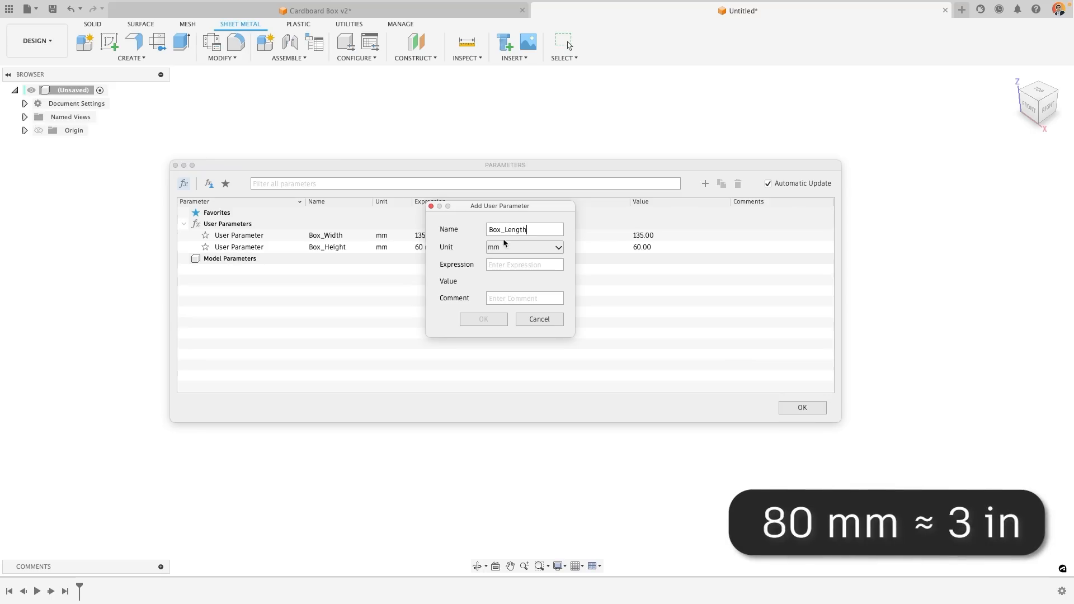
left_click(498, 265)
type("80")
left_click(483, 319)
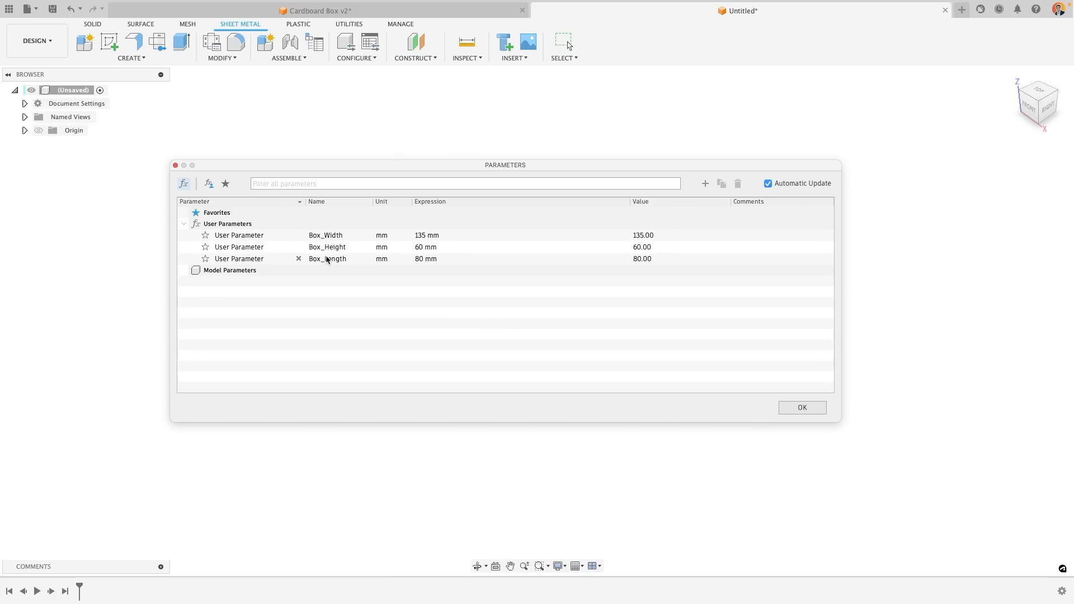
Add a user parameter named Clearance with the expression 0.1mm and close the parameters dialog.
left_click(705, 183)
type("Clearance")
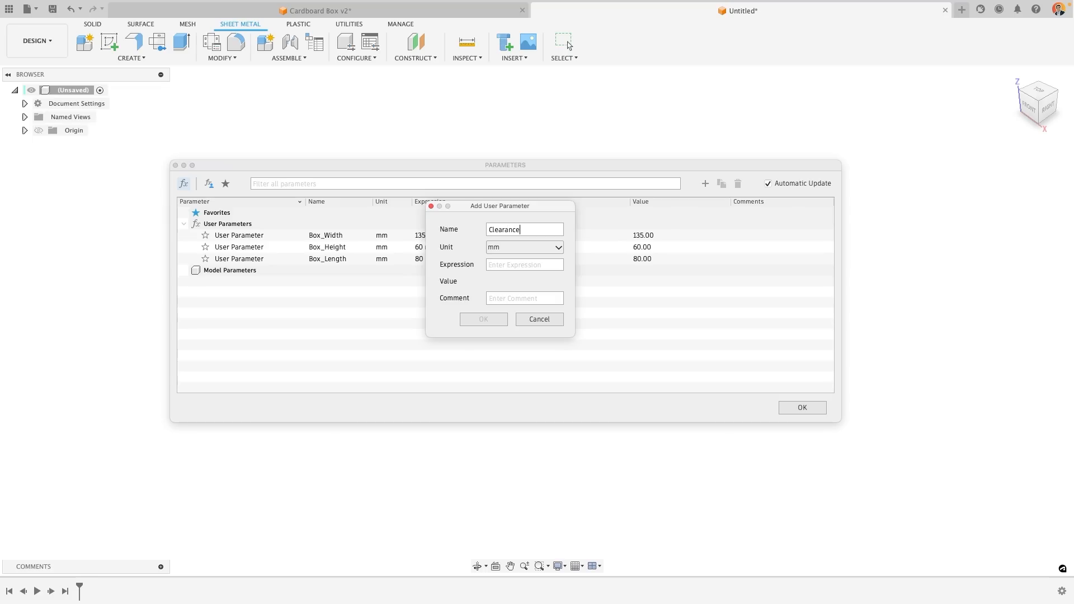
left_click(505, 267)
type("0.1mm")
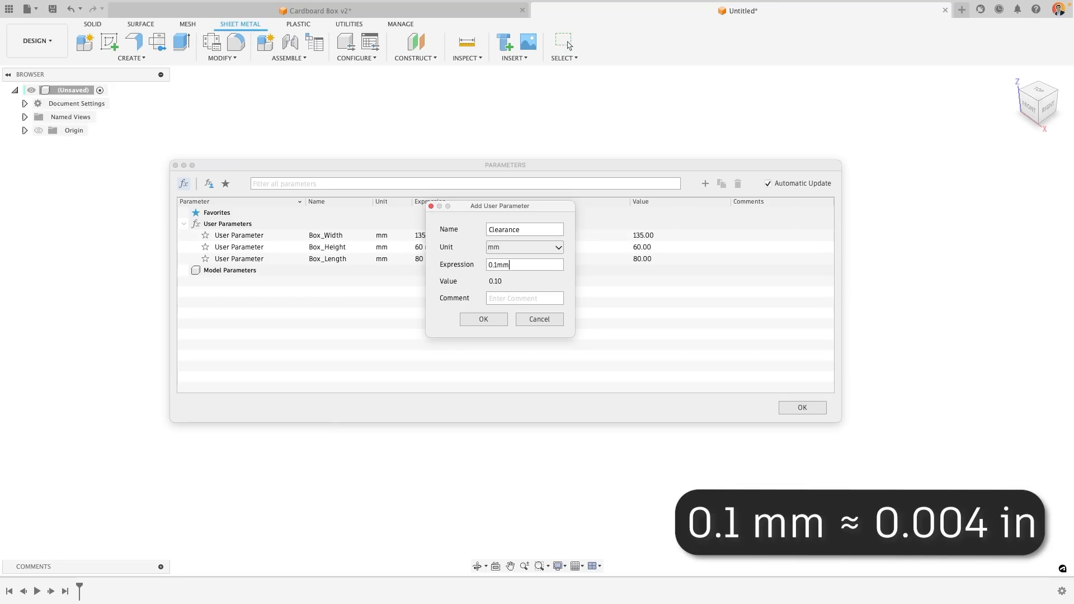
left_click(484, 319)
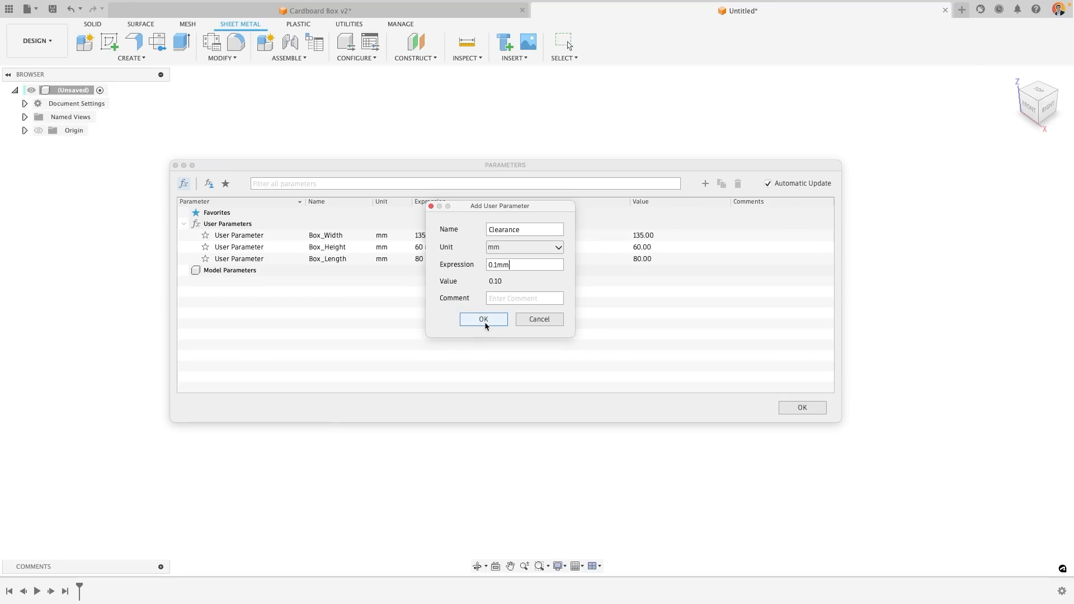
key("Return")
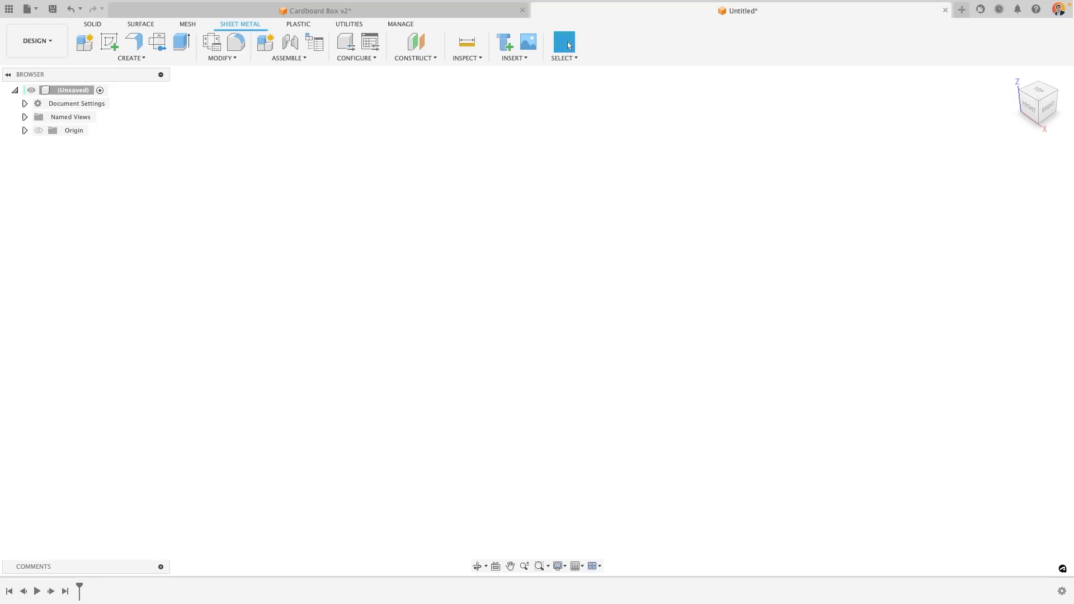
Sketch a center rectangle at the origin on the top plane, Box_Width vertically and Box_Length horizontally, and finish the sketch.
left_click(110, 47)
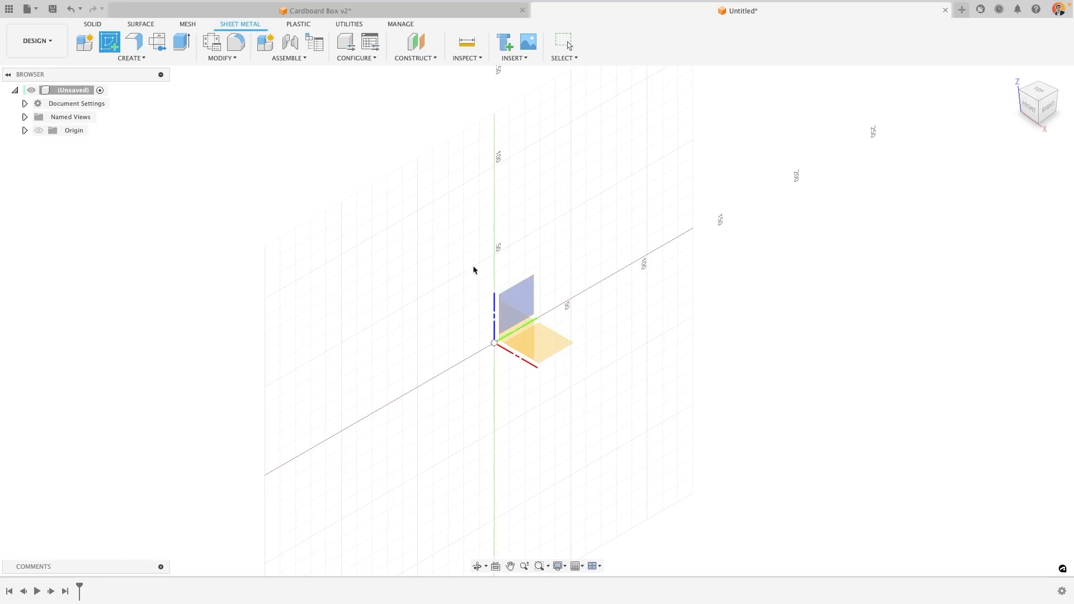
left_click(552, 350)
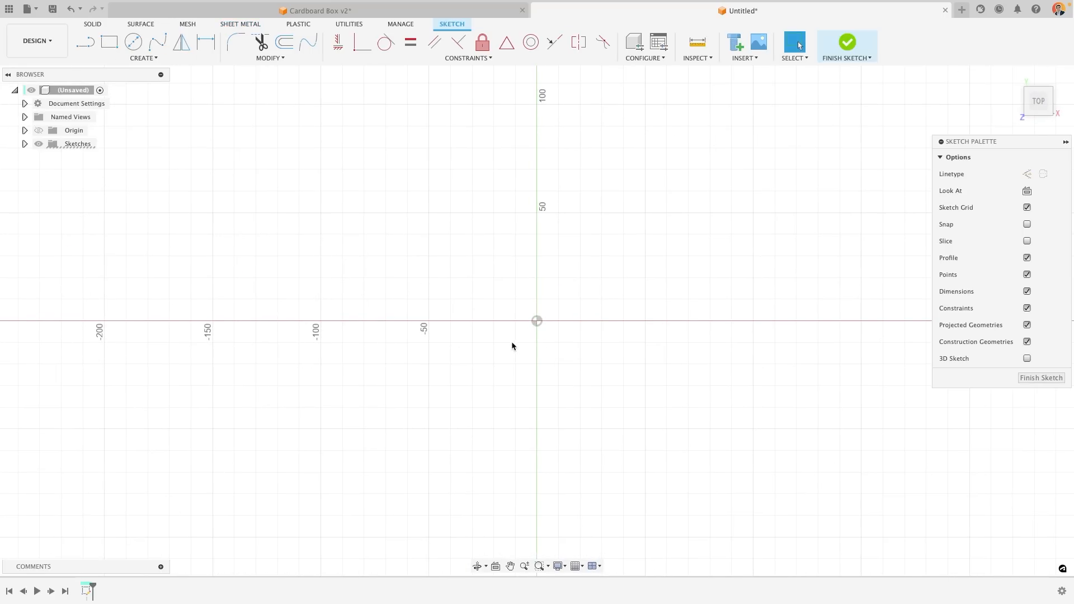
left_click(110, 42)
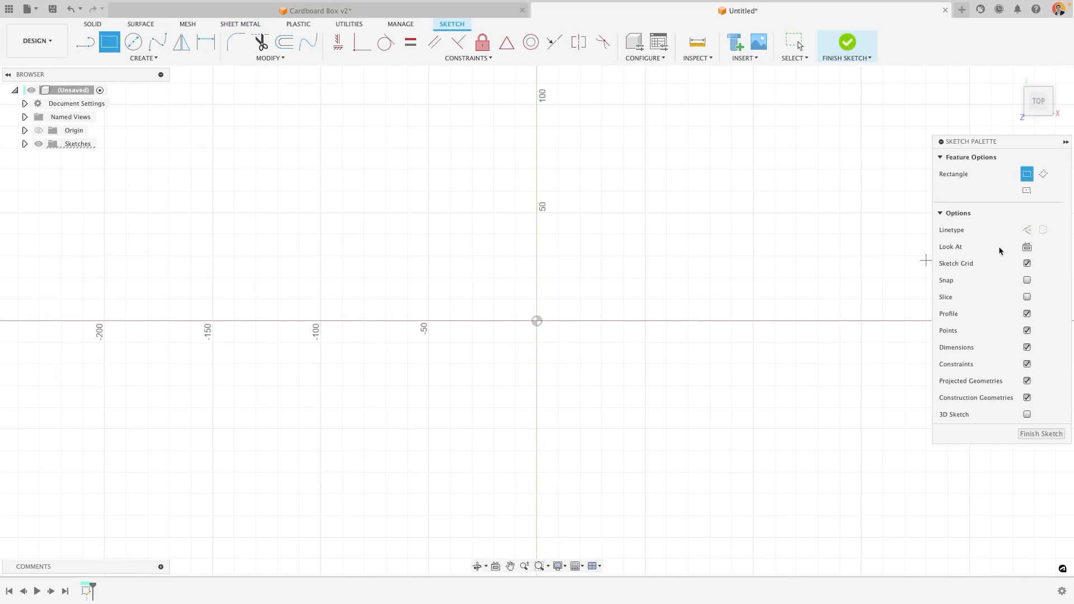
left_click(1026, 192)
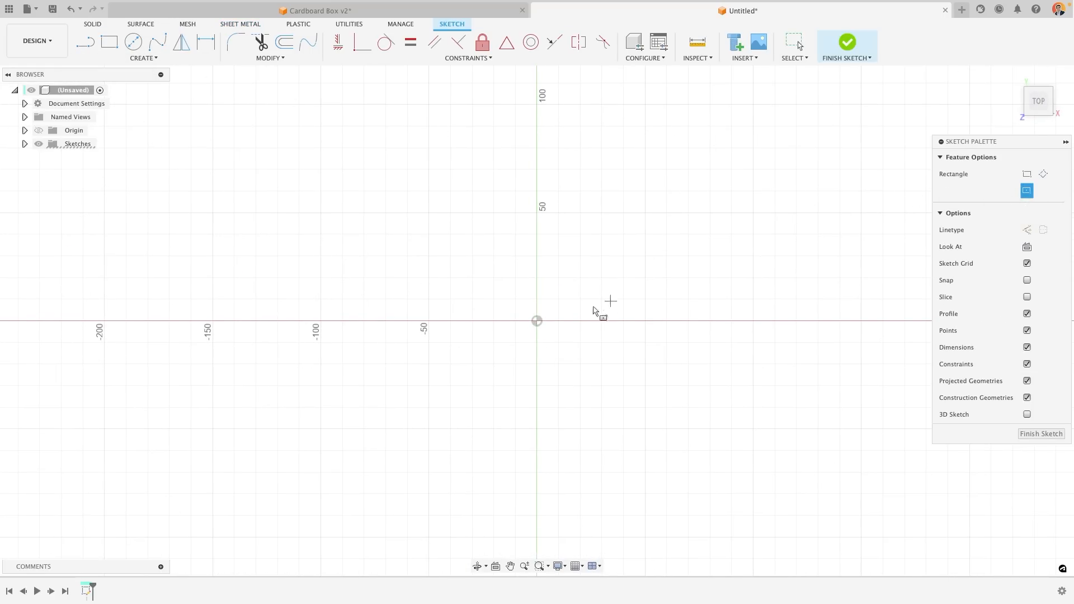
left_click(536, 322)
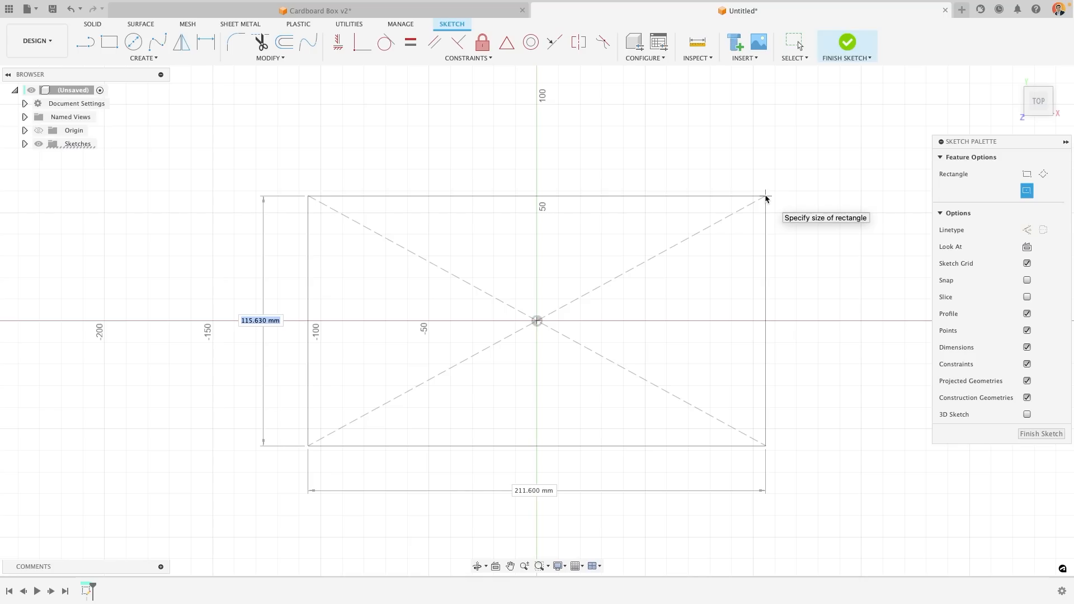
type("Box_Widt")
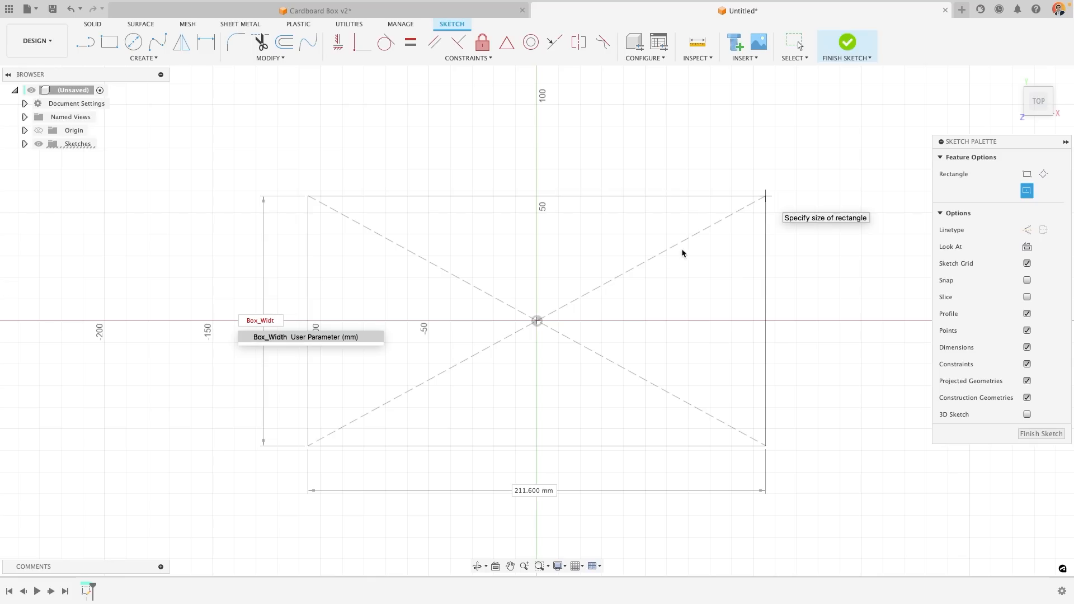
left_click(281, 338)
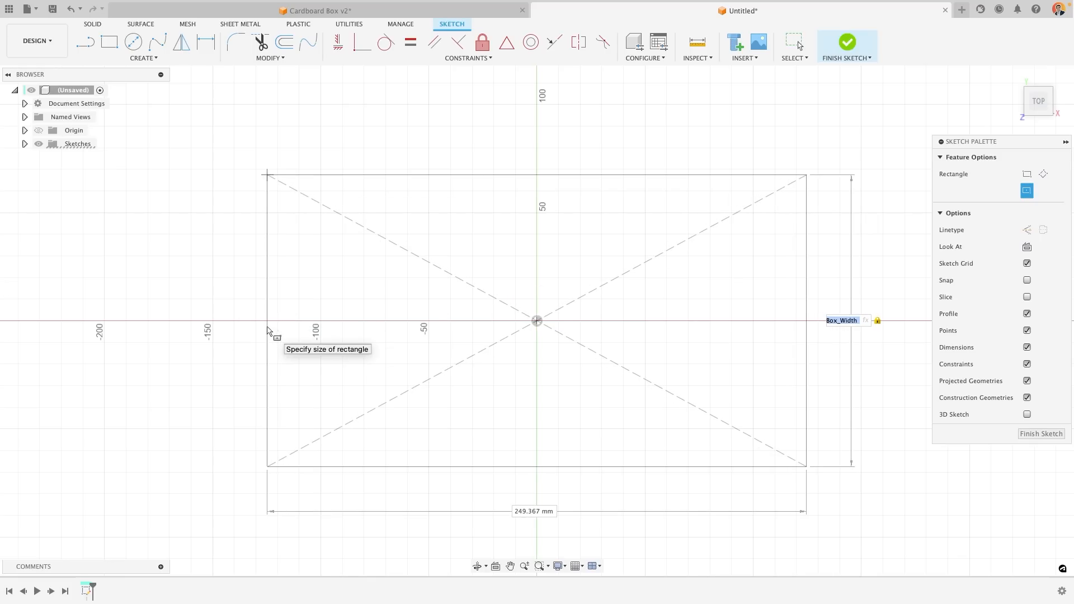
key("Tab")
type("Box_Len")
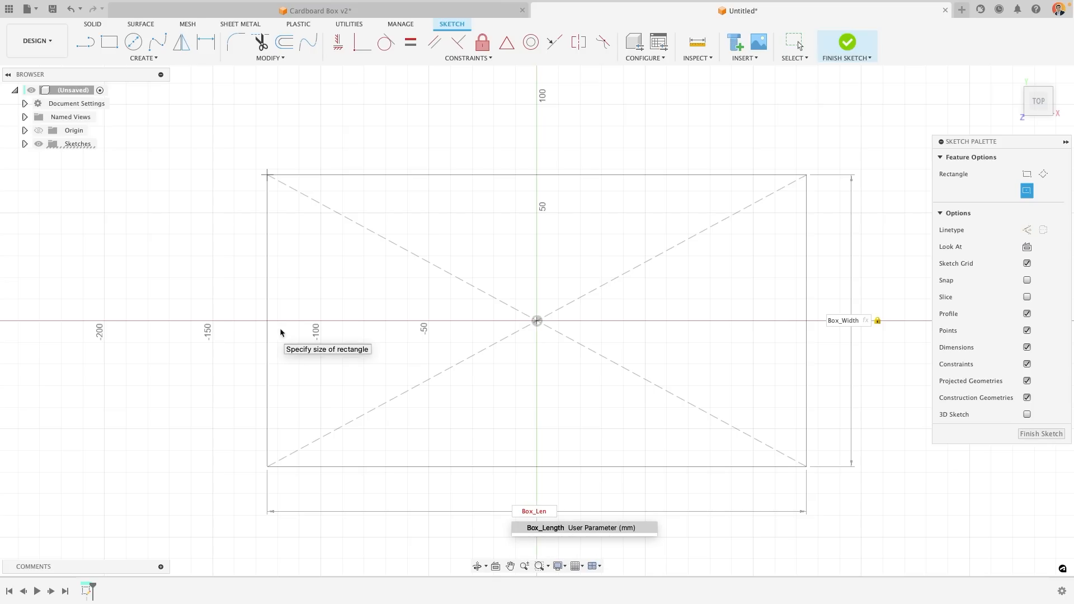
left_click(601, 528)
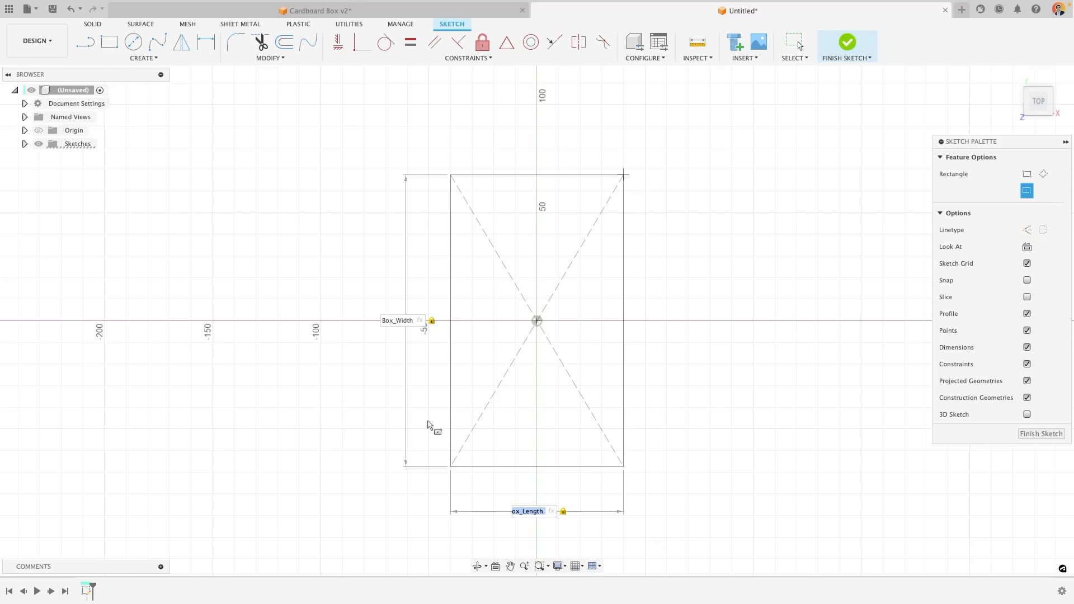
left_click(1044, 435)
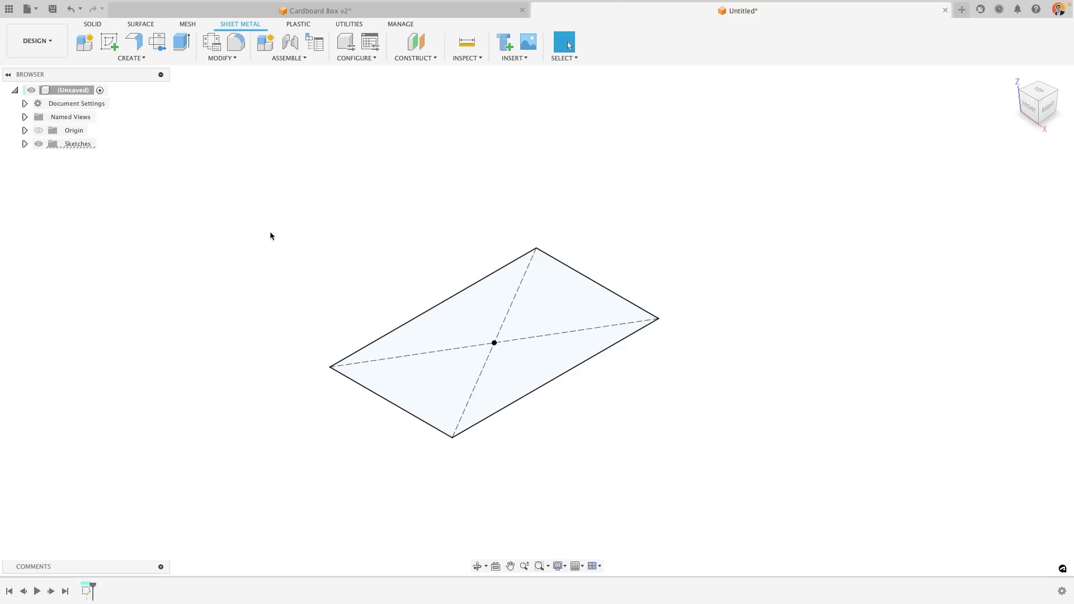
Start a flange with chain selection off from three rectangle sides, leaving the front short side open.
left_click(134, 42)
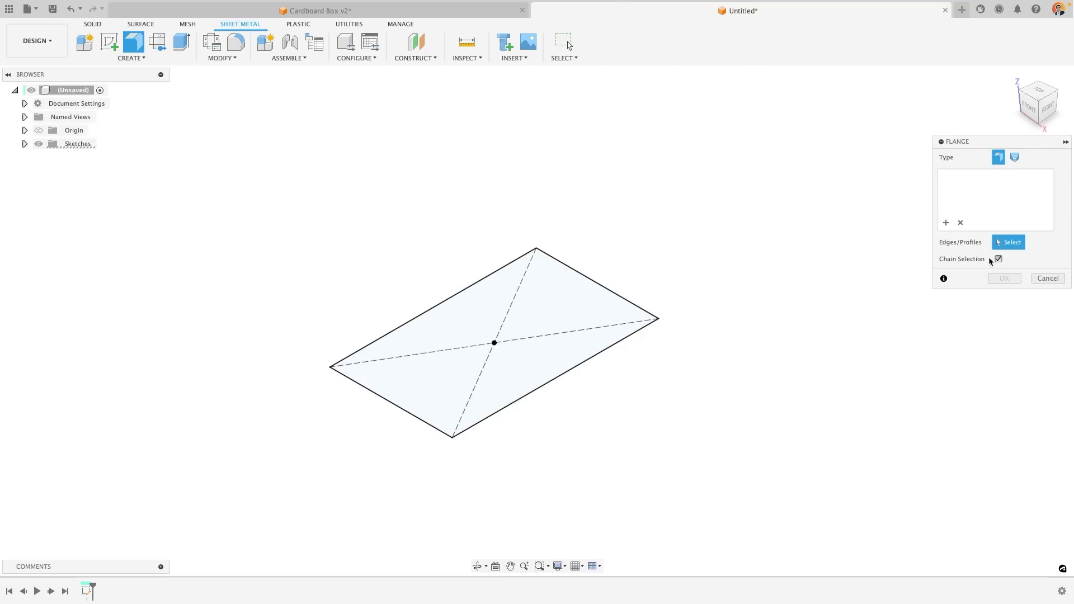
left_click_drag(976, 140, 848, 121)
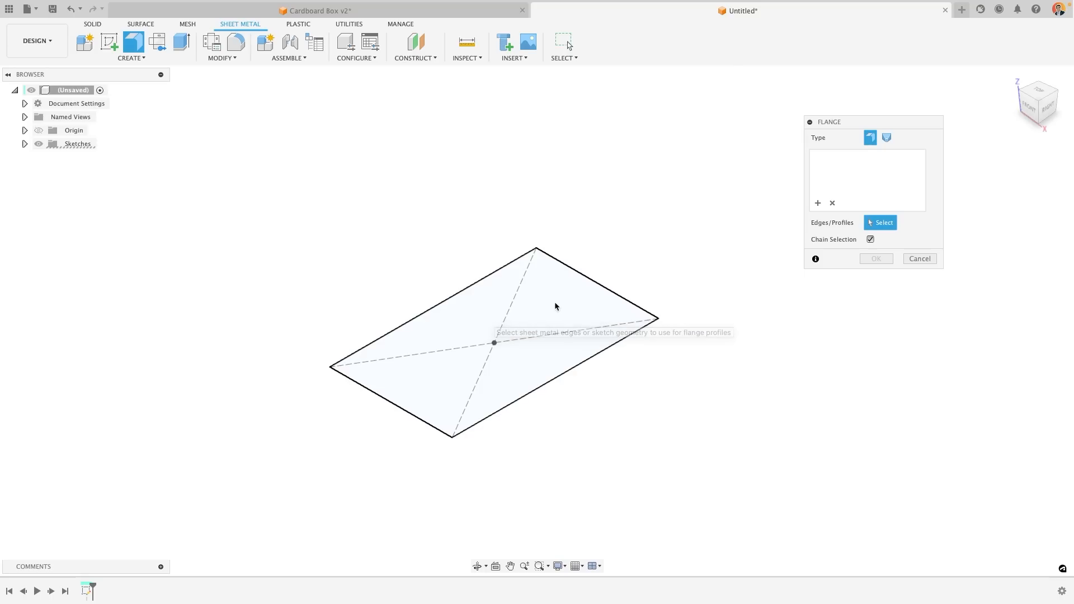
left_click(870, 239)
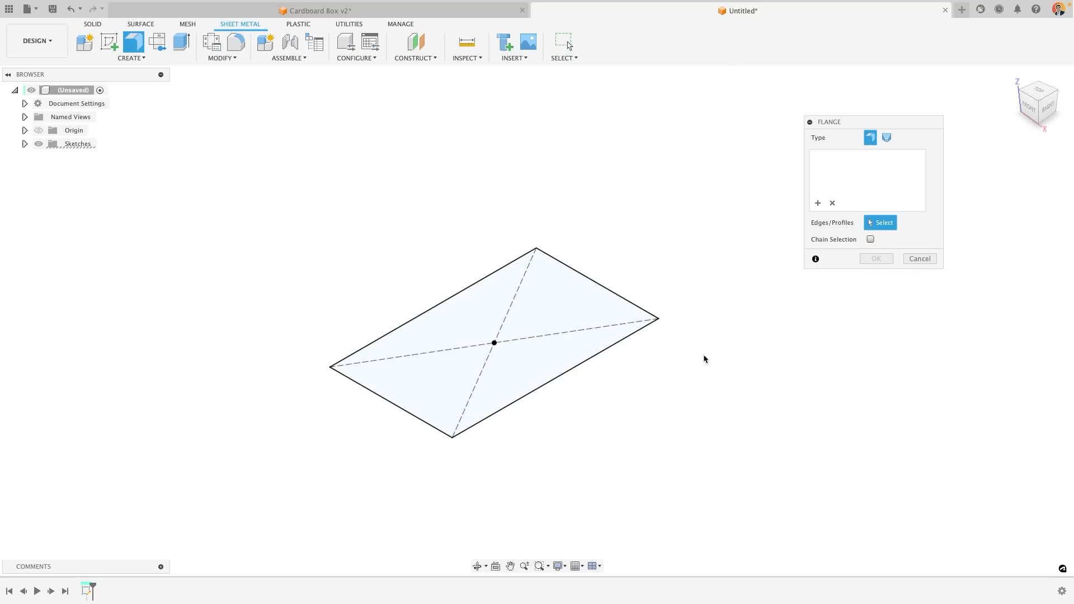
left_click(580, 366)
left_click(492, 271)
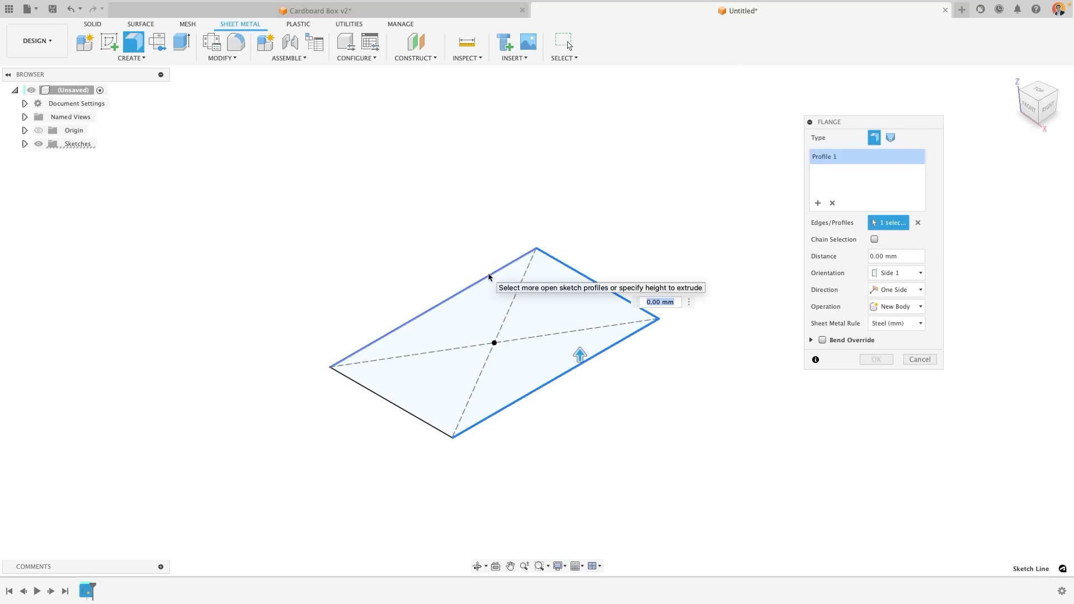
Set the flange distance to Box_Height, apply the Cardboard sheet metal rule and create the walls.
left_click_drag(580, 357, 676, 313)
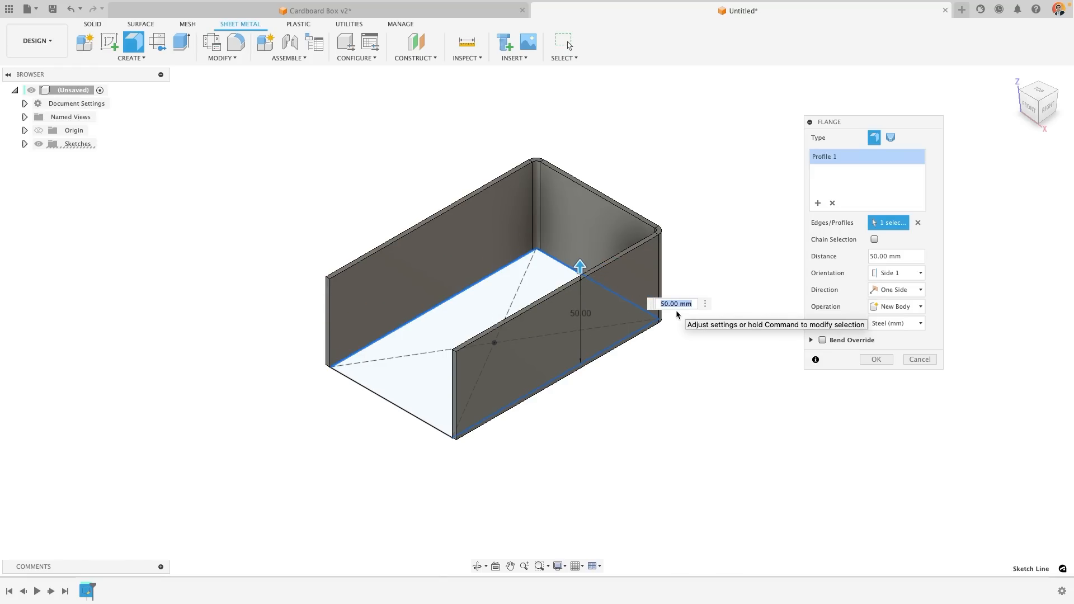
type("Box")
left_click(720, 322)
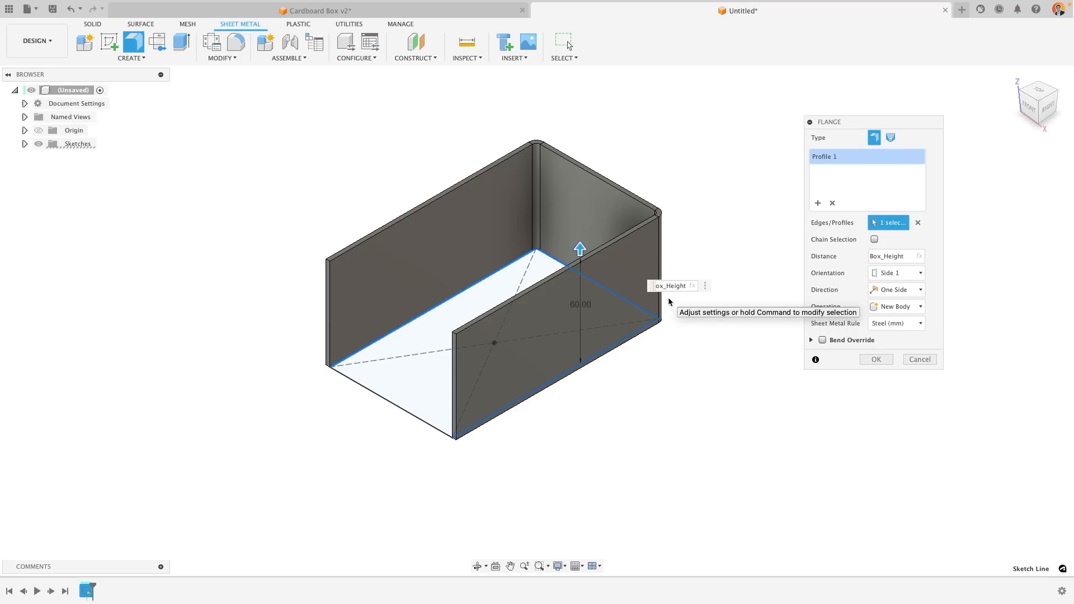
left_click(910, 326)
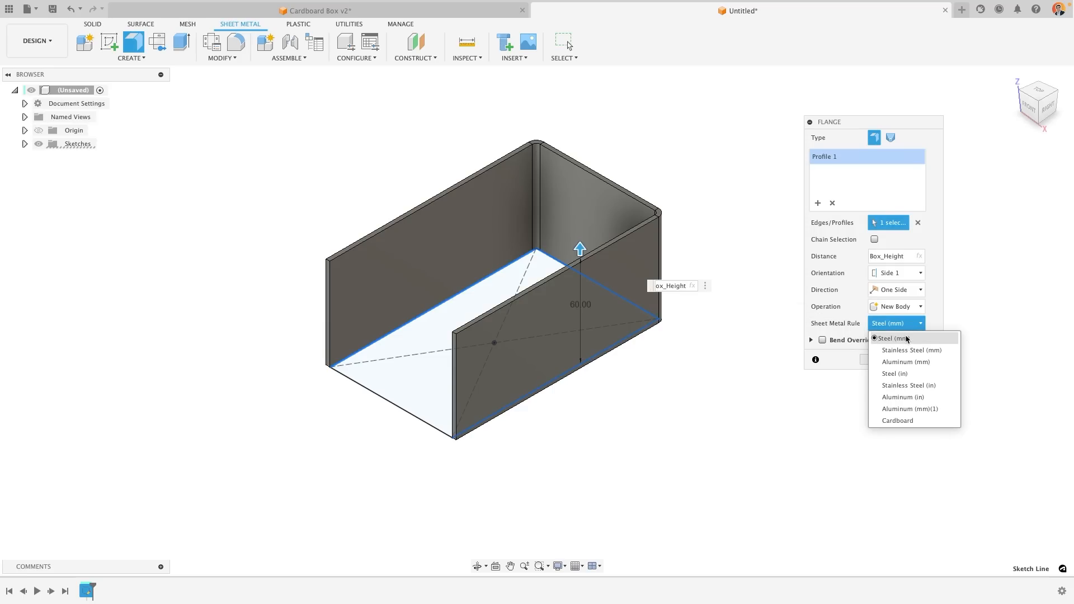
left_click(917, 421)
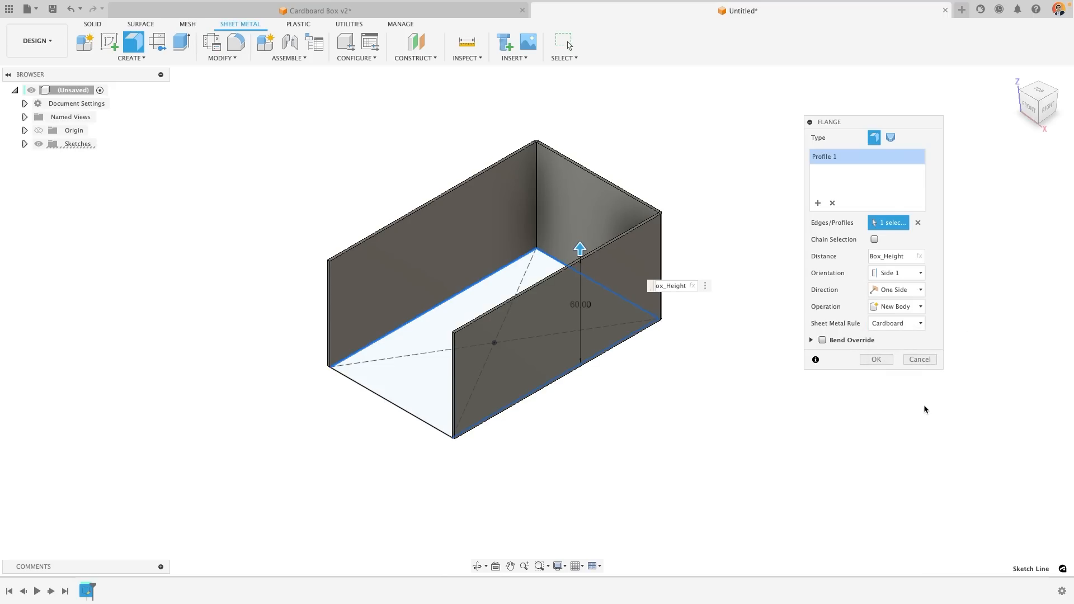
left_click(876, 360)
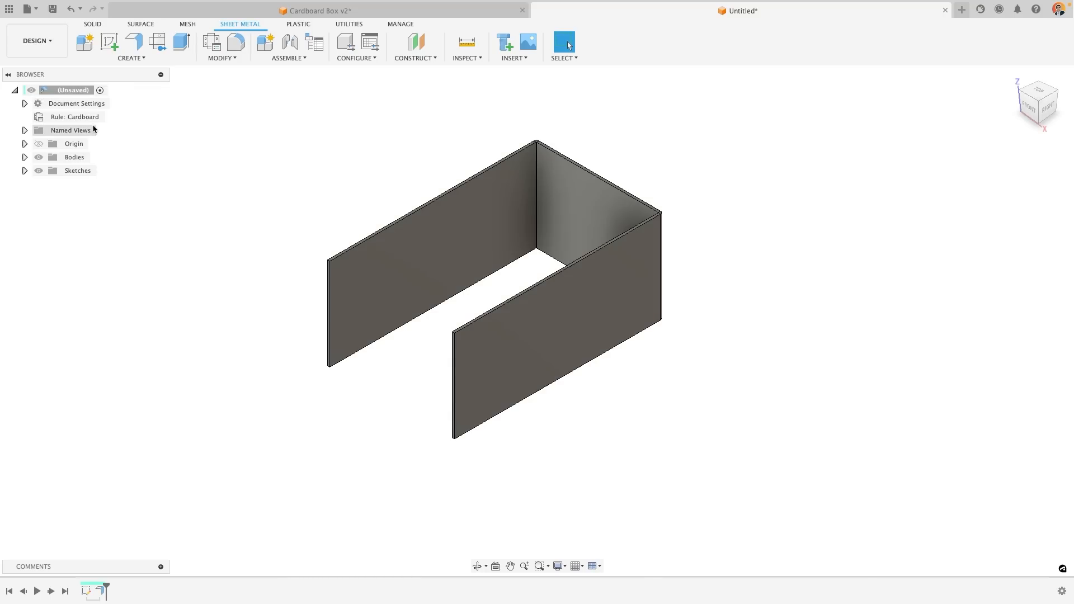
Check the document settings and expand the Bodies folder to inspect the new sheet metal body.
left_click(25, 103)
left_click(24, 103)
left_click(51, 157)
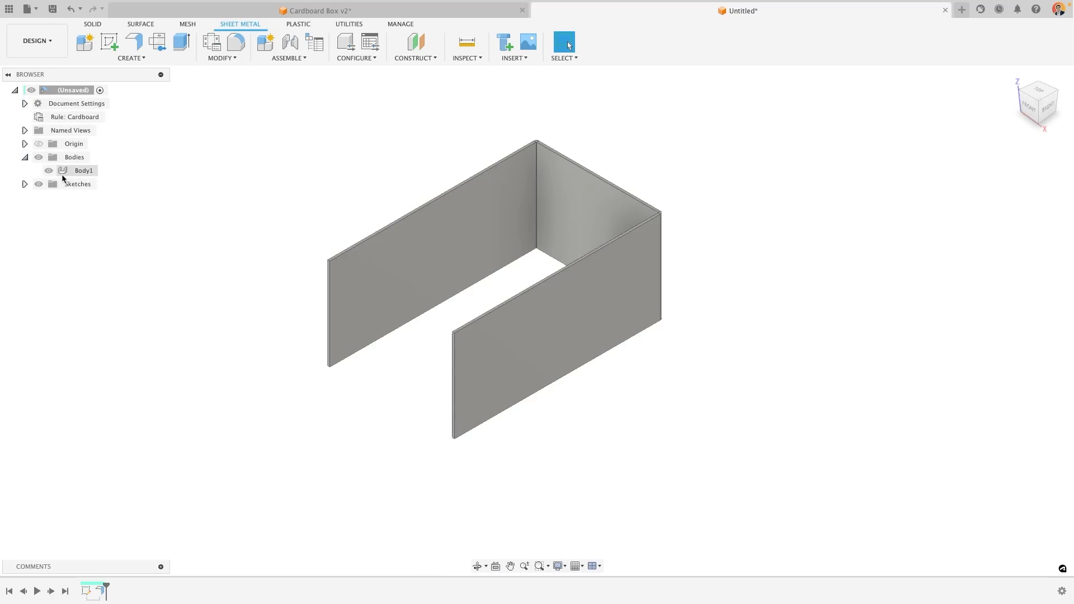
Start a flange from the vertical end edge of the right long wall across the open side, with height Box_Length.
middle_click_drag(398, 314, 544, 307, "shift")
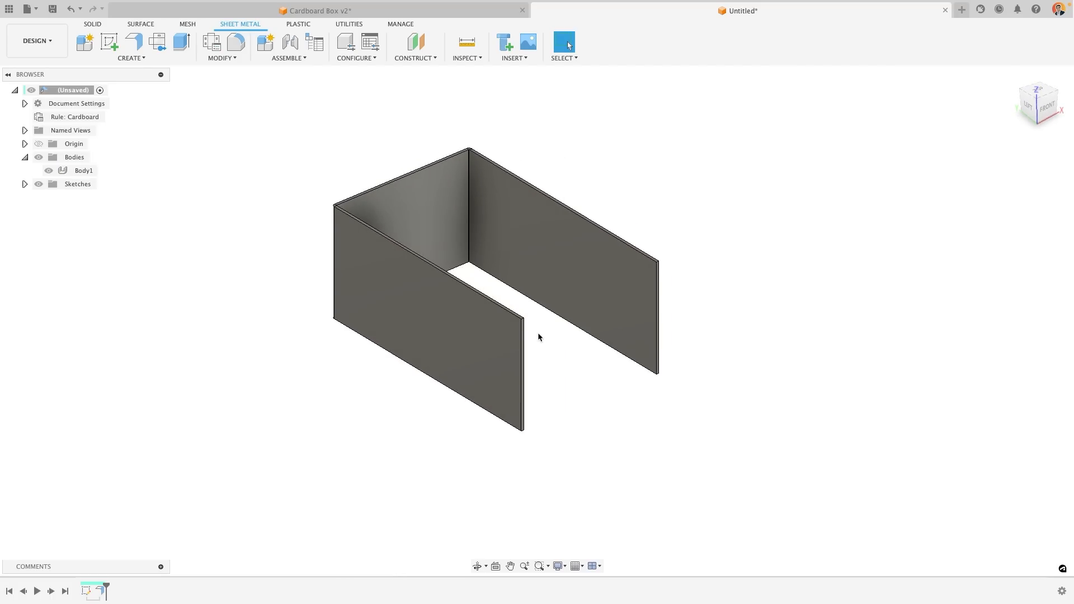
left_click(134, 42)
scroll(626, 297, "up", 4)
middle_click_drag(629, 299, 672, 270, "shift")
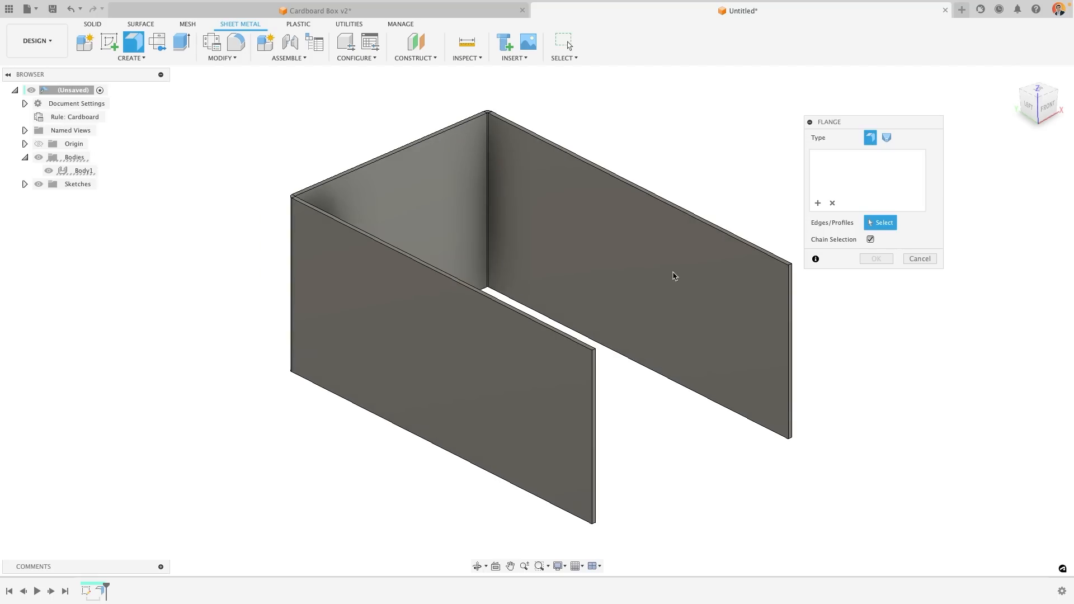
middle_click_drag(682, 328, 614, 315)
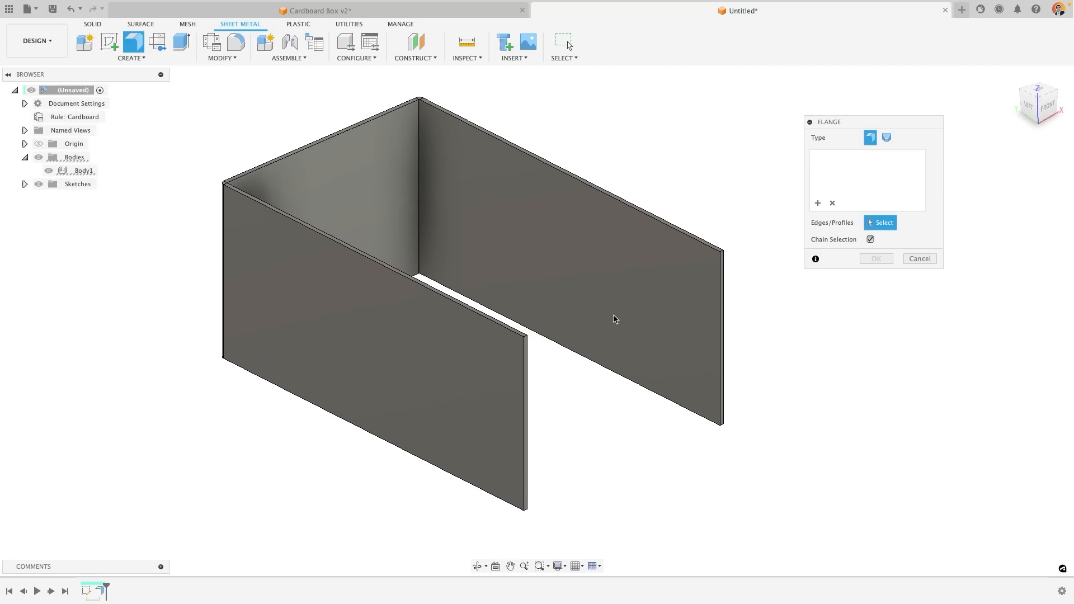
left_click(722, 334)
left_click_drag(714, 340, 605, 387)
left_click_drag(918, 240, 838, 240)
type("Box")
left_click(904, 267)
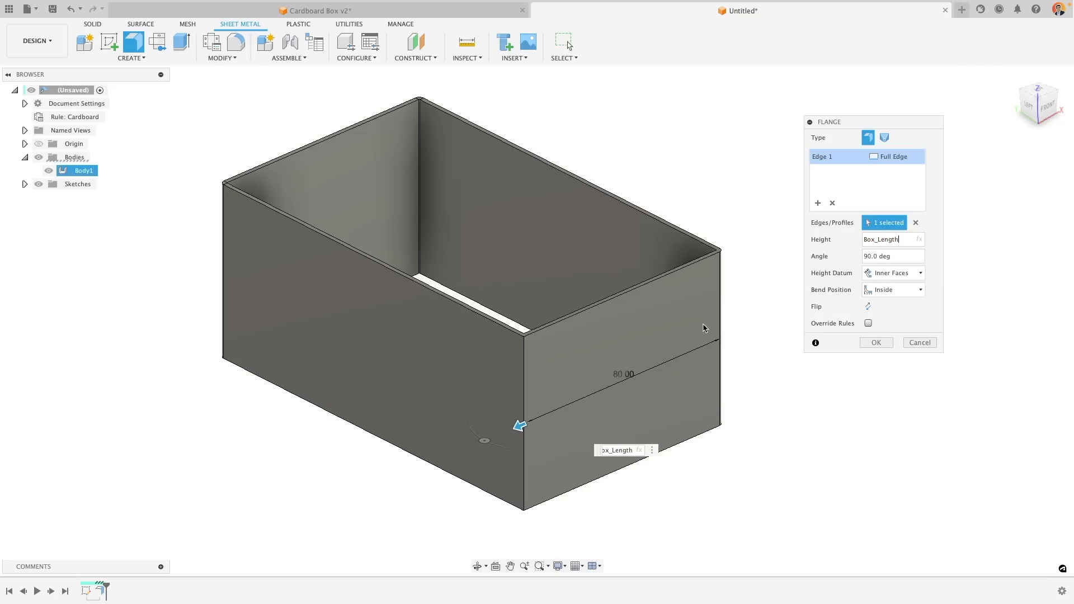
Change the front flange's height expression to Box_Length - Clearance.
middle_click_drag(549, 355, 399, 337, "shift")
scroll(398, 336, "up", 2)
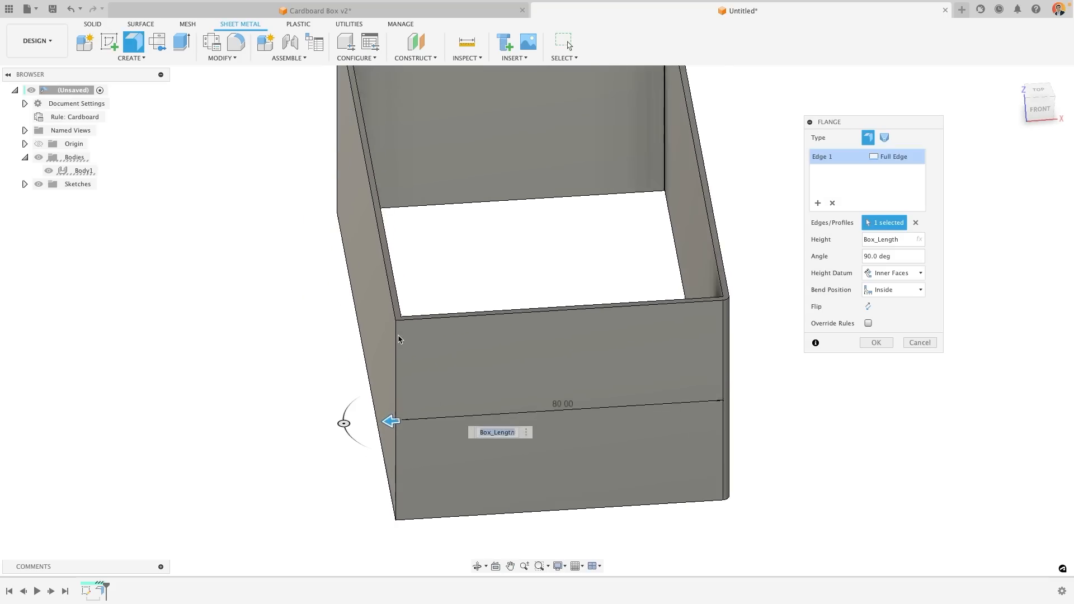
scroll(398, 339, "up", 1)
left_click(906, 240)
type("-")
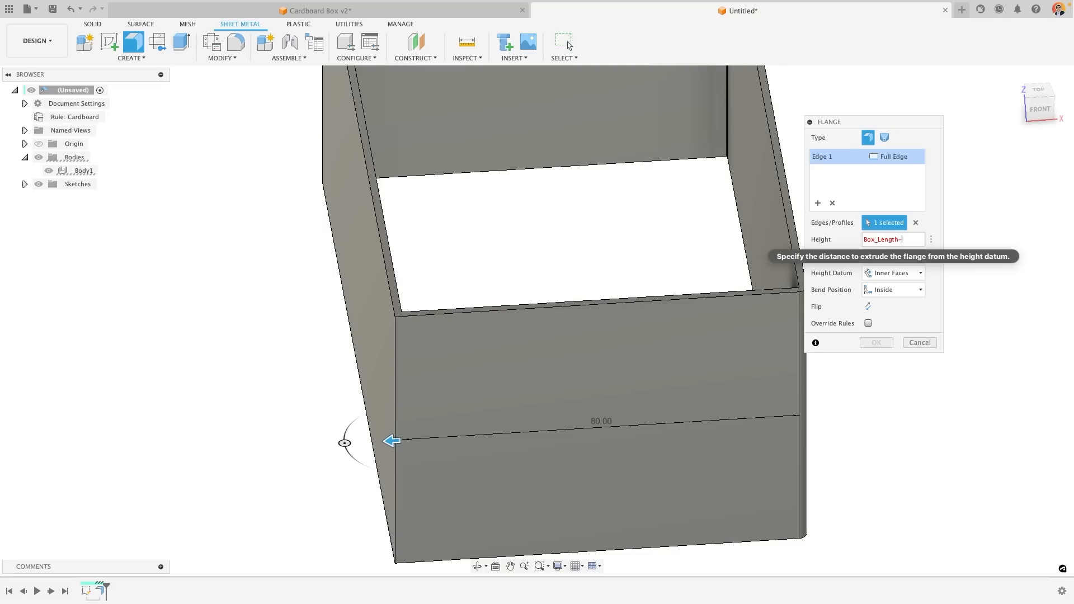
type("Clearance")
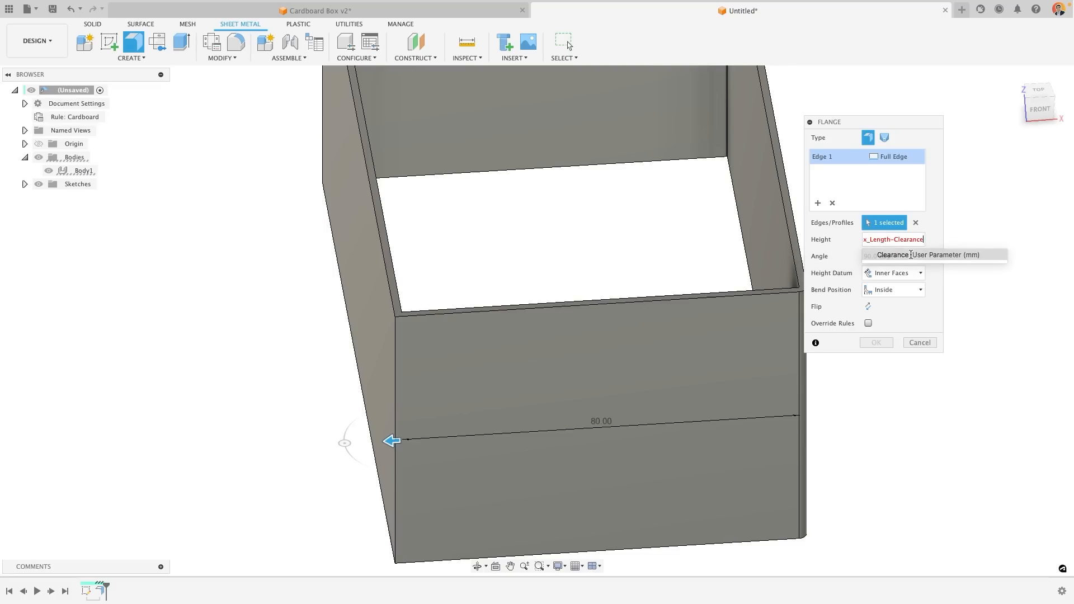
left_click(912, 255)
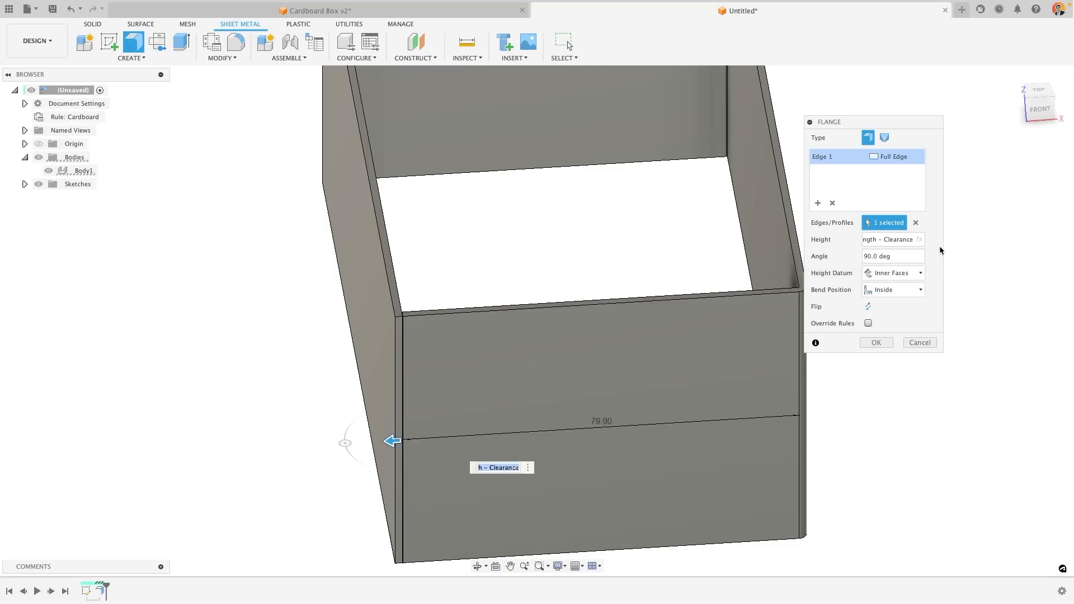
Set the front flange's bend position to Outside and confirm the flange.
scroll(403, 336, "up", 5)
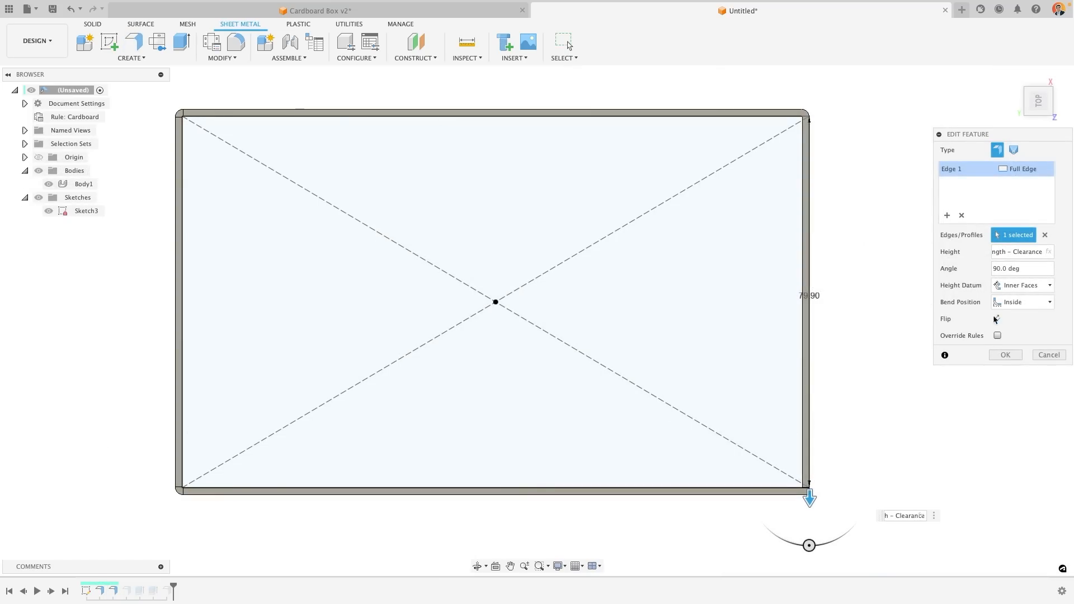
left_click(1011, 305)
left_click(1016, 329)
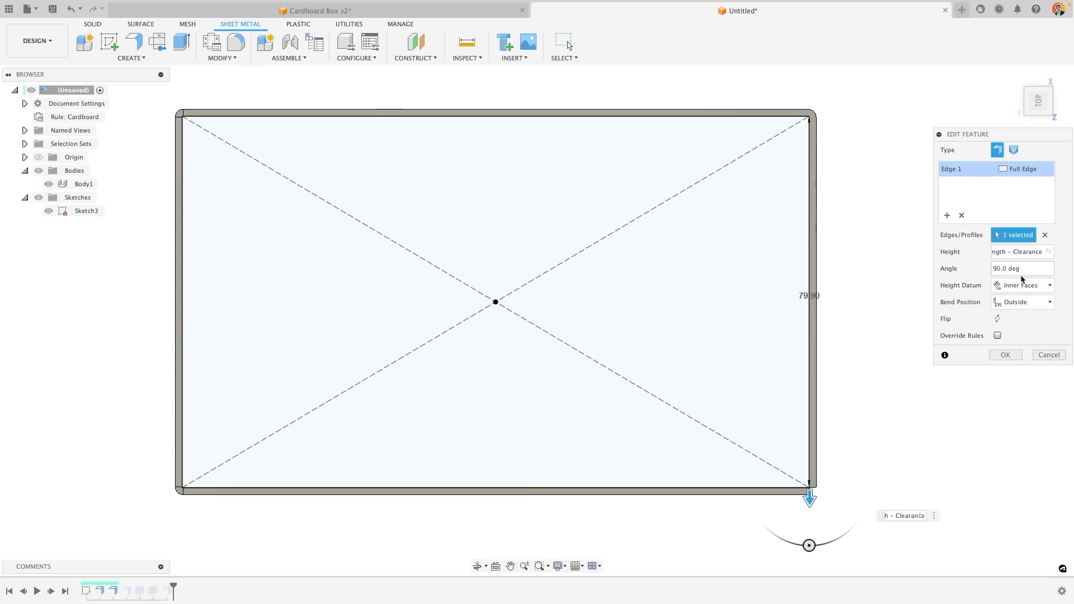
left_click(1007, 357)
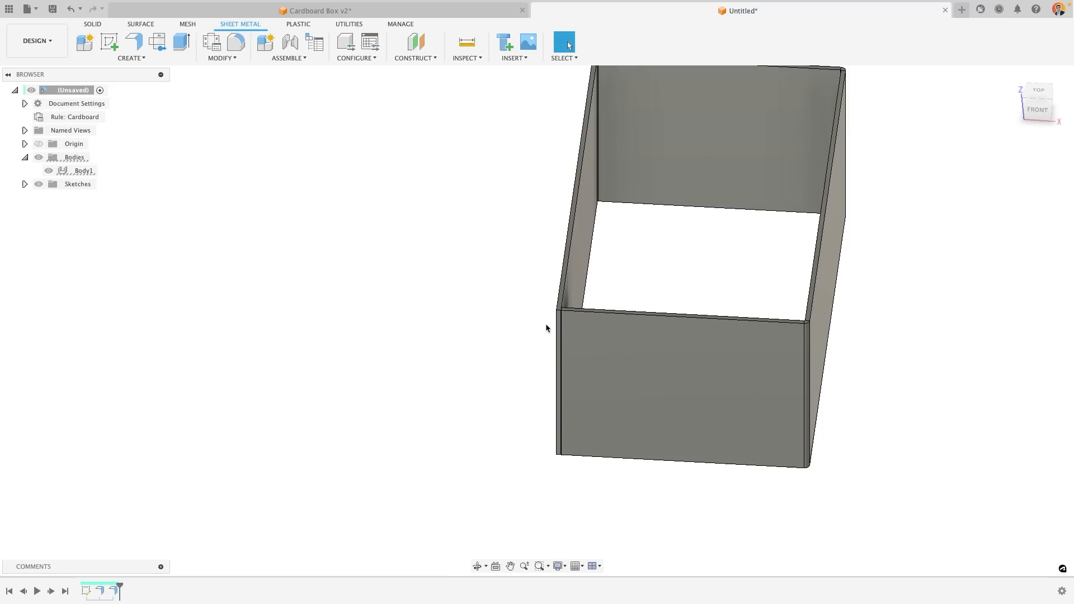
Start a flange on the upper and lower edges of both short end walls, pulled inward to 55 mm.
middle_click_drag(645, 281, 616, 344)
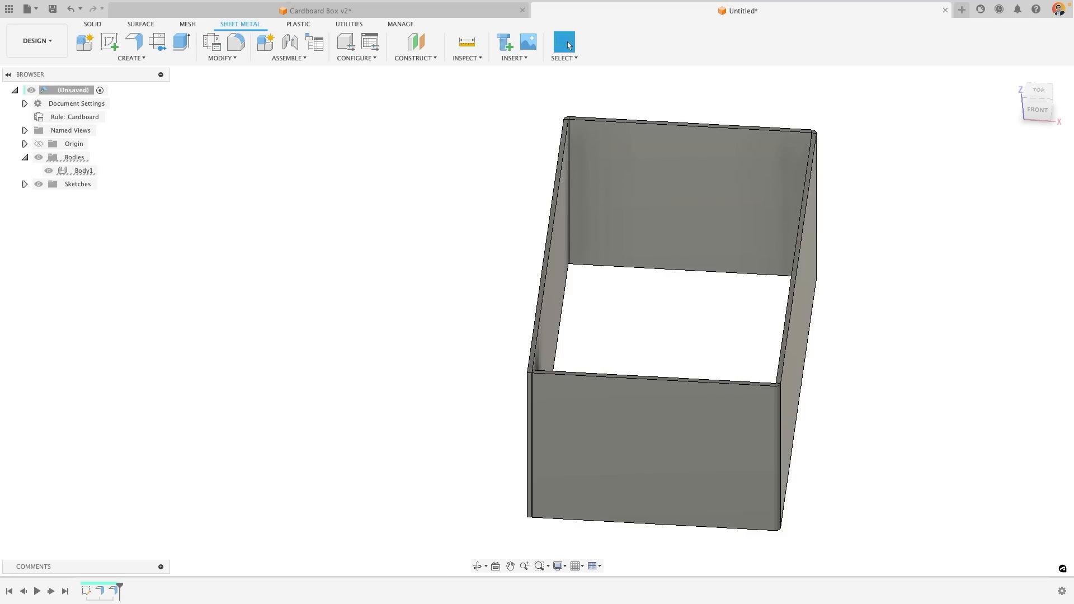
middle_click_drag(398, 309, 370, 323, "shift")
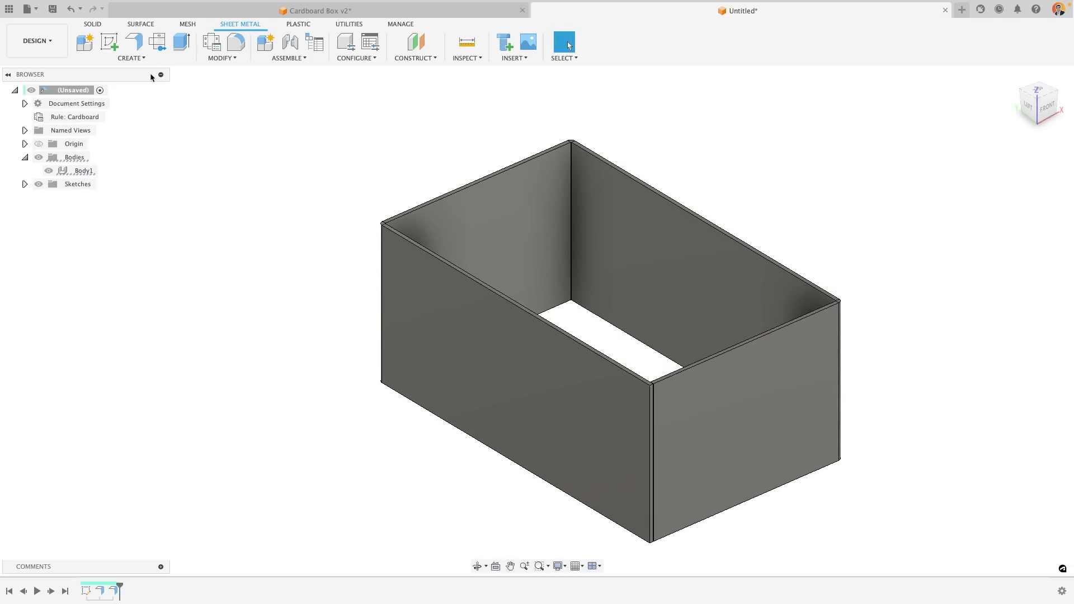
left_click(139, 47)
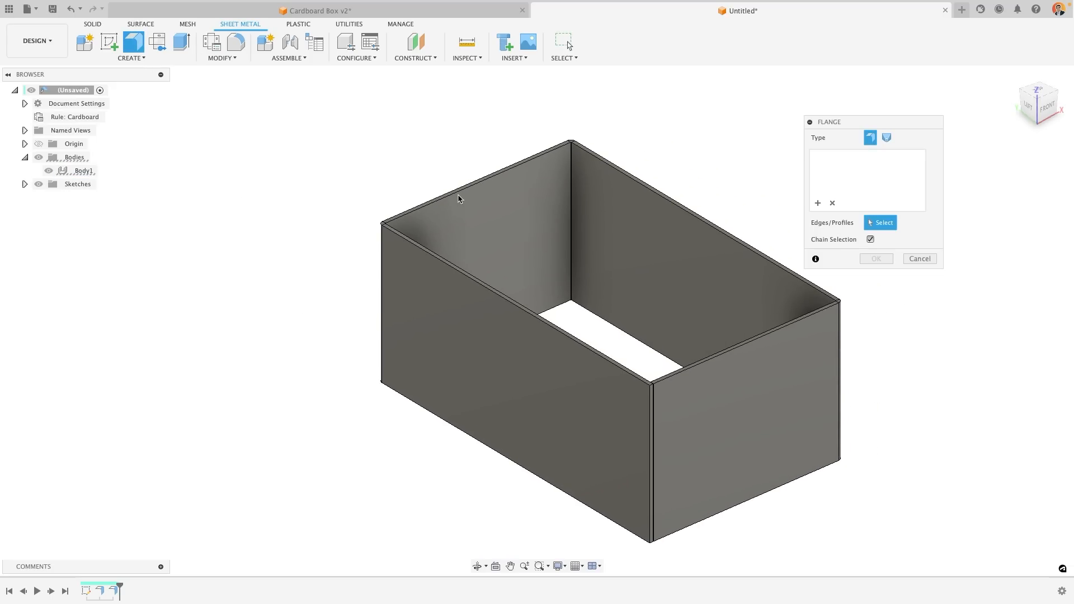
left_click(477, 182)
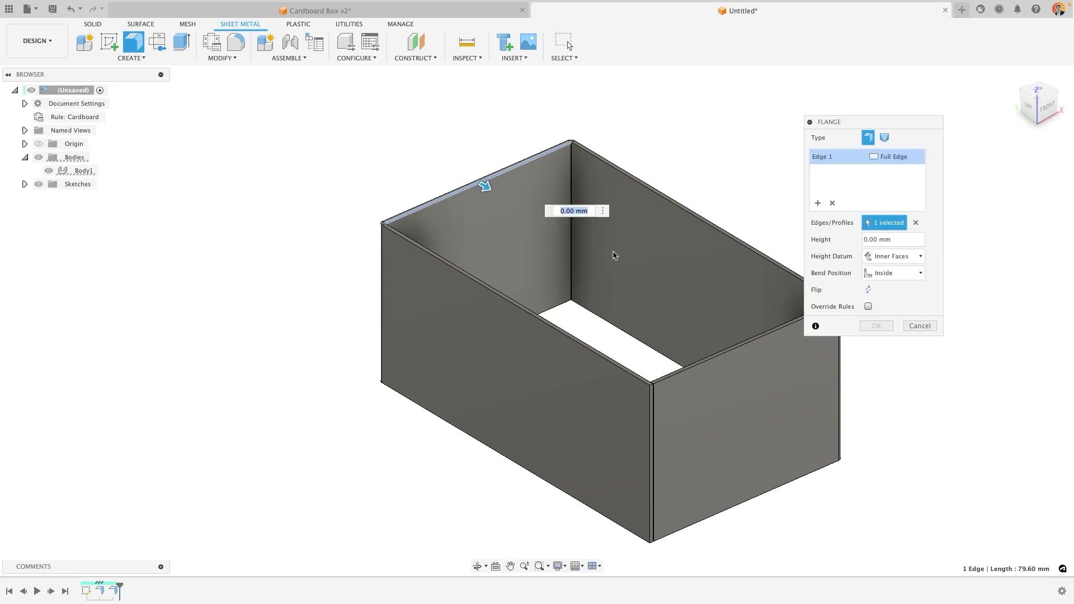
left_click(730, 349)
middle_click_drag(613, 308, 577, 295, "shift")
left_click(578, 292)
middle_click_drag(725, 367, 536, 319, "shift")
left_click(664, 277)
left_click_drag(794, 454, 634, 419)
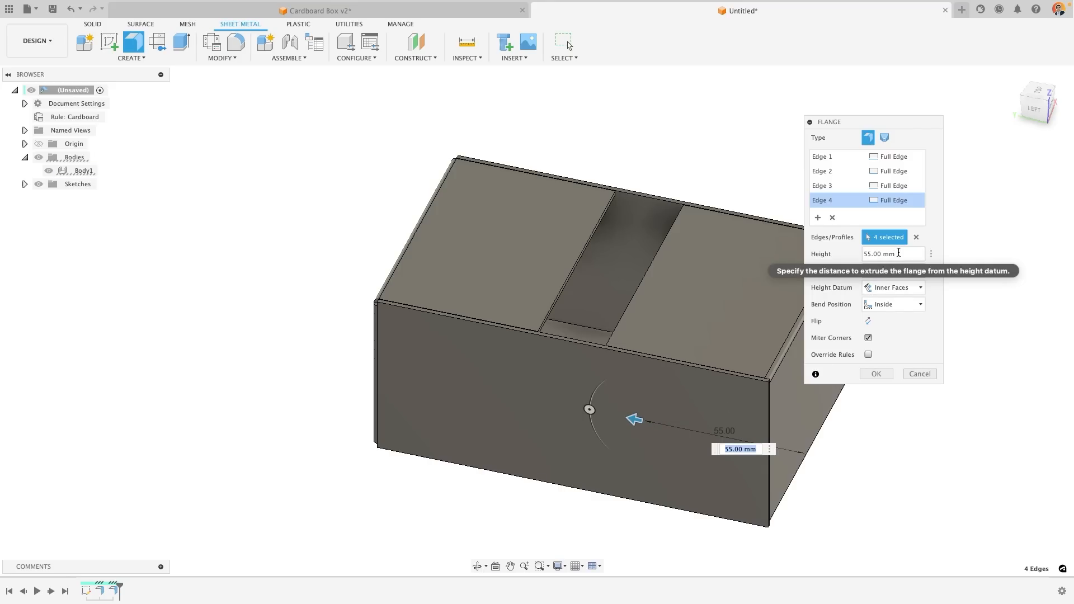
Set the height of the four end-wall flaps to Box_Width / 3.
type("Box_Width")
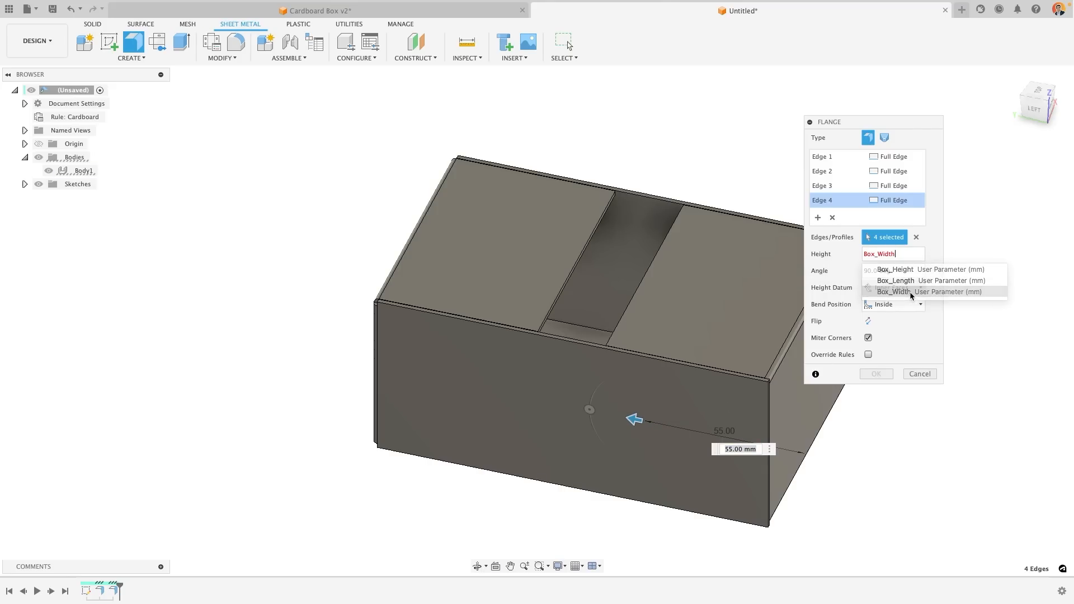
left_click(894, 292)
type("/3")
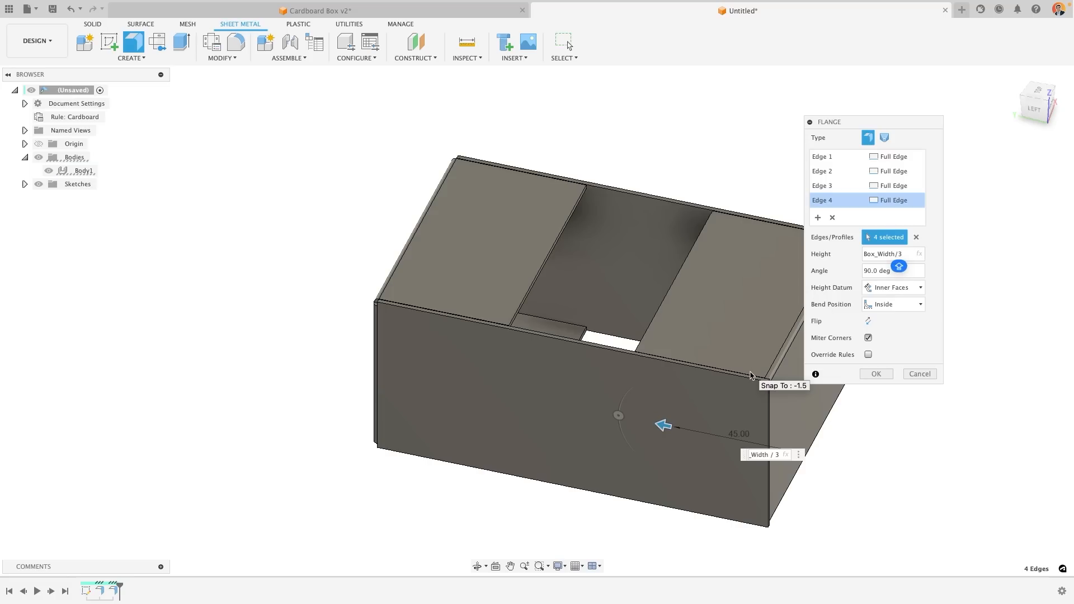
Set the bend position of the four flaps to Outside and confirm the flange.
middle_click_drag(751, 376, 694, 362, "shift")
scroll(579, 333, "up", 5)
middle_click_drag(577, 332, 560, 329, "shift")
middle_click_drag(728, 320, 630, 347)
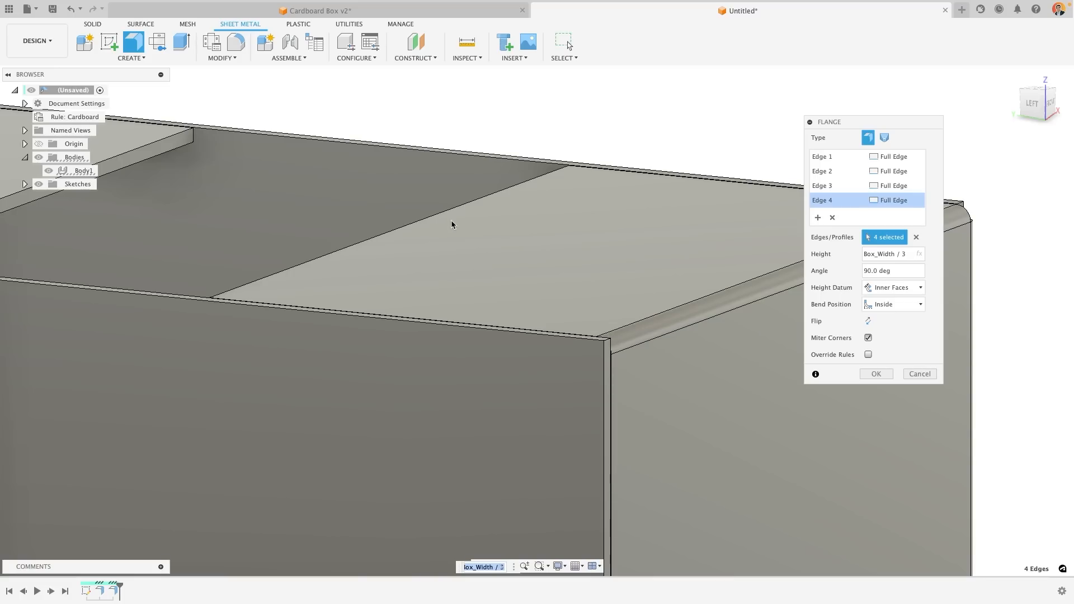
middle_click_drag(191, 133, 342, 194)
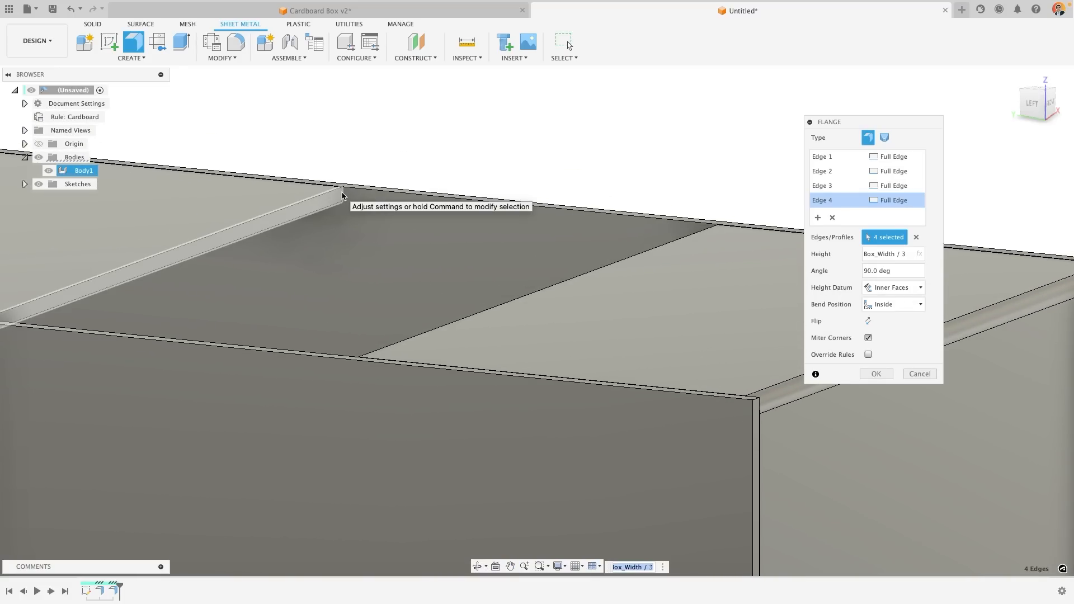
left_click(891, 306)
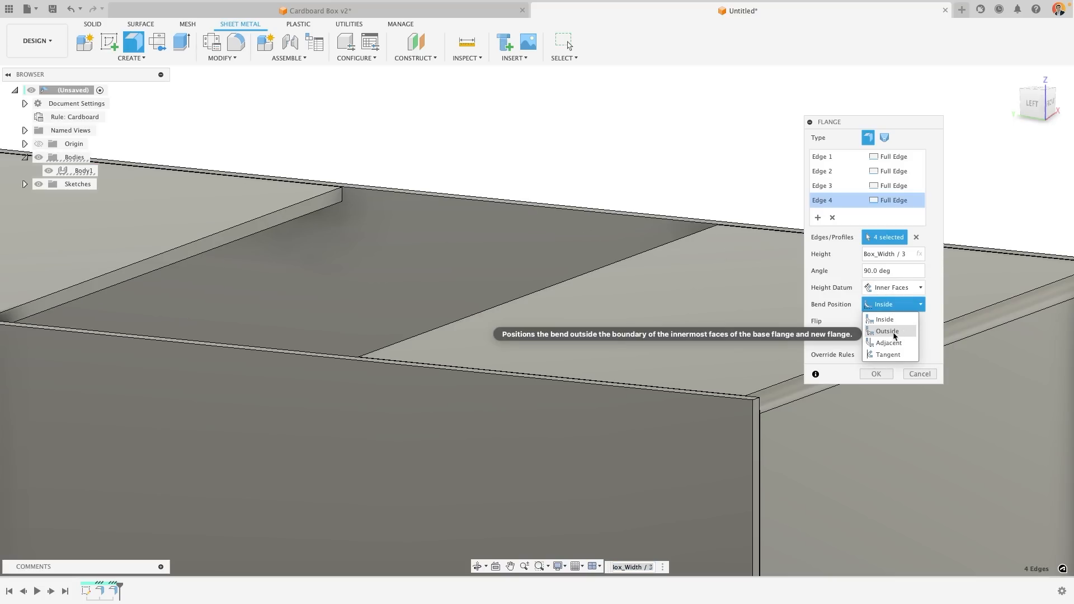
left_click(893, 335)
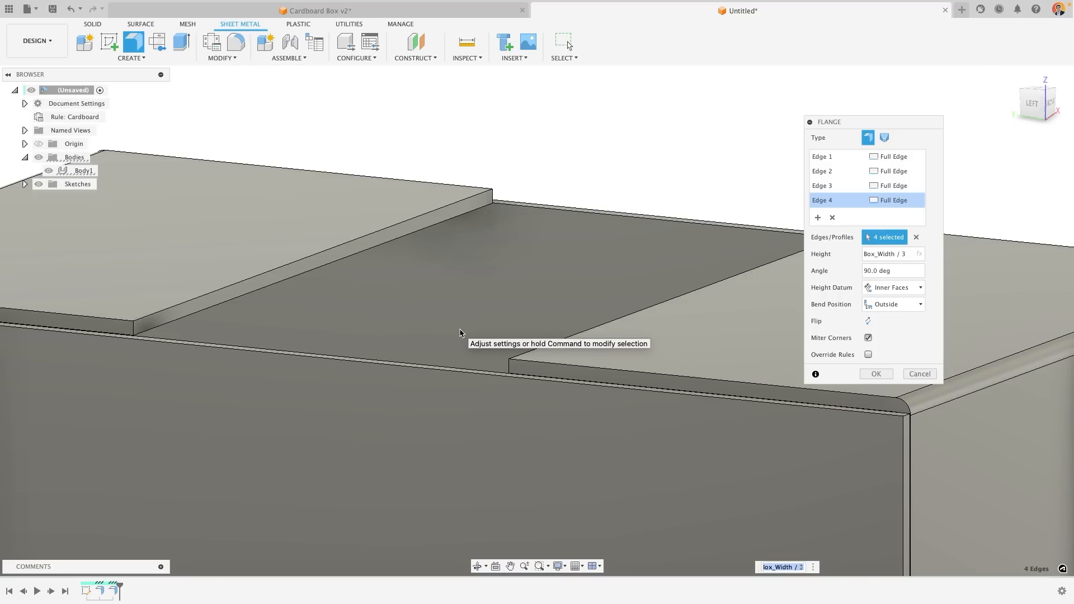
scroll(459, 332, "down", 5)
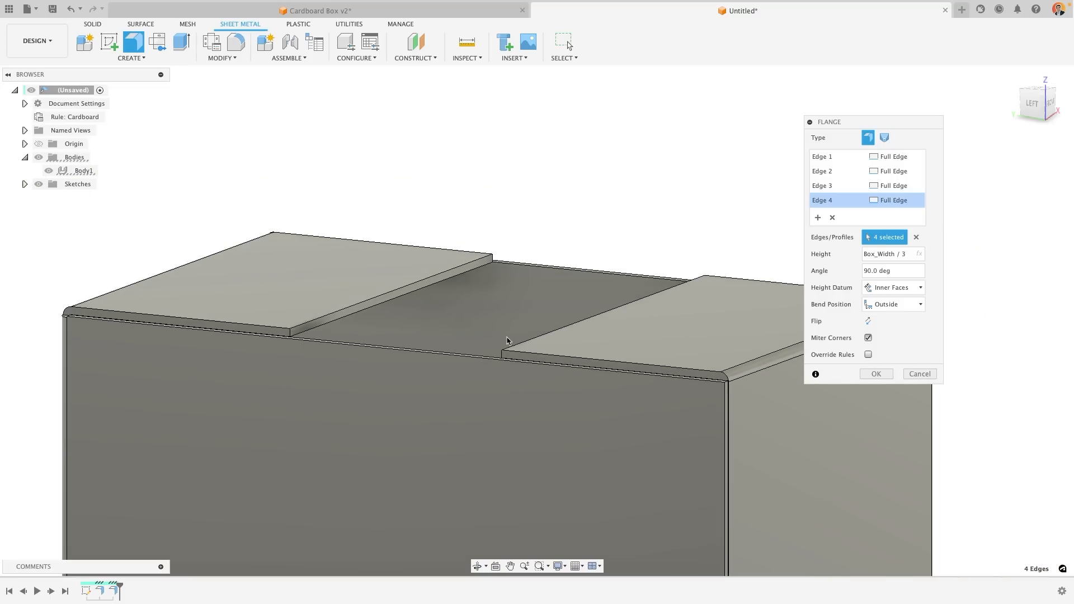
middle_click_drag(539, 364, 535, 293)
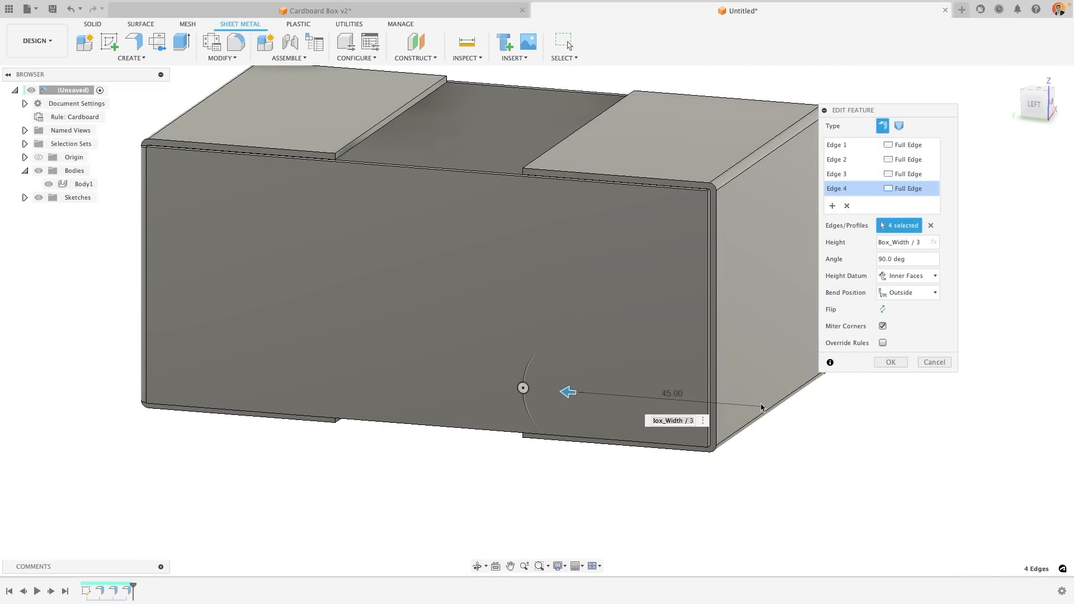
left_click(892, 362)
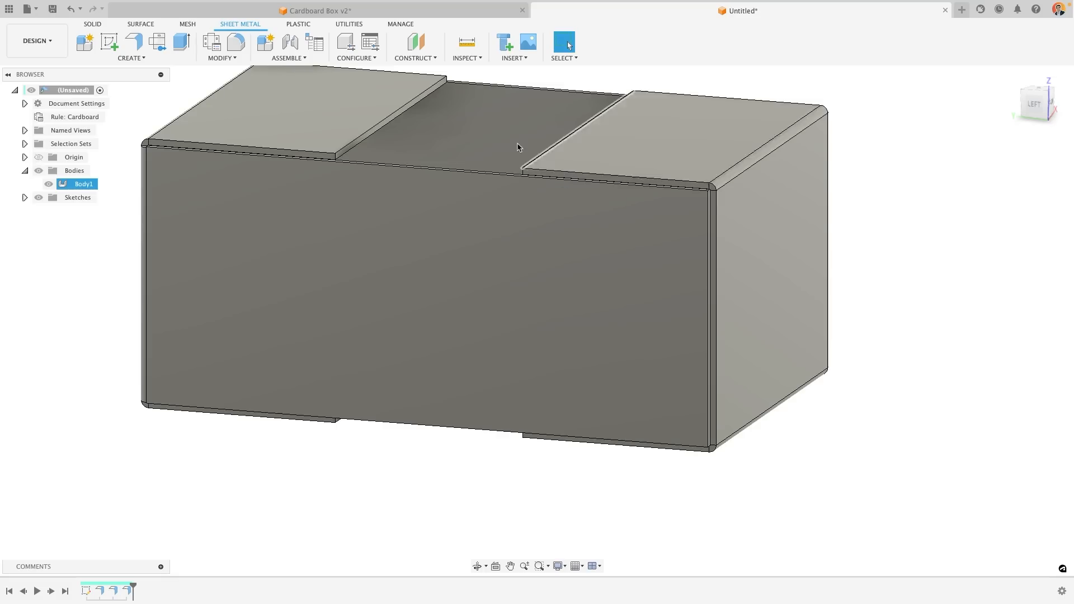
Examine the height difference between the short-wall flaps and the upper edge face of the long wall.
middle_click_drag(508, 255, 484, 259)
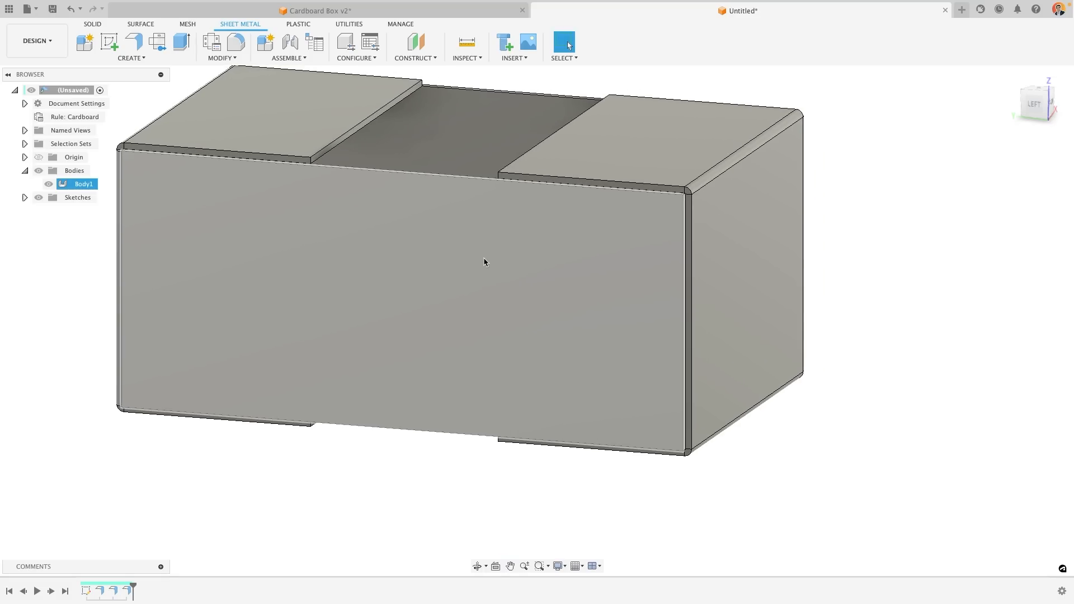
middle_click_drag(577, 293, 317, 244, "shift")
scroll(308, 197, "up", 5)
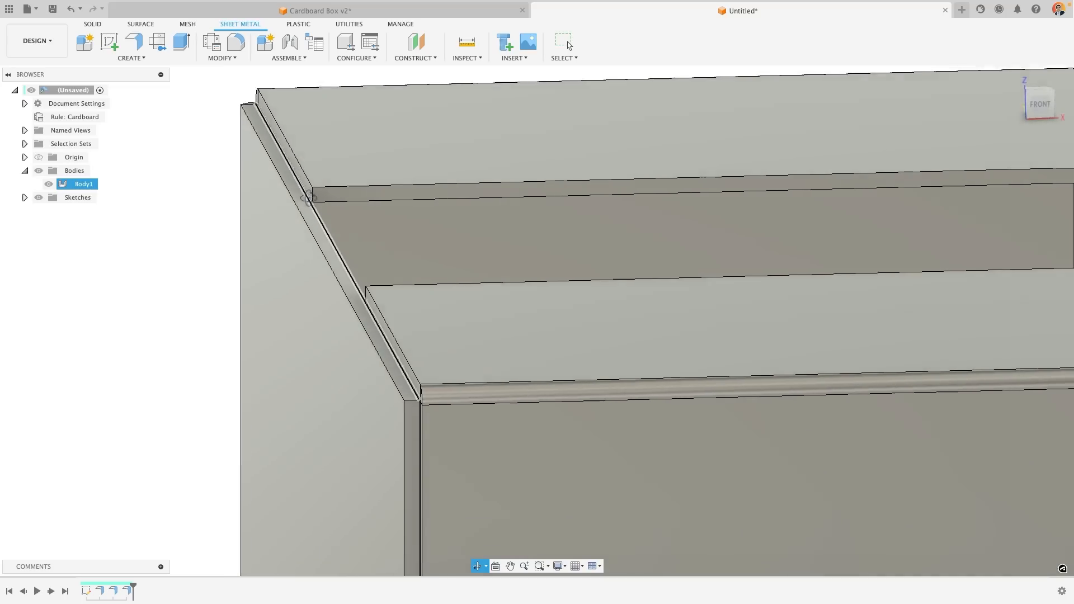
middle_click_drag(308, 197, 402, 181, "shift")
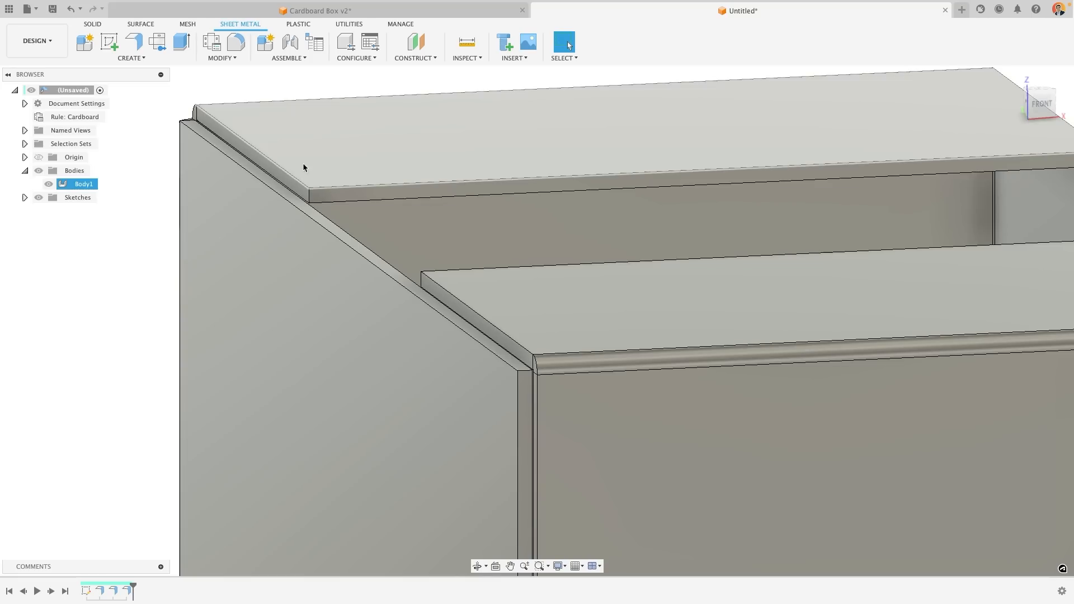
left_click(357, 247)
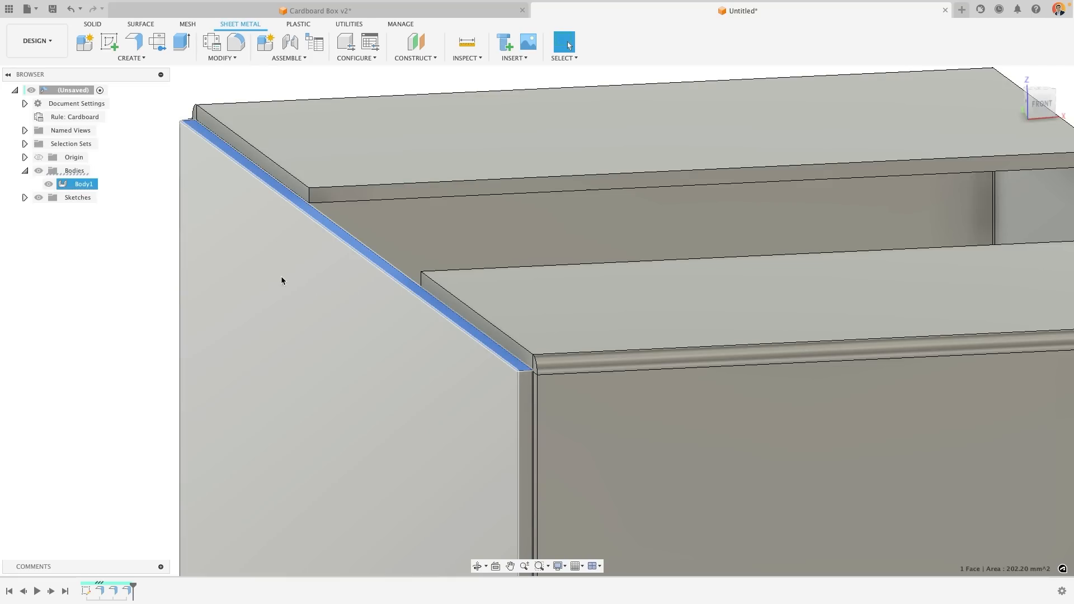
left_click(128, 291)
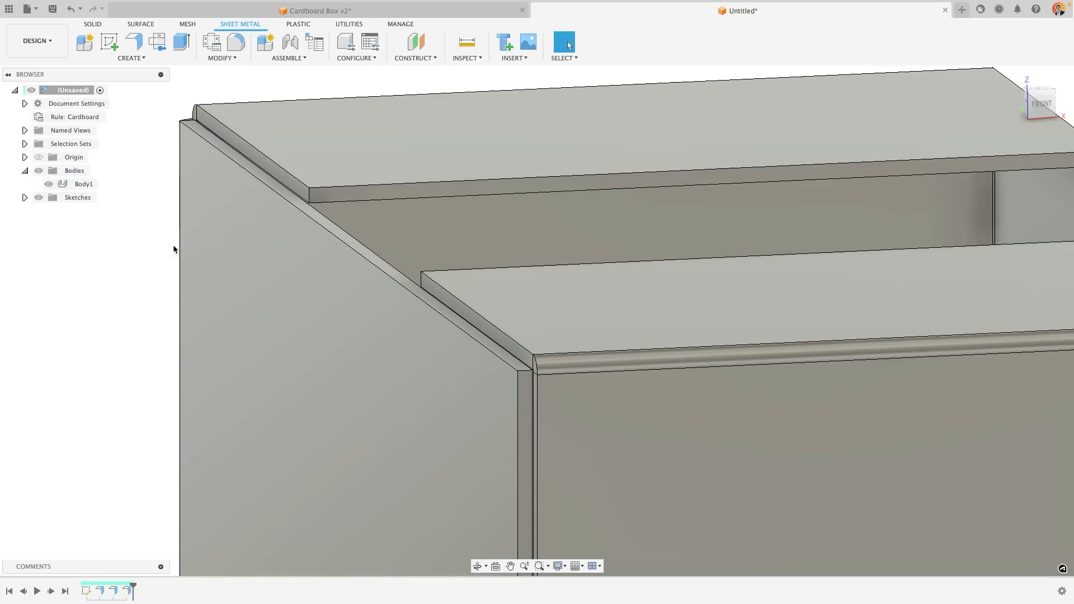
left_click(134, 45)
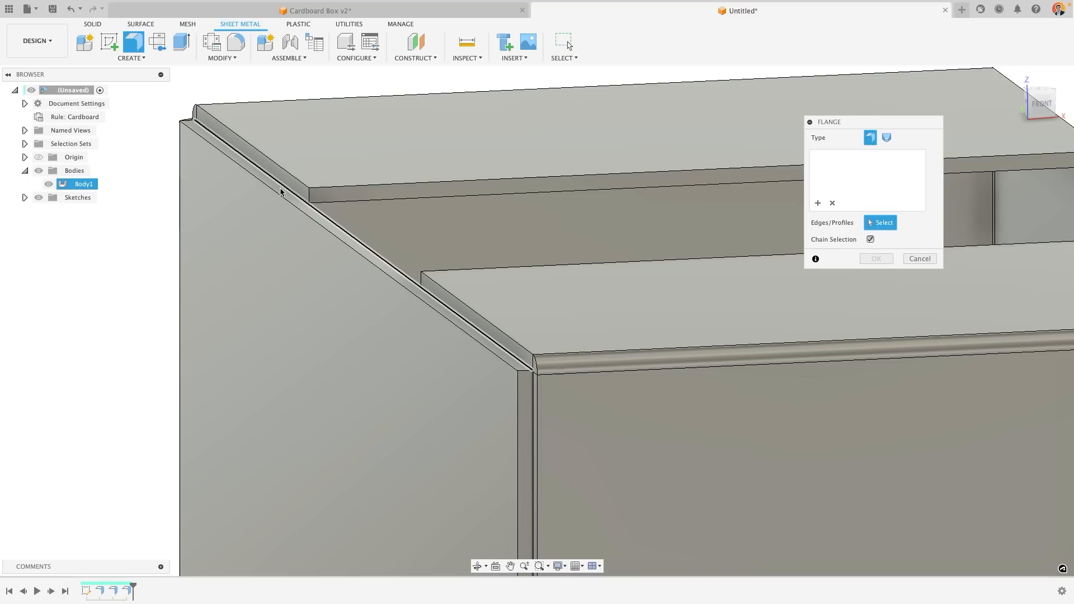
left_click(305, 205)
left_click_drag(373, 244, 610, 223)
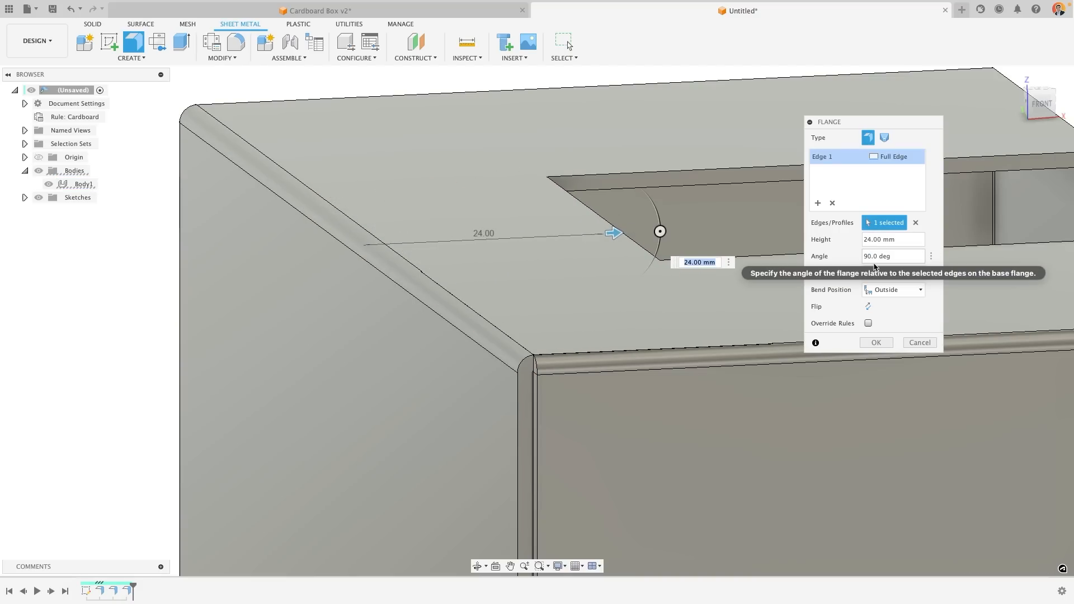
left_click(895, 290)
left_click(890, 306)
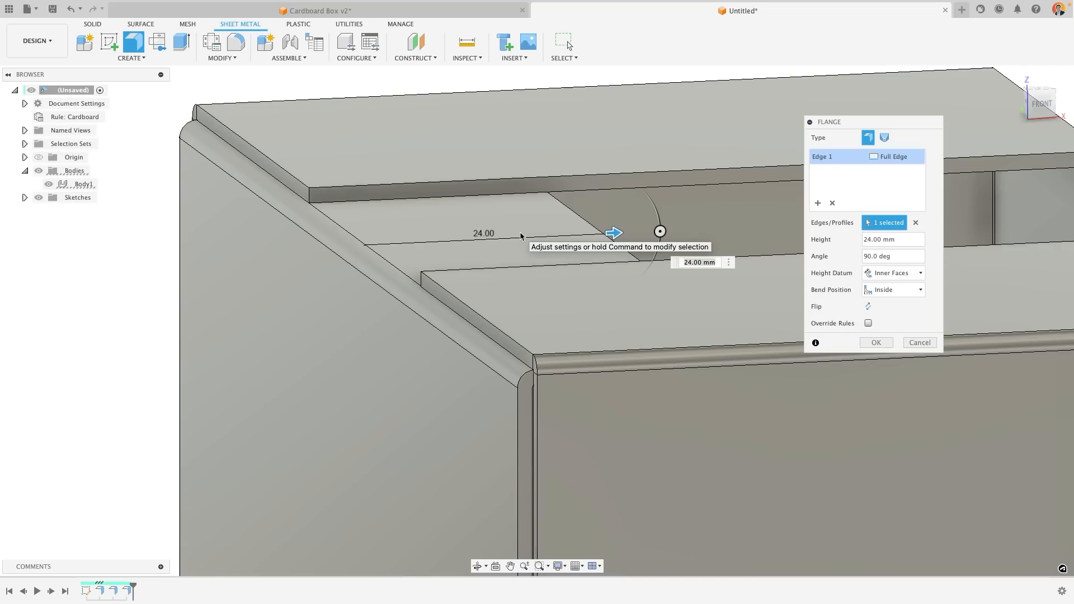
left_click(924, 342)
Start an extrusion of both long walls' upper edge faces, using the To Object extent to reach the flap's outer face.
scroll(228, 154, "down", 2)
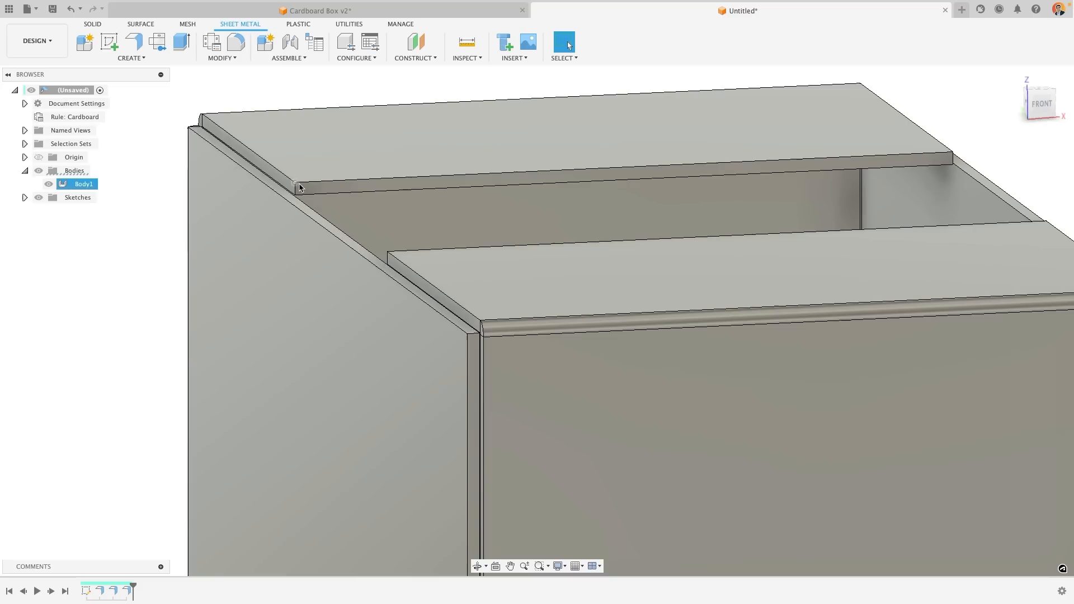
scroll(203, 118, "down", 1)
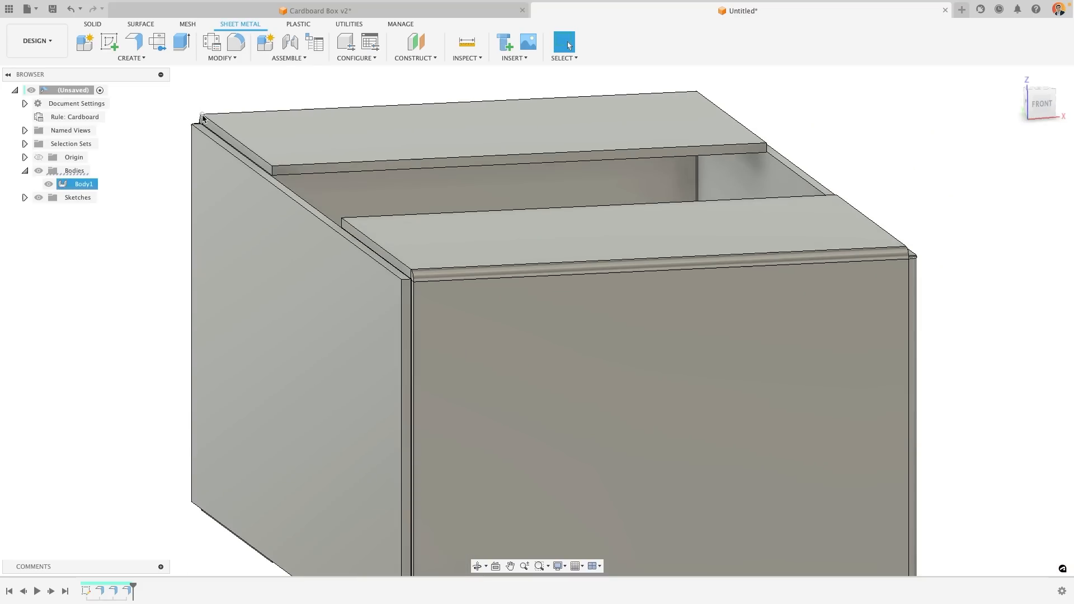
left_click(182, 43)
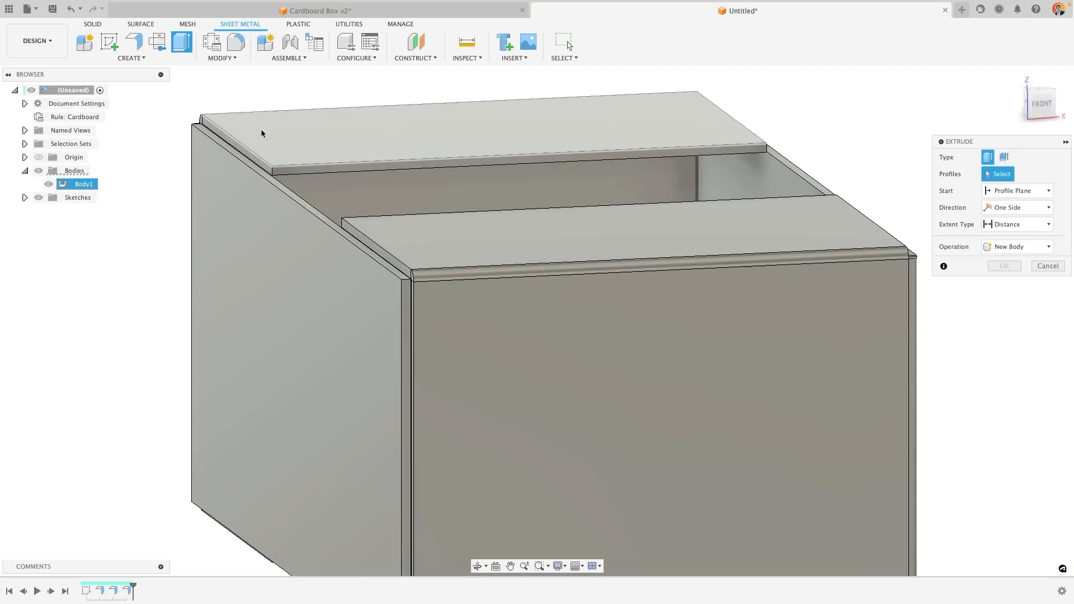
left_click(263, 177)
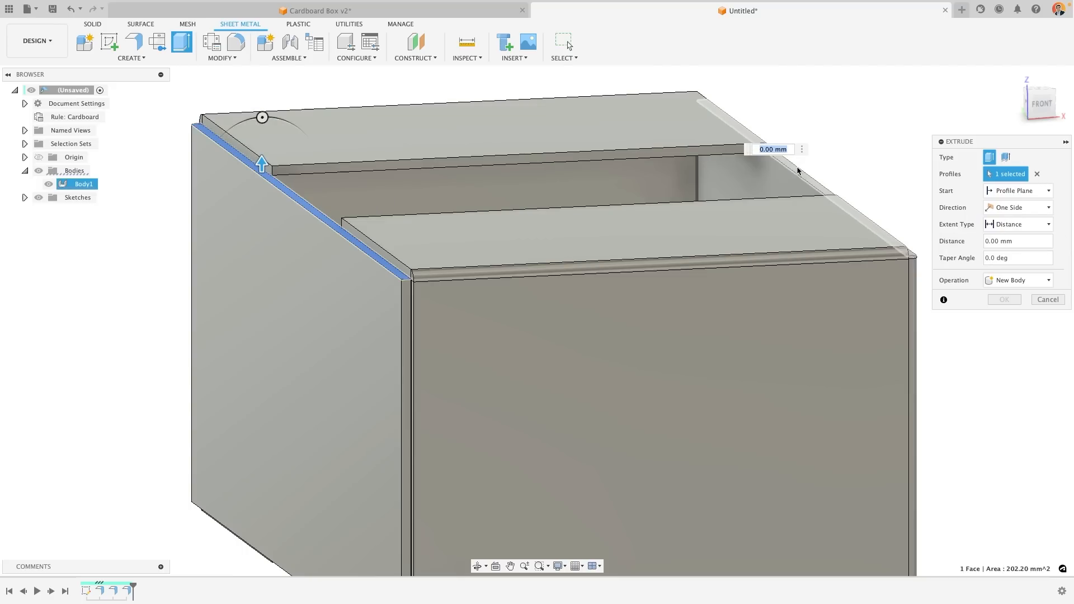
left_click(772, 151)
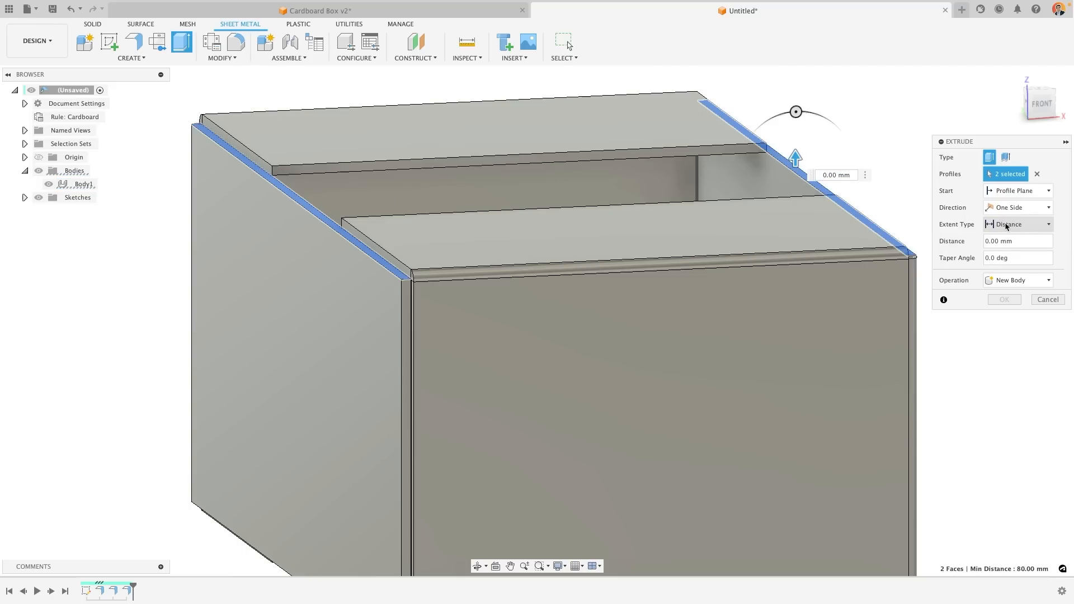
left_click(1008, 224)
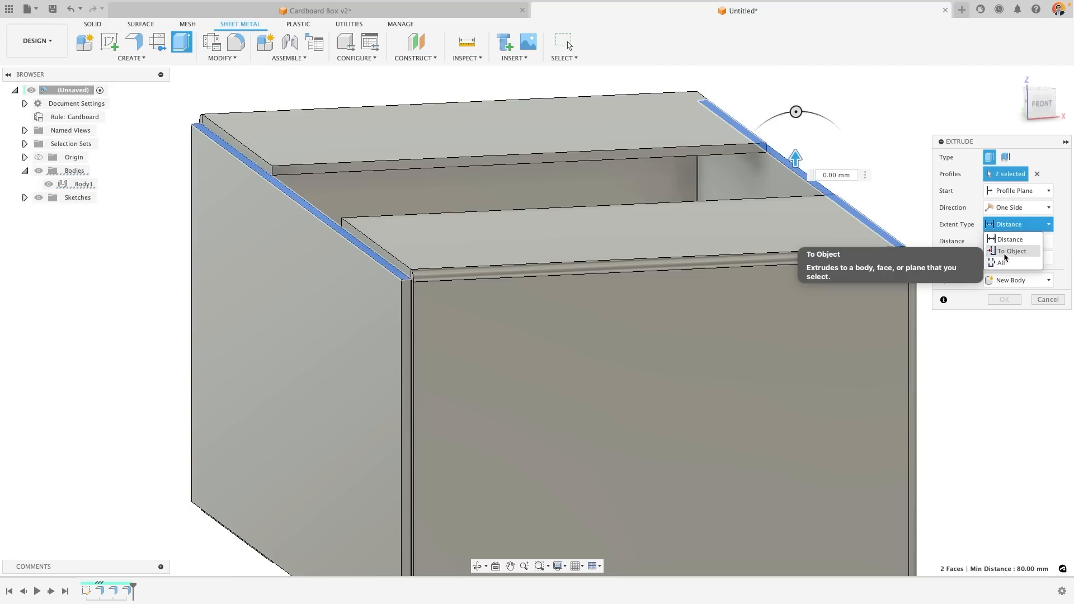
left_click(1012, 251)
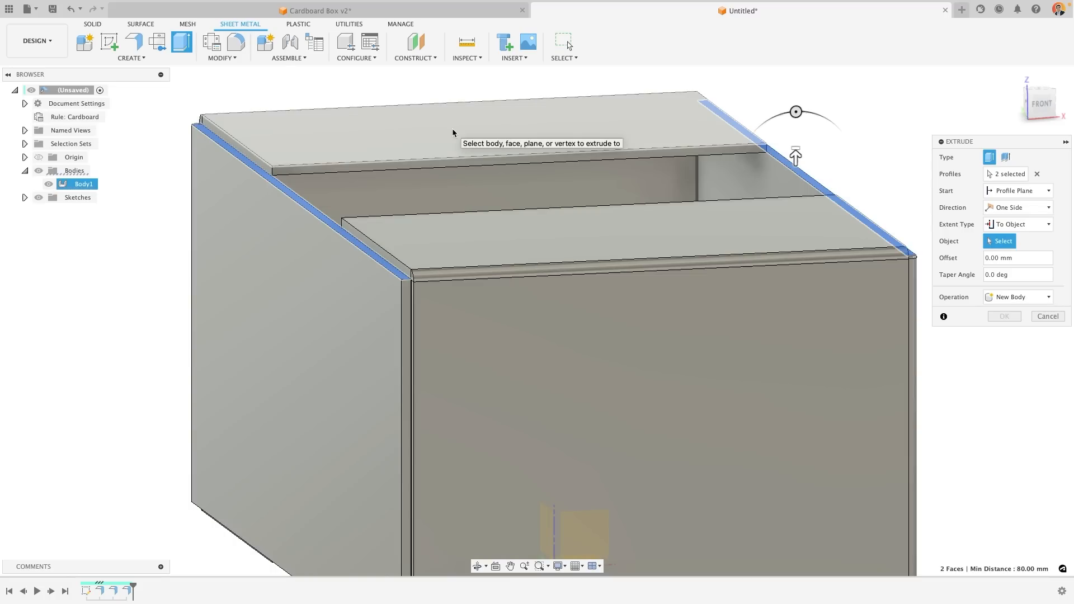
left_click(472, 140)
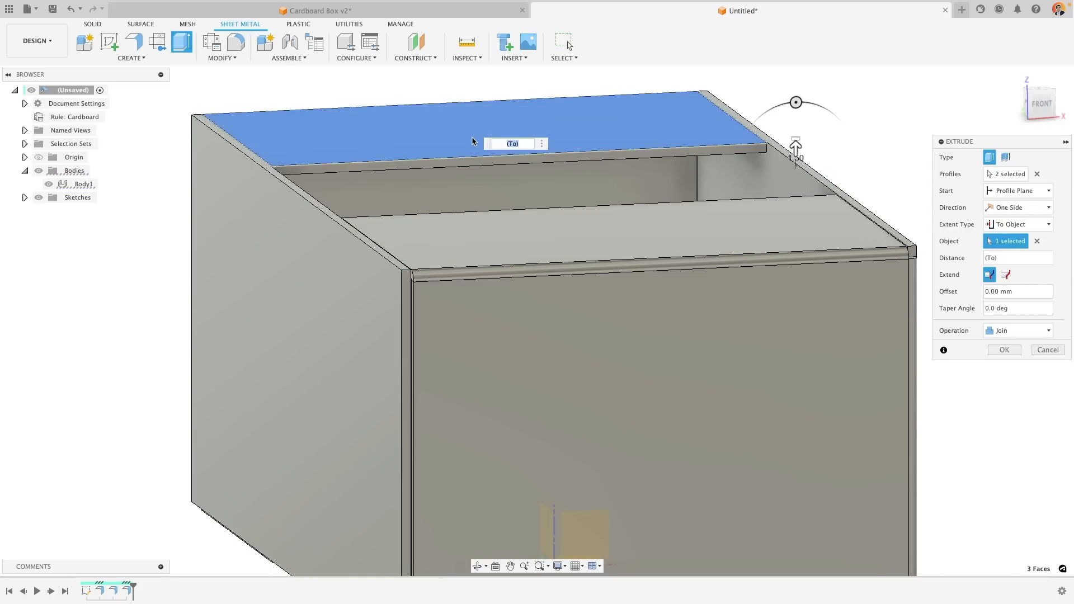
Set the wall extrusion's offset to Clearance and confirm it as a Join.
left_click(985, 292)
type("Clear")
left_click(1014, 308)
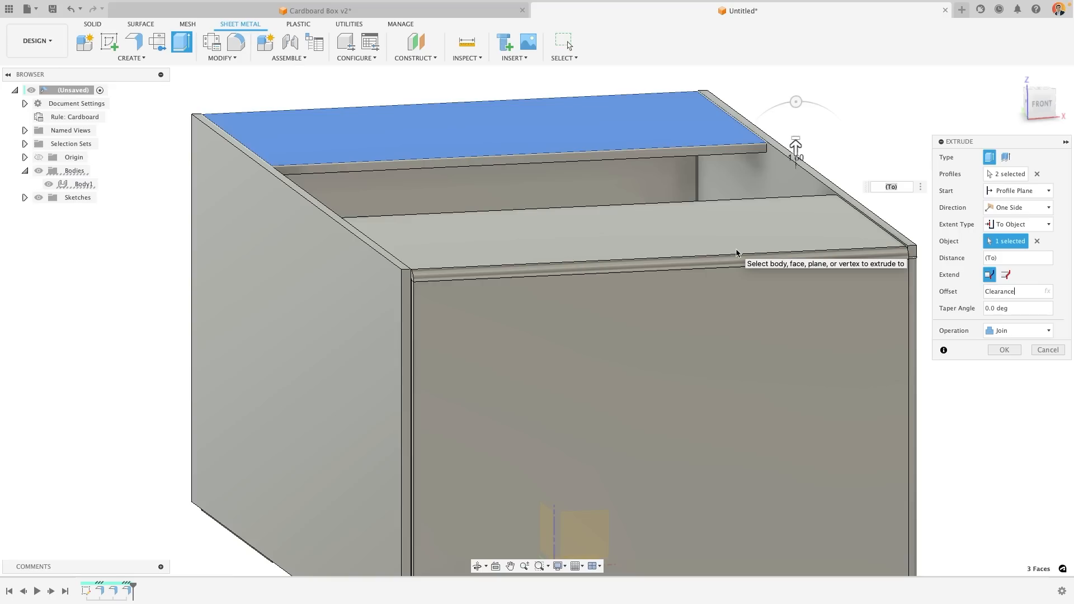
left_click(1005, 349)
Start an extrusion of both long walls' lower edge faces, using the To Object extent to reach a bottom flap's outer face.
middle_click_drag(707, 344, 307, 141, "shift")
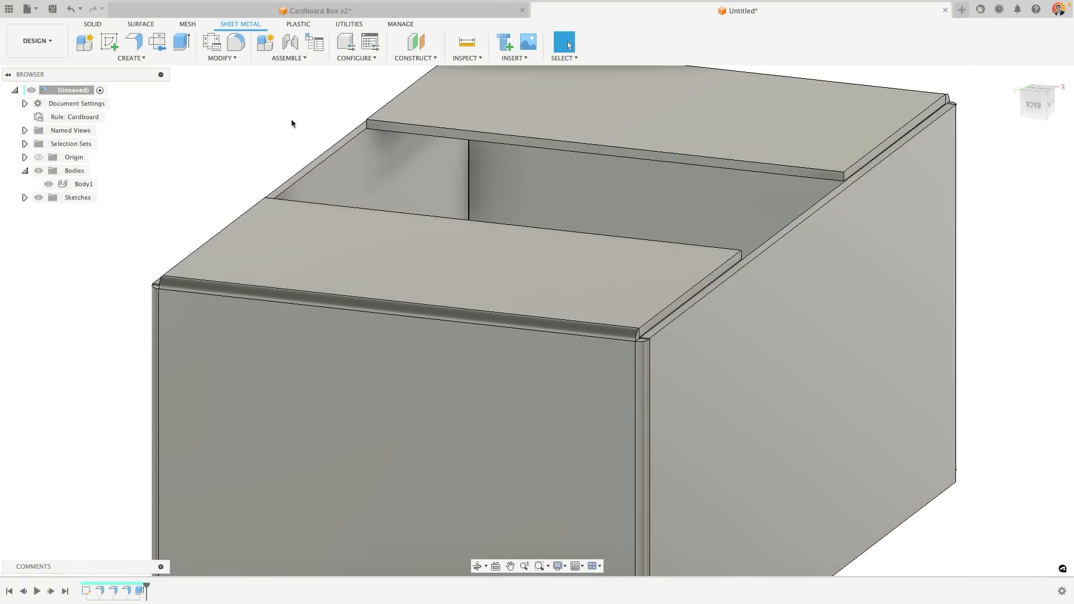
scroll(307, 140, "down", 3)
key("e")
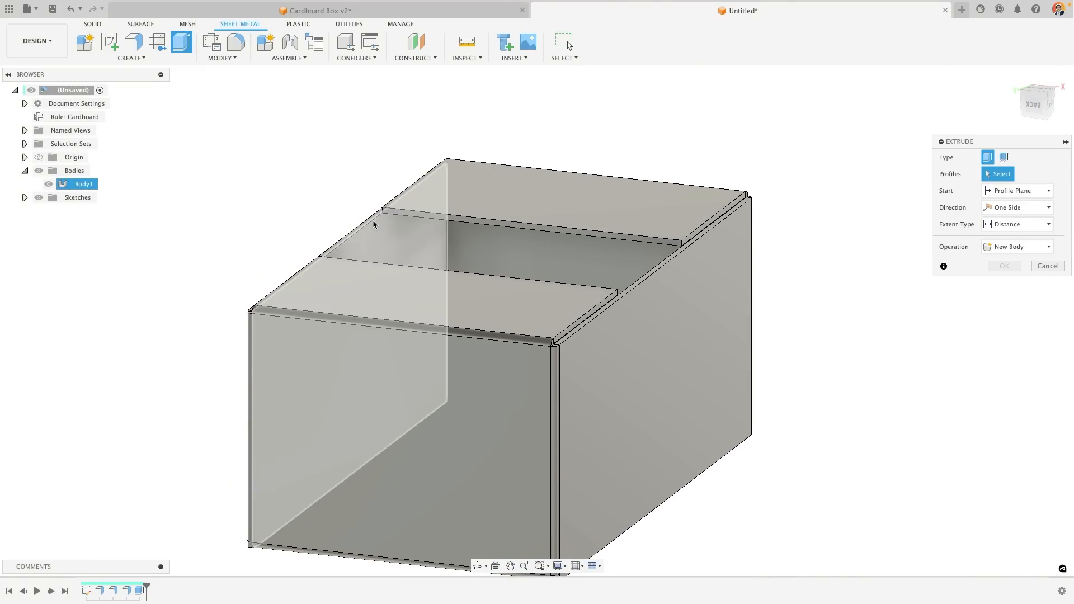
left_click(375, 223)
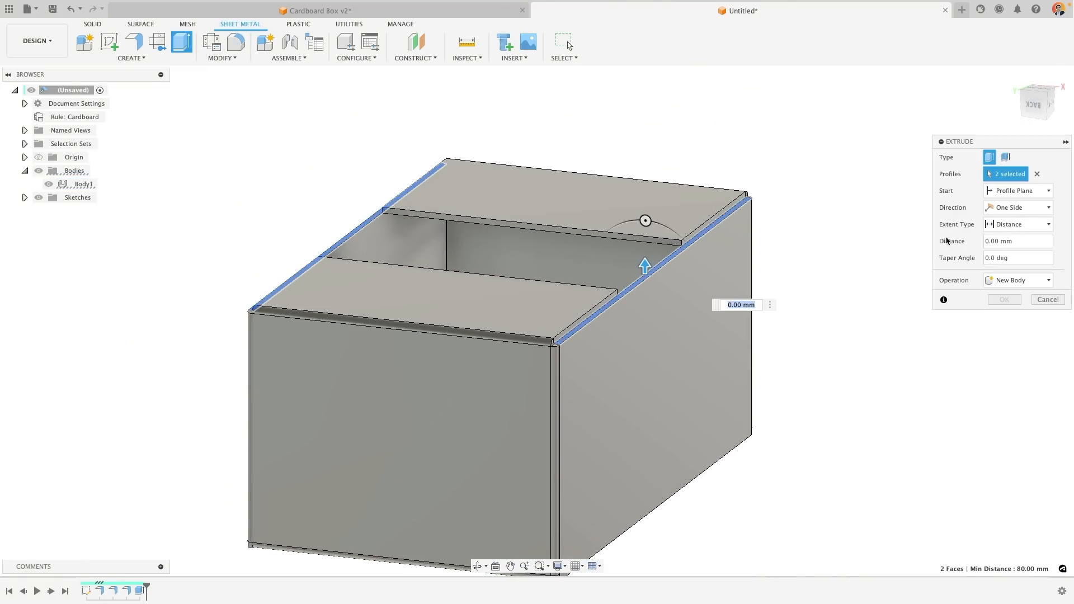
left_click(1027, 224)
left_click(1012, 254)
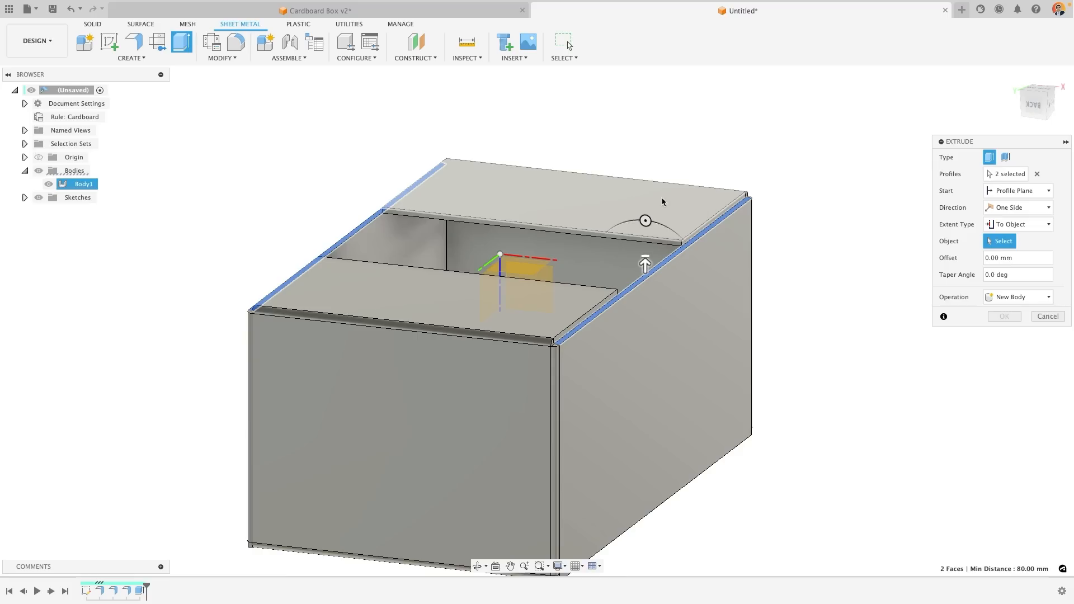
left_click(581, 196)
Set the lower wall extrusion's offset to Clearance and confirm it with the Join operation.
left_click(1010, 291)
type("Clea")
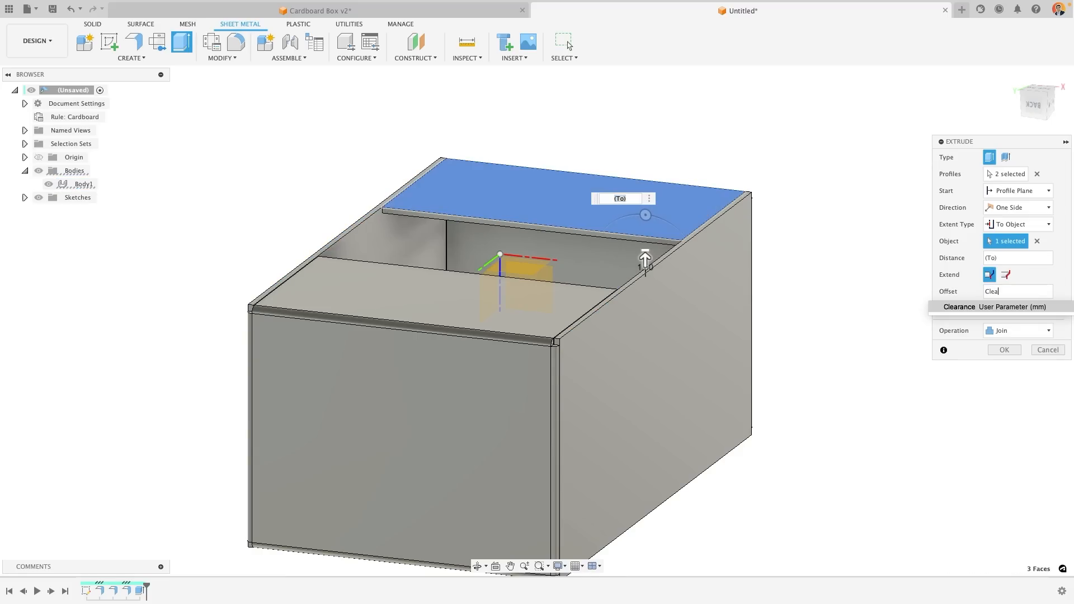
type("r")
left_click(967, 307)
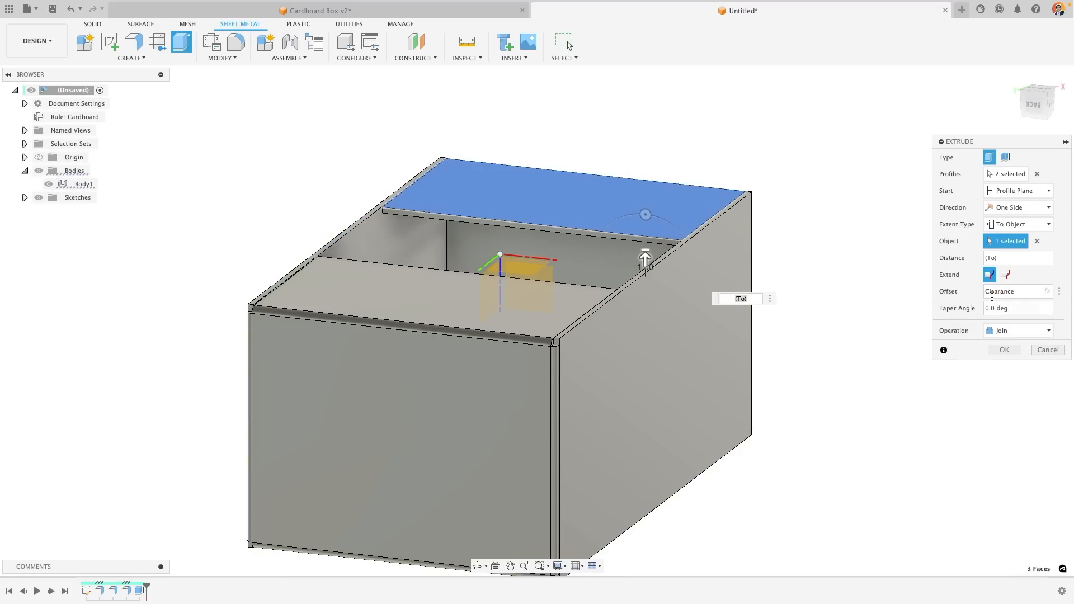
left_click(1005, 350)
Start a flange on the inner edges of both long walls, at the box's top and its underside.
middle_click_drag(392, 221, 533, 225, "shift")
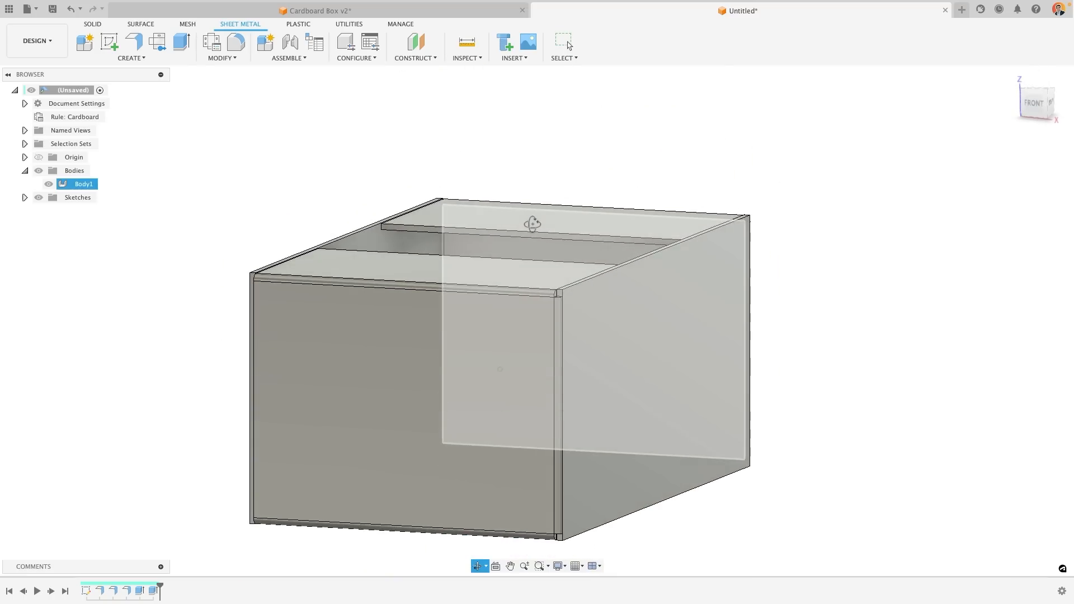
scroll(291, 259, "up", 5)
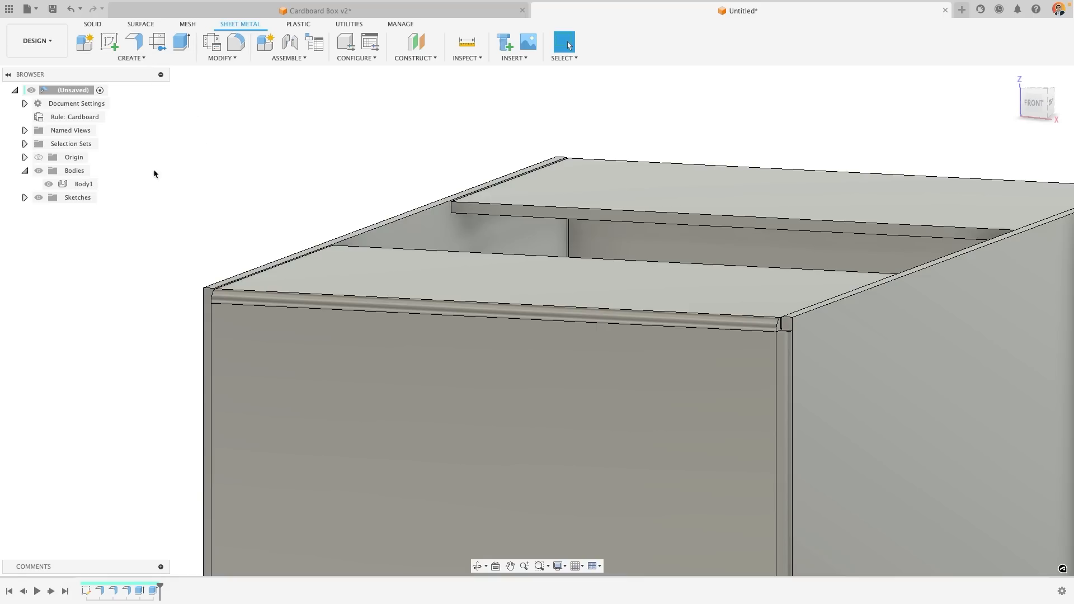
left_click(136, 44)
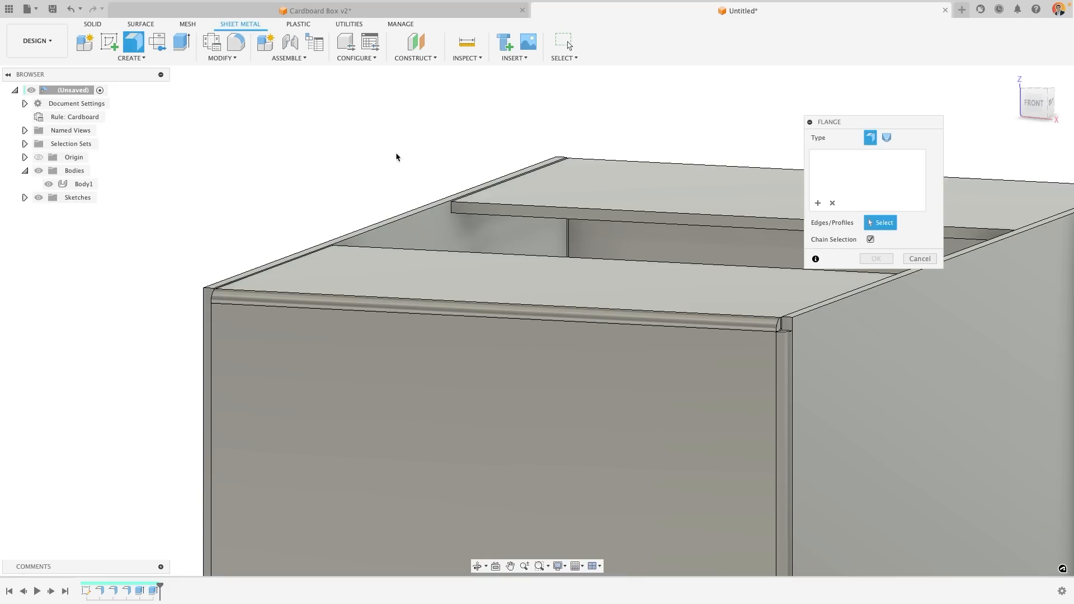
left_click(395, 221)
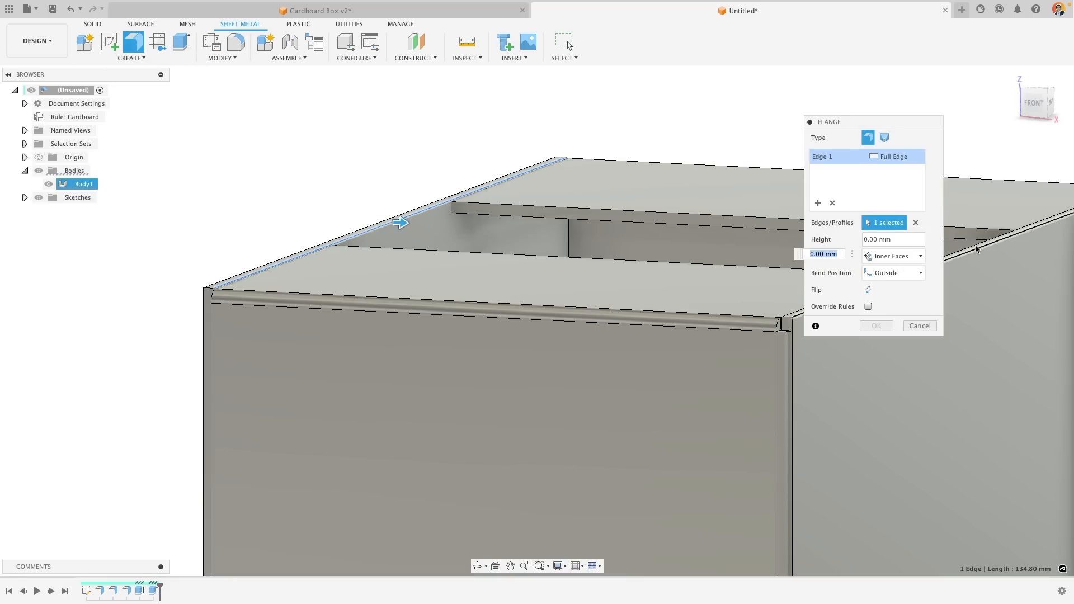
left_click(1001, 255)
scroll(660, 307, "down", 2)
middle_click_drag(661, 307, 647, 113, "shift")
left_click(460, 372)
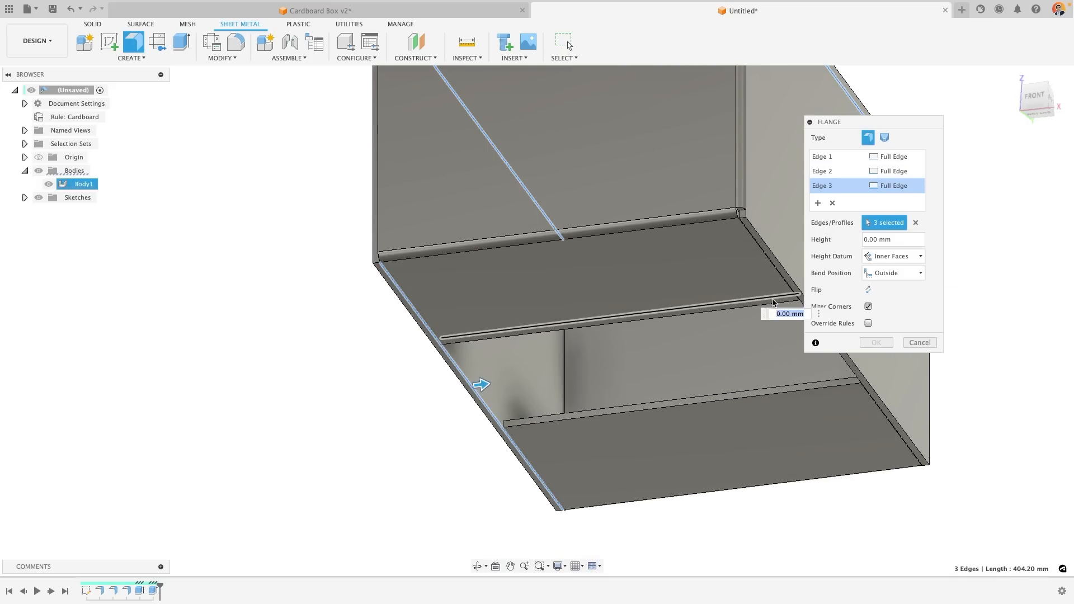
left_click(778, 269)
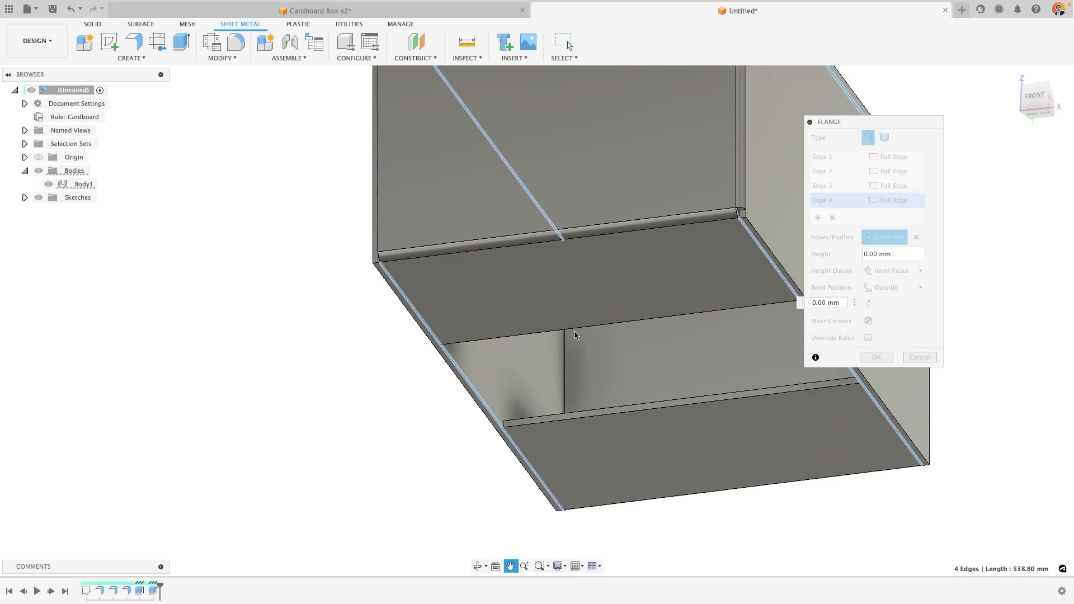
Pull the four long-wall flanges inward and set their height to Box_Length/2.
middle_click_drag(583, 336, 448, 339)
left_click_drag(686, 347, 527, 366)
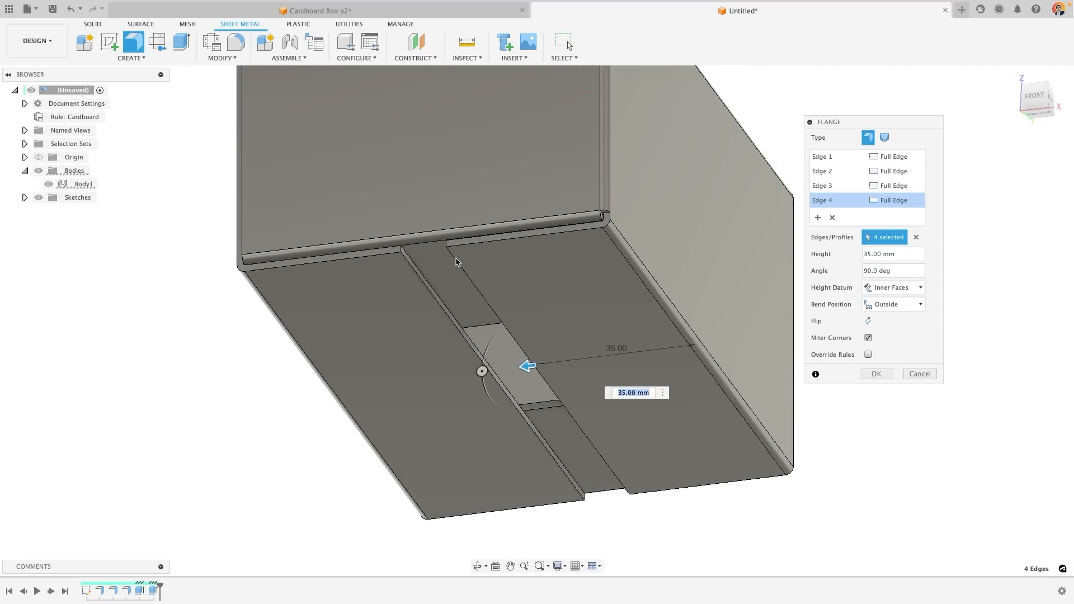
left_click(821, 253)
type("Box")
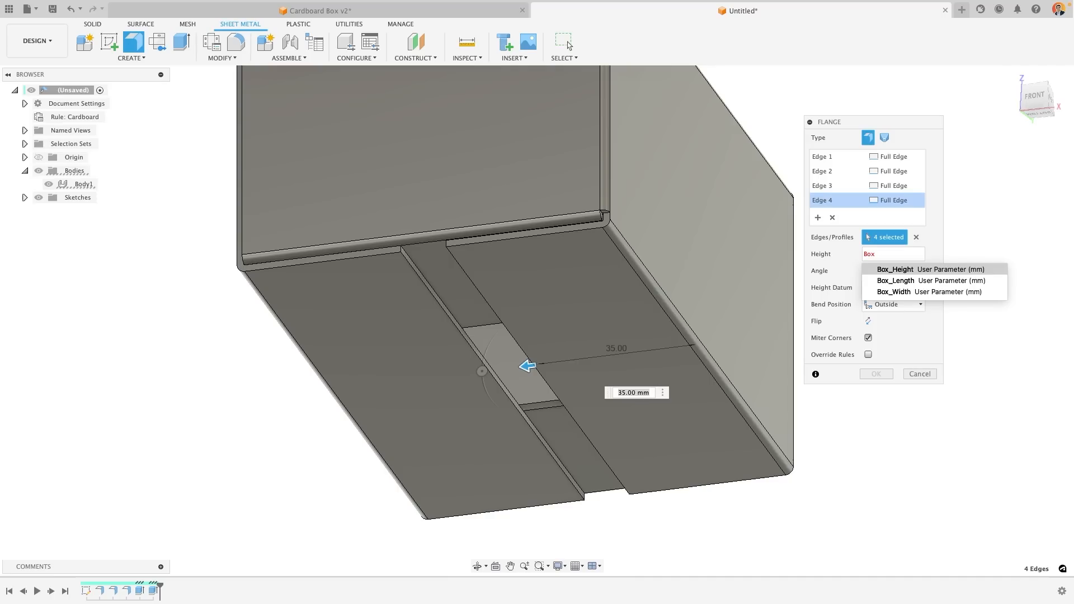
left_click(897, 280)
type("/2")
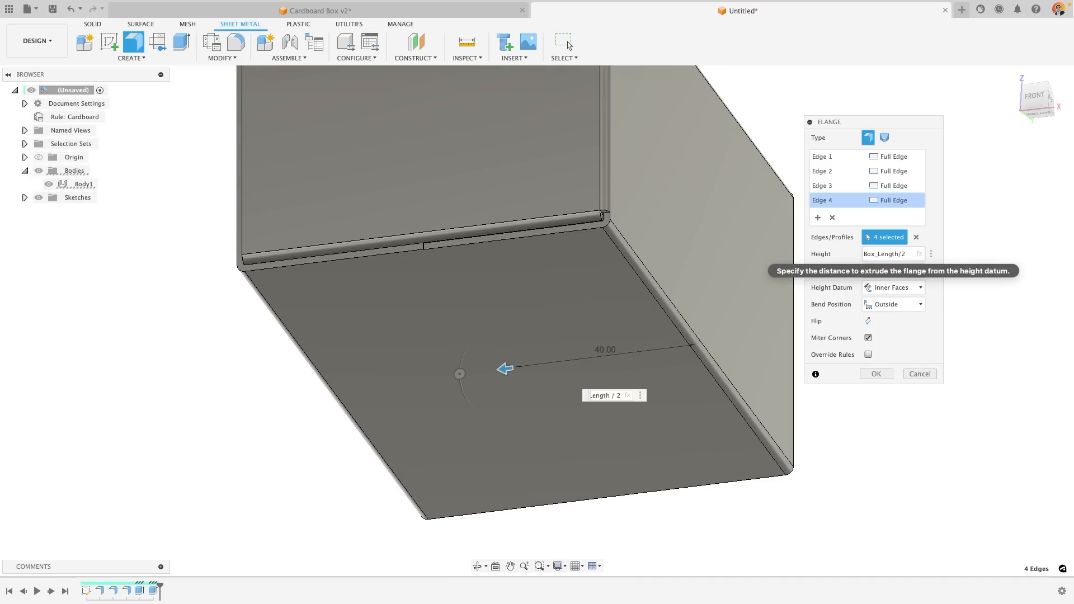
Change the long-wall flange height to (Box_Length / 2) - Clearance to leave a gap at the centre seam.
scroll(414, 249, "up", 6)
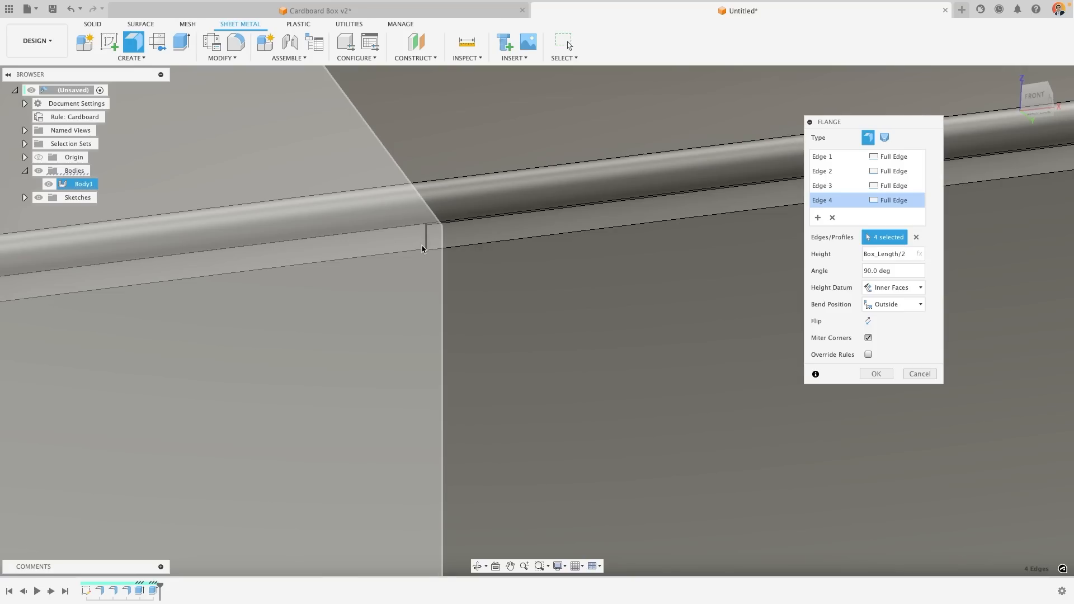
scroll(423, 248, "down", 5)
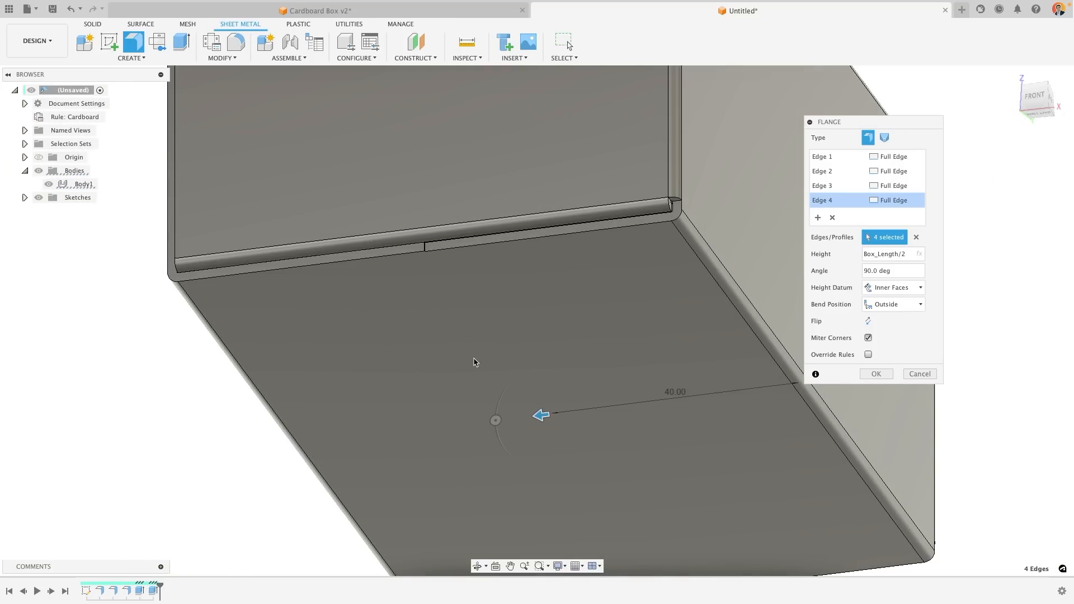
left_click(906, 254)
type(")")
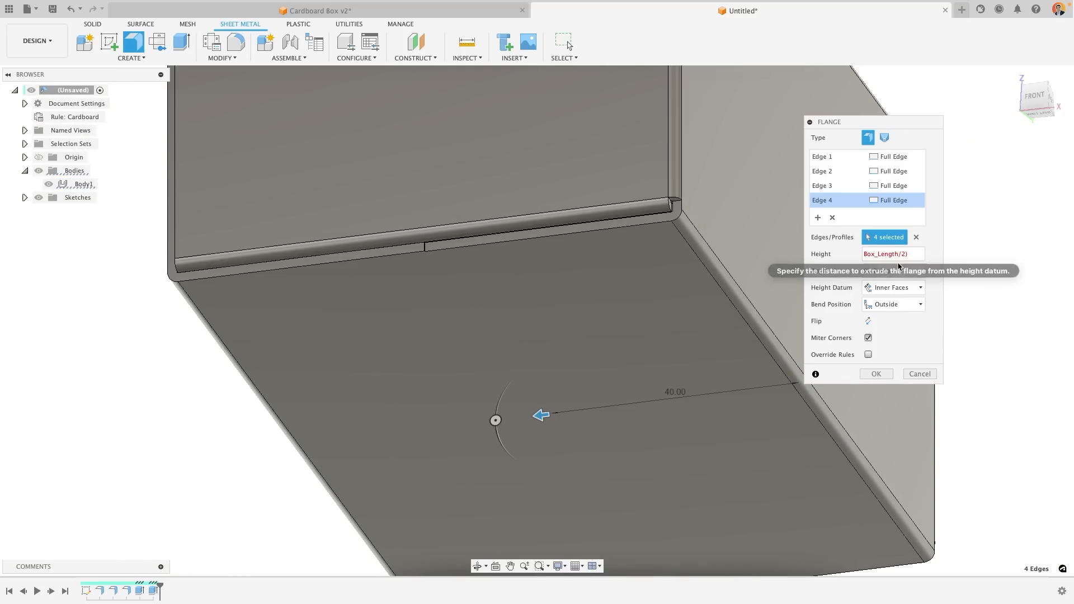
type("(")
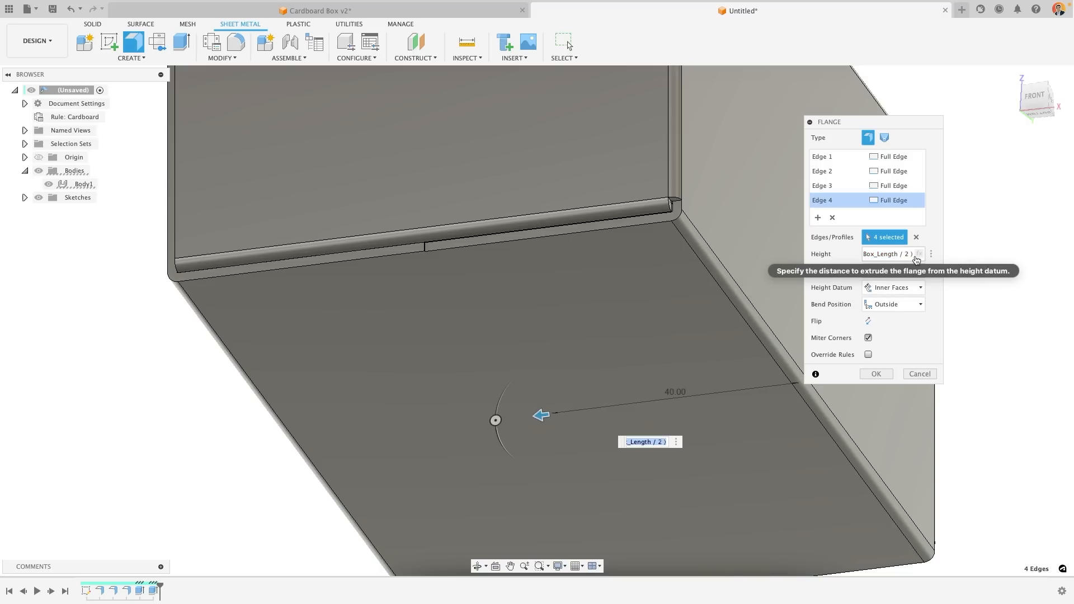
type("-Clear")
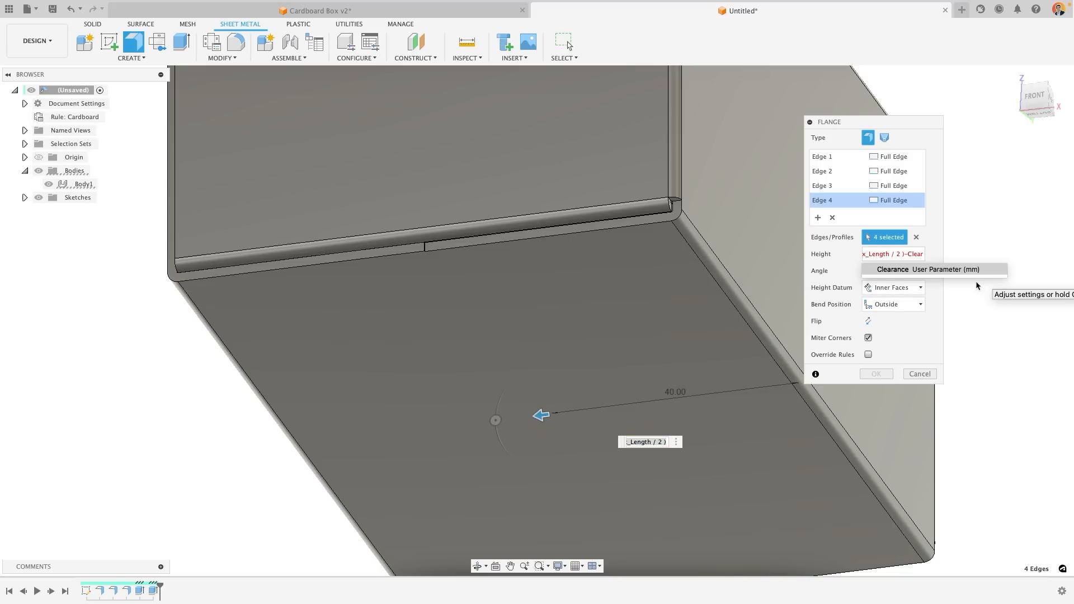
left_click(948, 271)
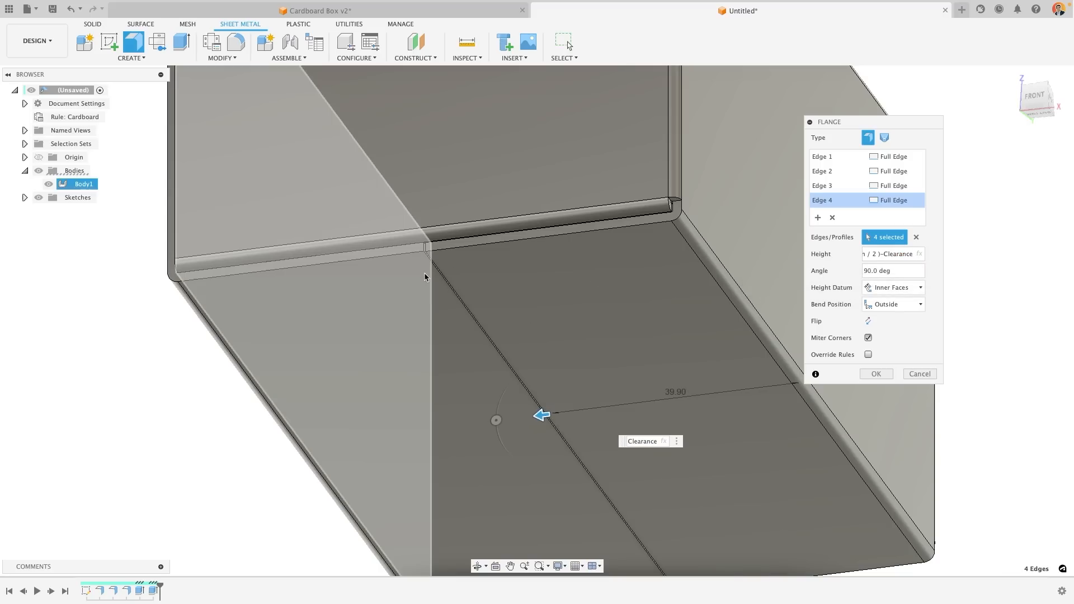
Examine the top flaps' centre seam and how the long-wall bend sits around the short-wall flap at the corner.
mouse_move(454, 292)
middle_mouse_down("shift")
mouse_move(560, 319)
mouse_move(467, 296)
middle_mouse_up("shift")
middle_click_drag(548, 184, 680, 319)
scroll(485, 299, "down", 1)
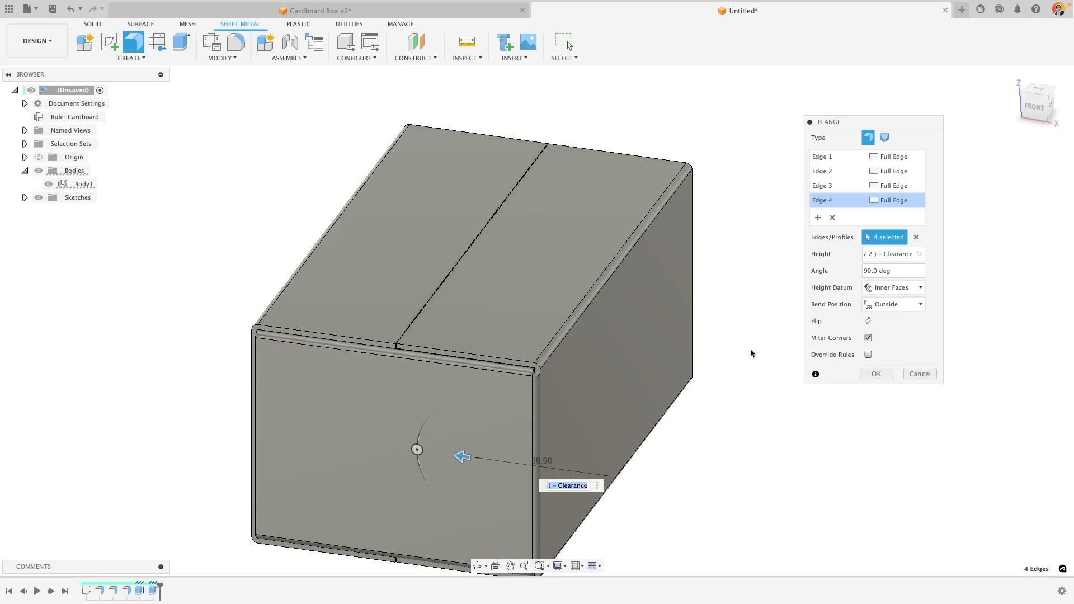
scroll(554, 352, "up", 3)
scroll(554, 354, "up", 2)
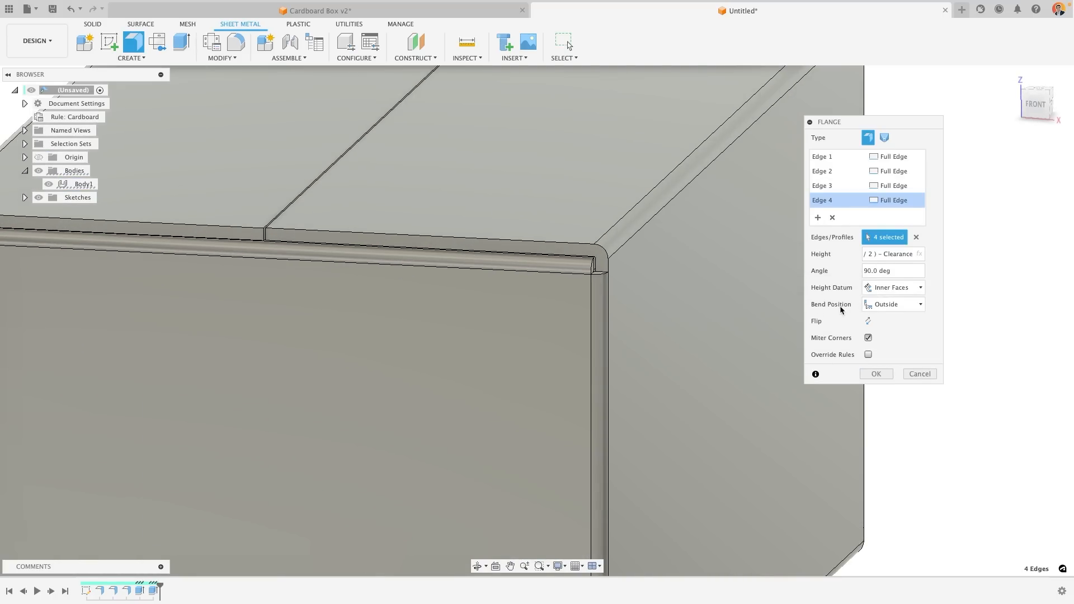
scroll(560, 270, "up", 2)
scroll(564, 269, "up", 1)
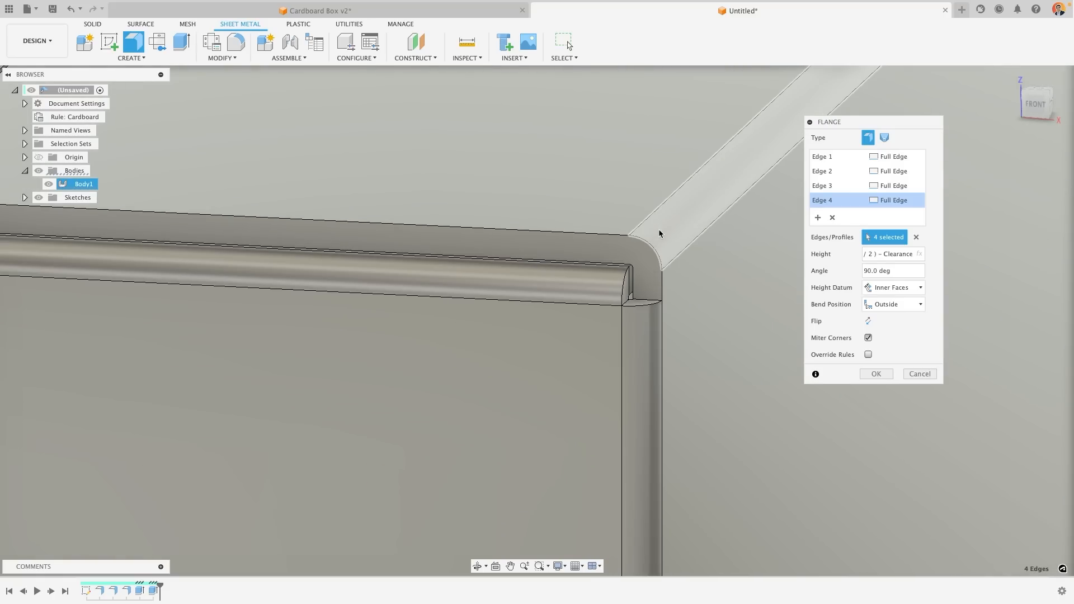
scroll(425, 210, "down", 1)
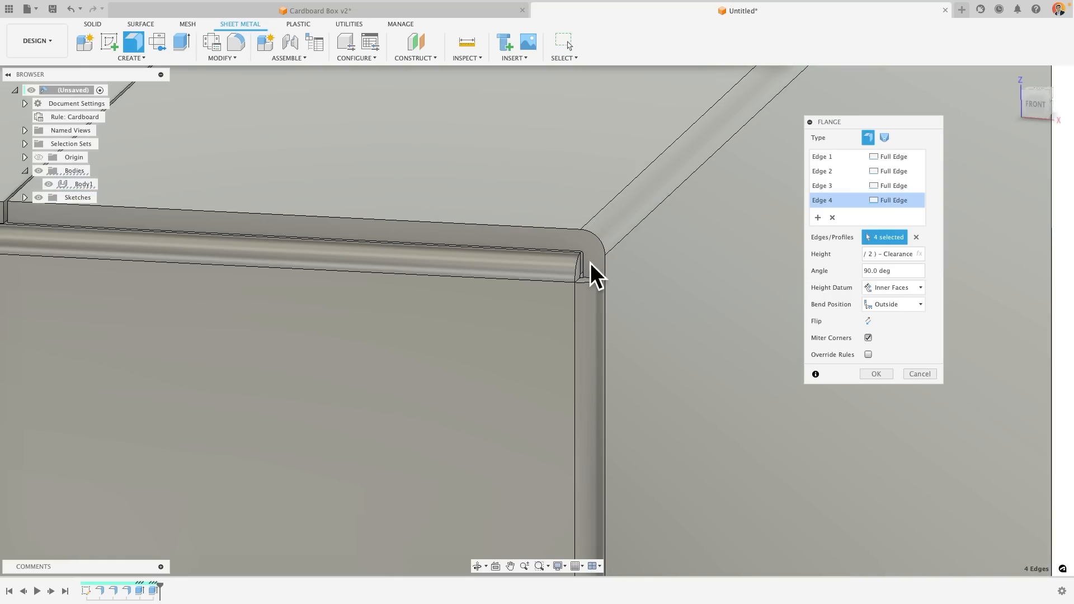
scroll(583, 250, "down", 3)
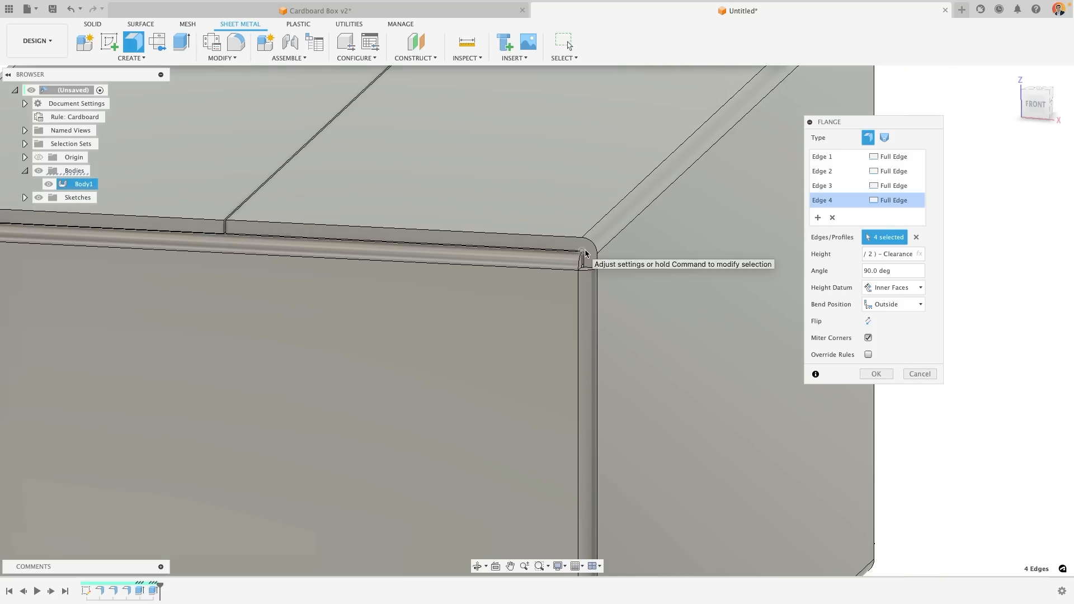
Confirm the four long-wall flaps with the Outside bend position and a 90-degree angle.
left_click(882, 373)
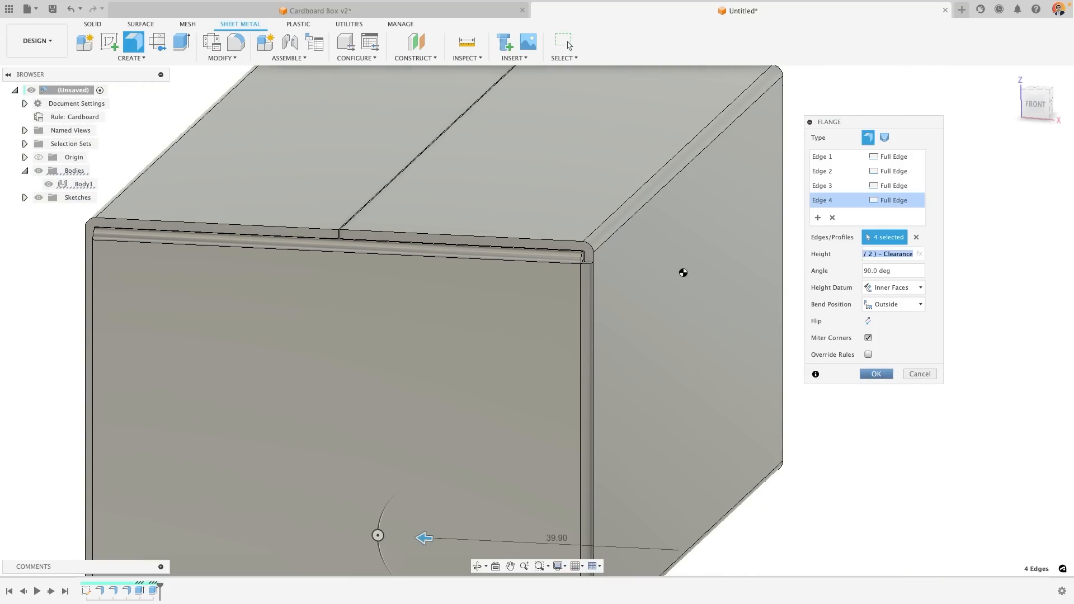
middle_click_drag(681, 271, 905, 333)
scroll(624, 260, "down", 4)
middle_click_drag(624, 260, 515, 333, "shift")
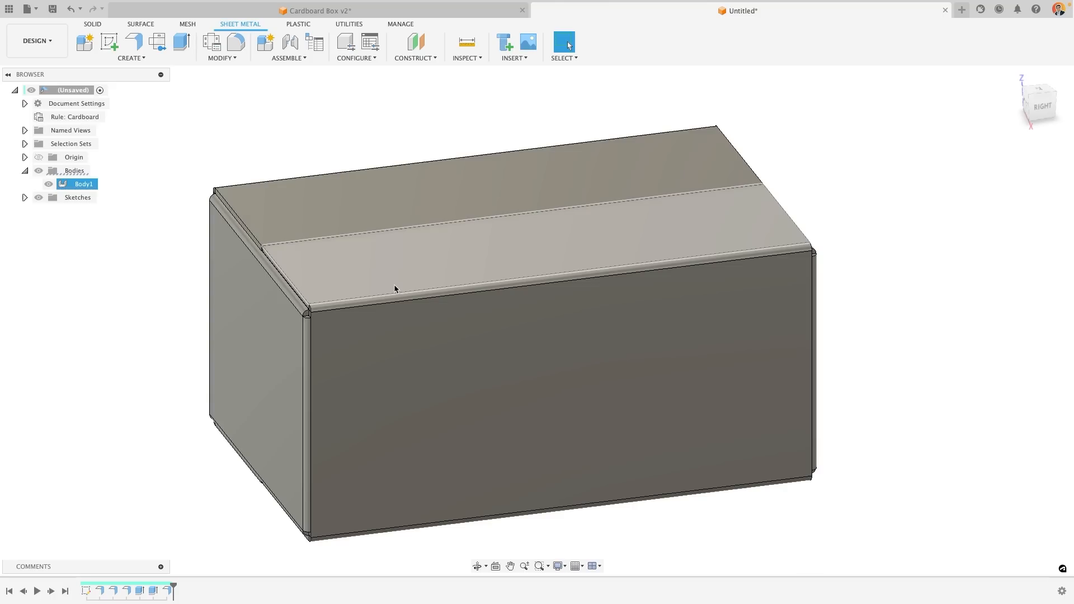
Preview the box unfolded at all bends with a top flap as the stationary entity, and cancel the unfold.
left_click(240, 94)
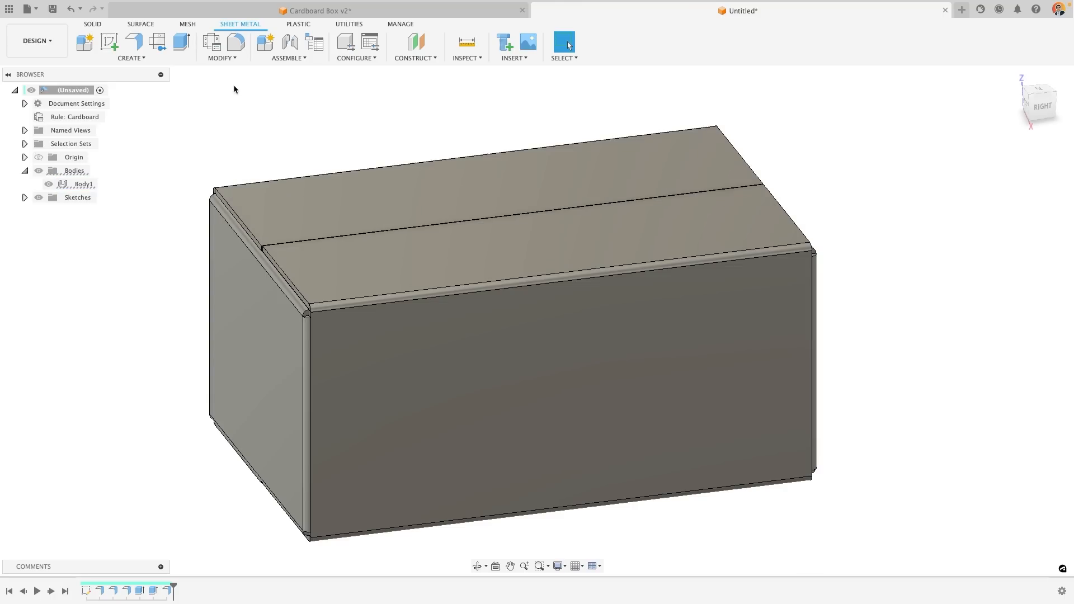
left_click(233, 58)
left_click(252, 73)
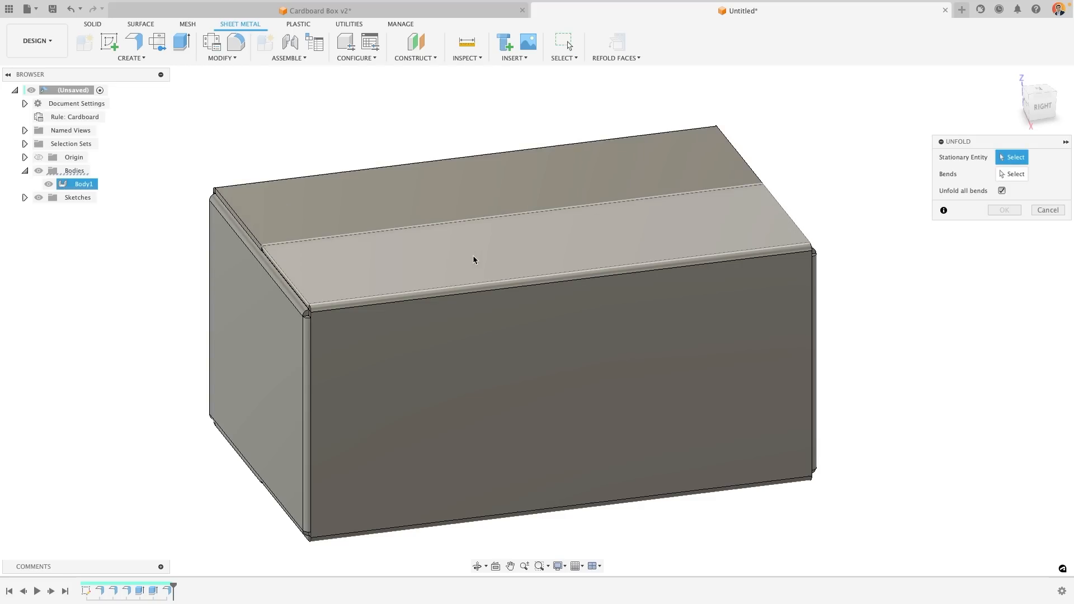
left_click(473, 255)
scroll(703, 232, "down", 1)
middle_click_drag(704, 232, 497, 268)
scroll(496, 268, "down", 1)
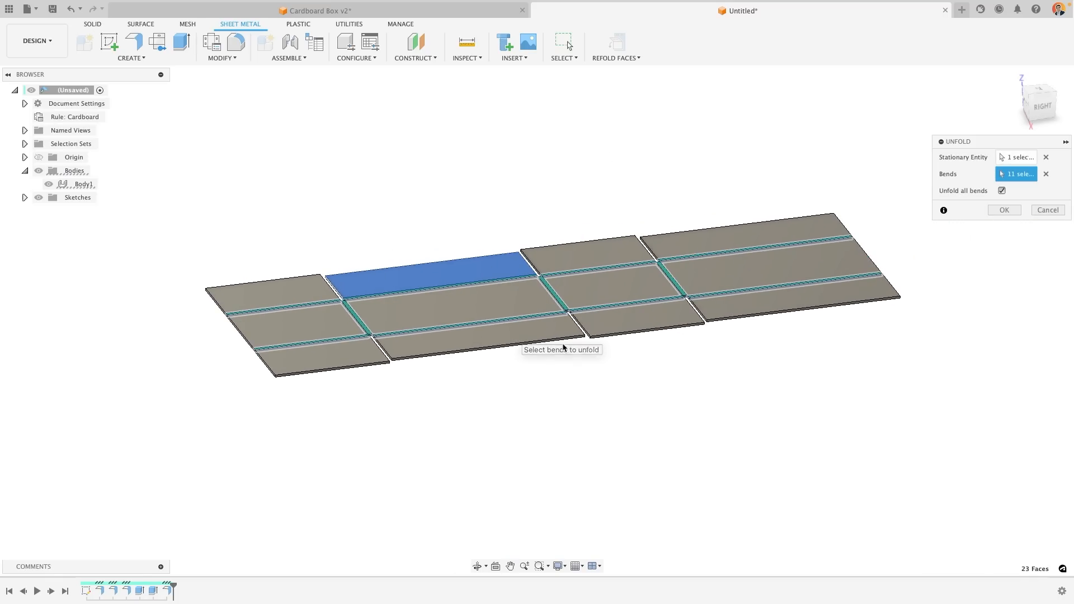
left_click(1045, 211)
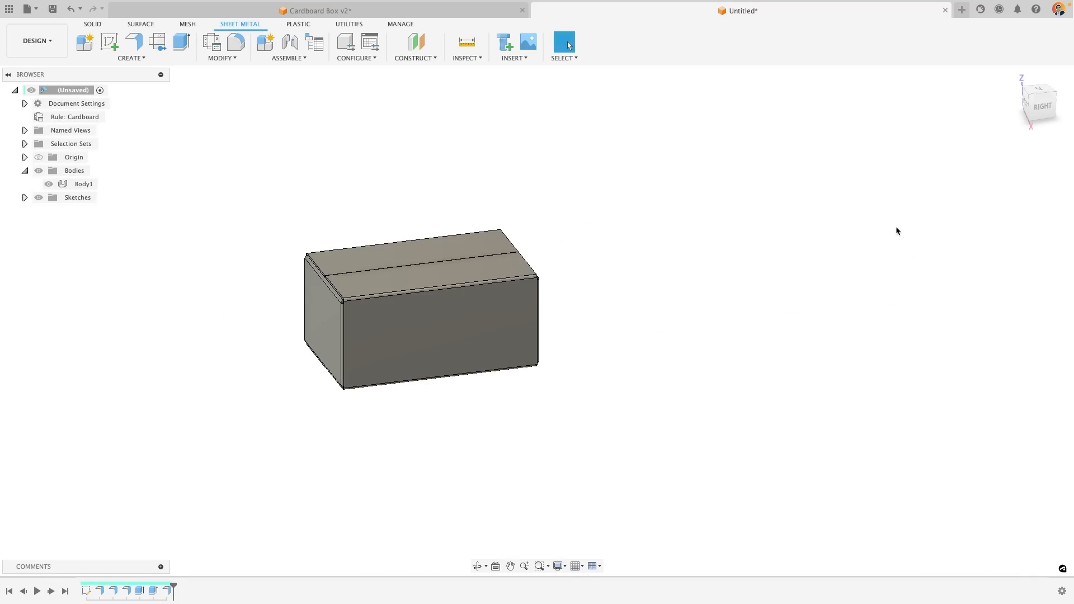
Examine the open vertical corner of the box where the long and short walls meet without a bend.
left_click(475, 297)
scroll(439, 311, "up", 1)
middle_click_drag(438, 312, 581, 328)
scroll(565, 320, "up", 2)
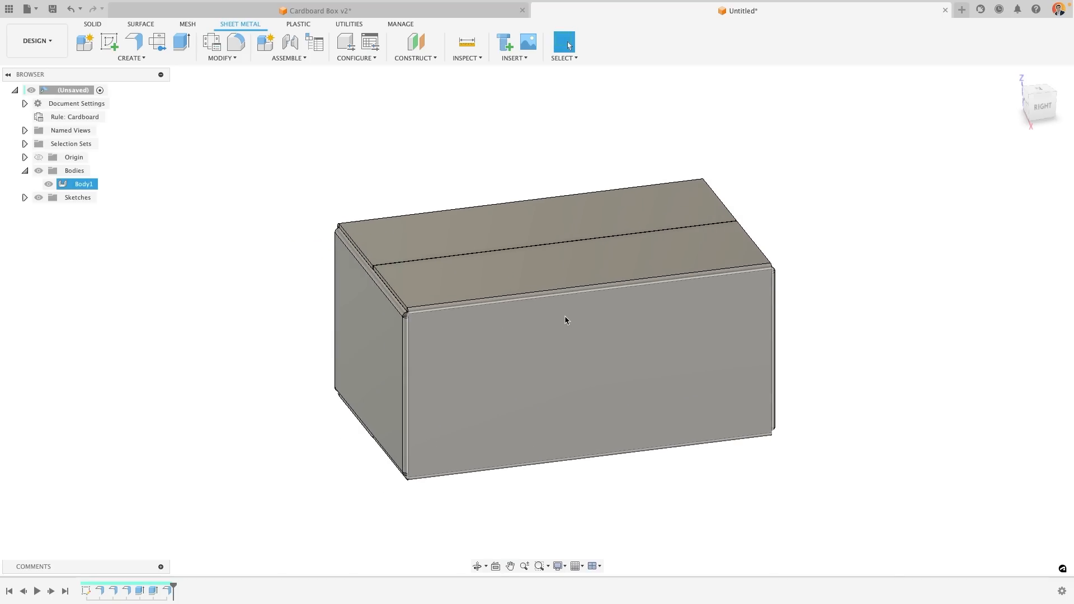
scroll(565, 320, "up", 2)
key("Escape")
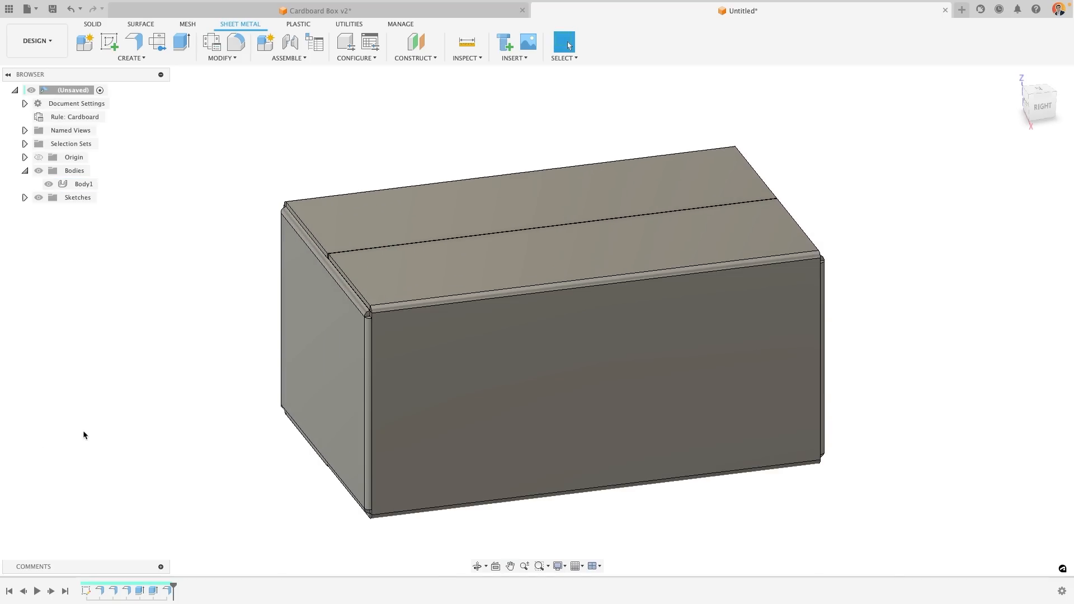
middle_click_drag(371, 336, 495, 340, "shift")
scroll(639, 370, "up", 5)
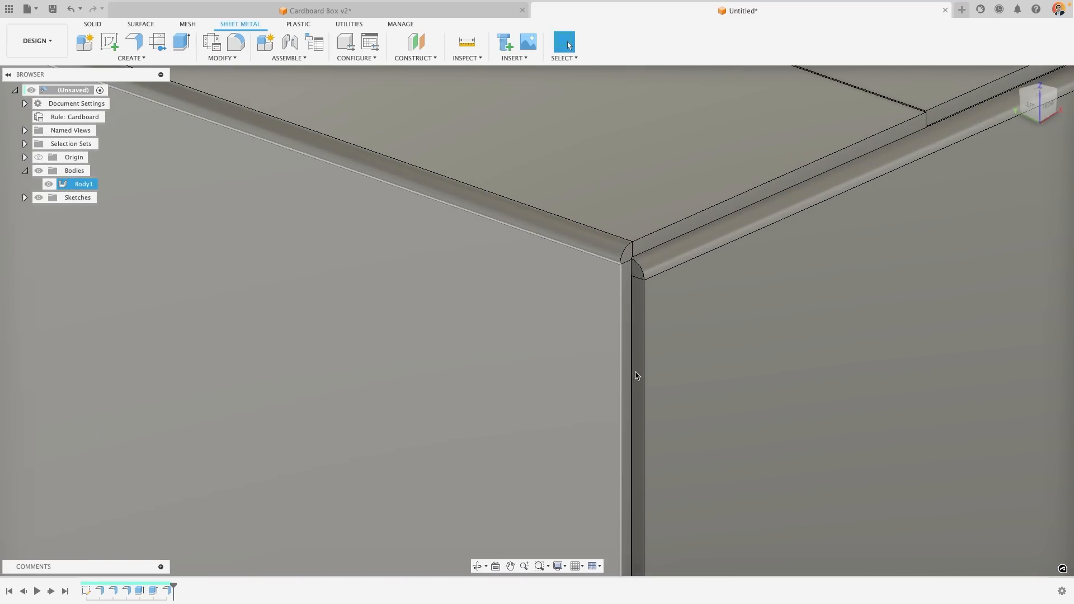
Inspect the full height of the box's open vertical corner from both the long-wall and short-wall sides.
middle_click_drag(638, 372, 595, 267)
scroll(599, 304, "down", 3)
scroll(599, 306, "down", 2)
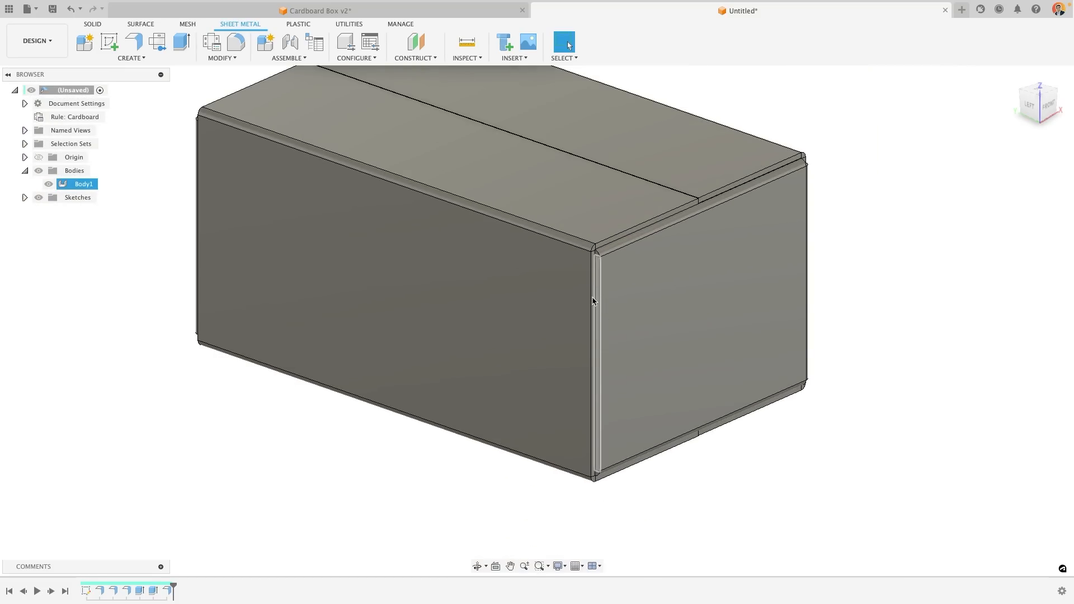
scroll(593, 301, "up", 3)
middle_click_drag(593, 301, 578, 305, "shift")
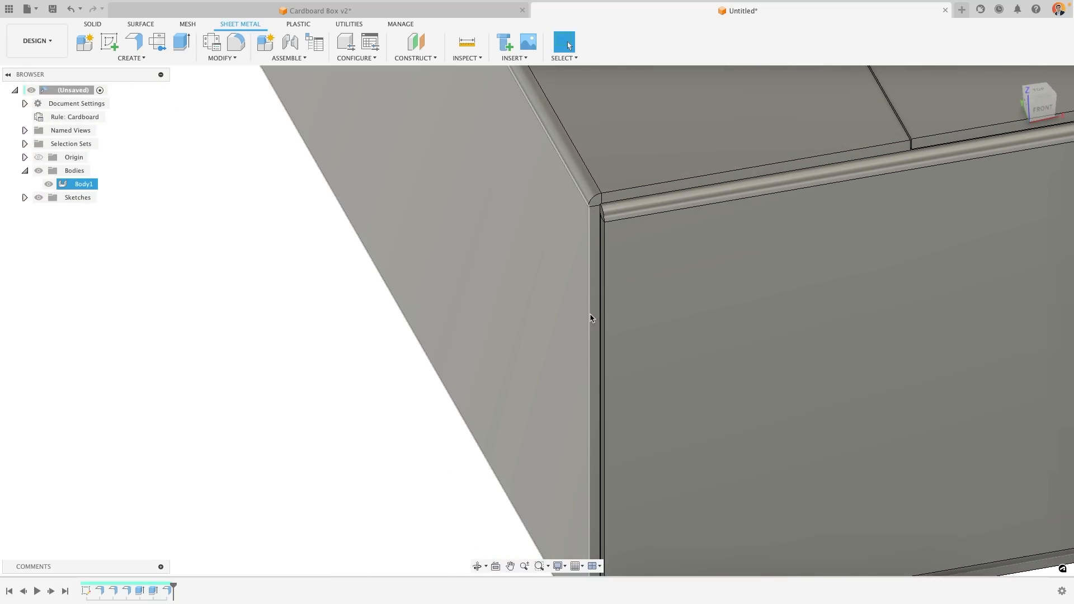
scroll(656, 323, "down", 4)
middle_click_drag(675, 324, 557, 321, "shift")
middle_click_drag(635, 315, 710, 361)
middle_click_drag(682, 358, 762, 348, "shift")
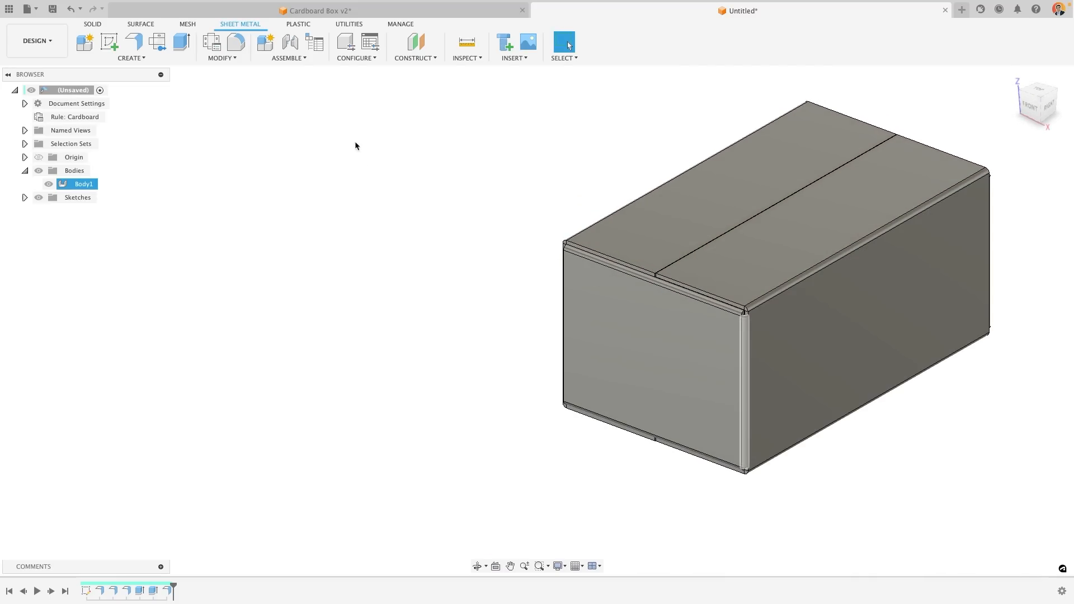
Create a section analysis parallel to the long side wall at a distance of -50 mm to expose the box interior.
left_click(462, 57)
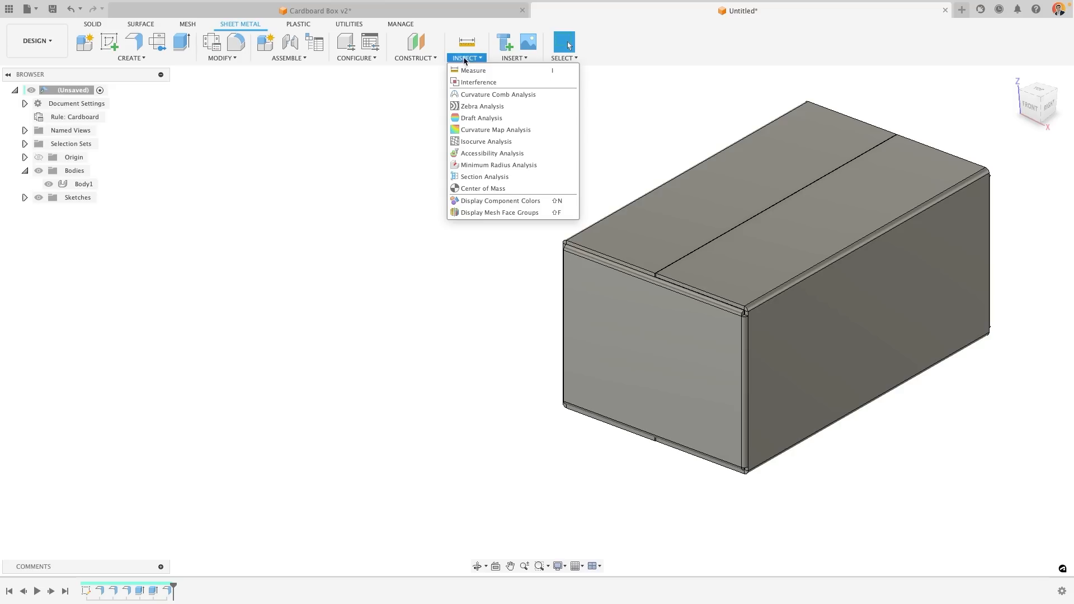
left_click(499, 176)
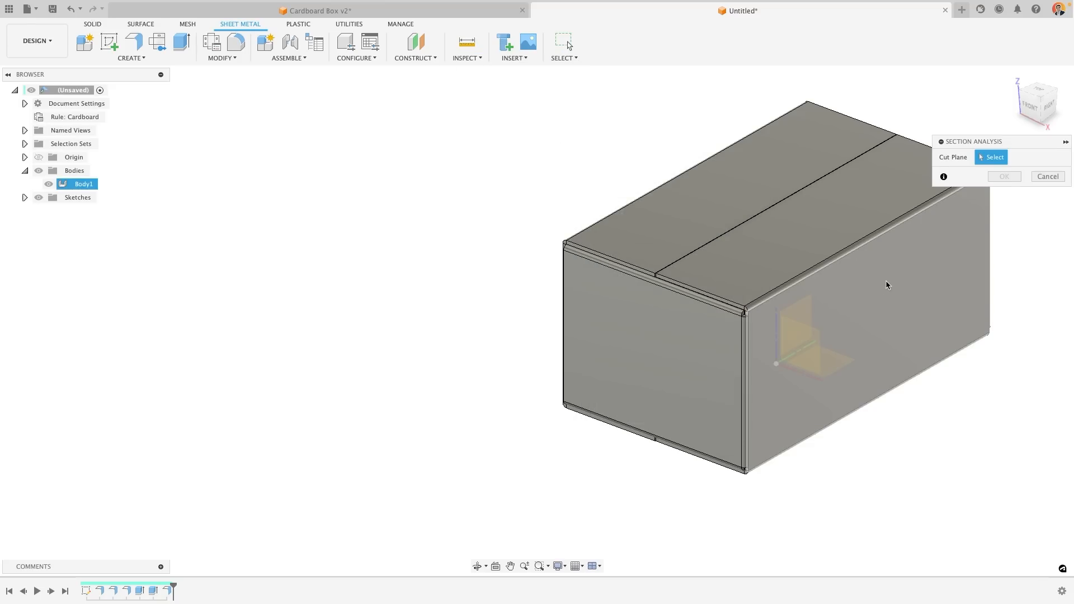
left_click(886, 284)
left_click_drag(887, 286, 802, 259)
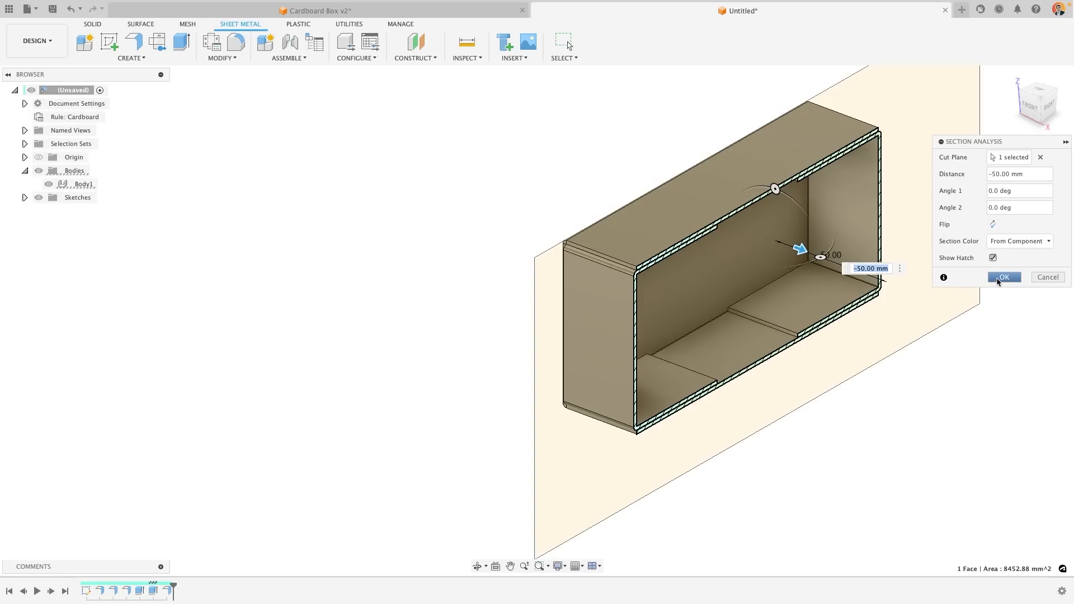
left_click(999, 281)
Start a flange on the short wall's inner vertical edge at the open corner, extending along the long wall with a height of 19.5 mm.
middle_click_drag(836, 325, 611, 317, "shift")
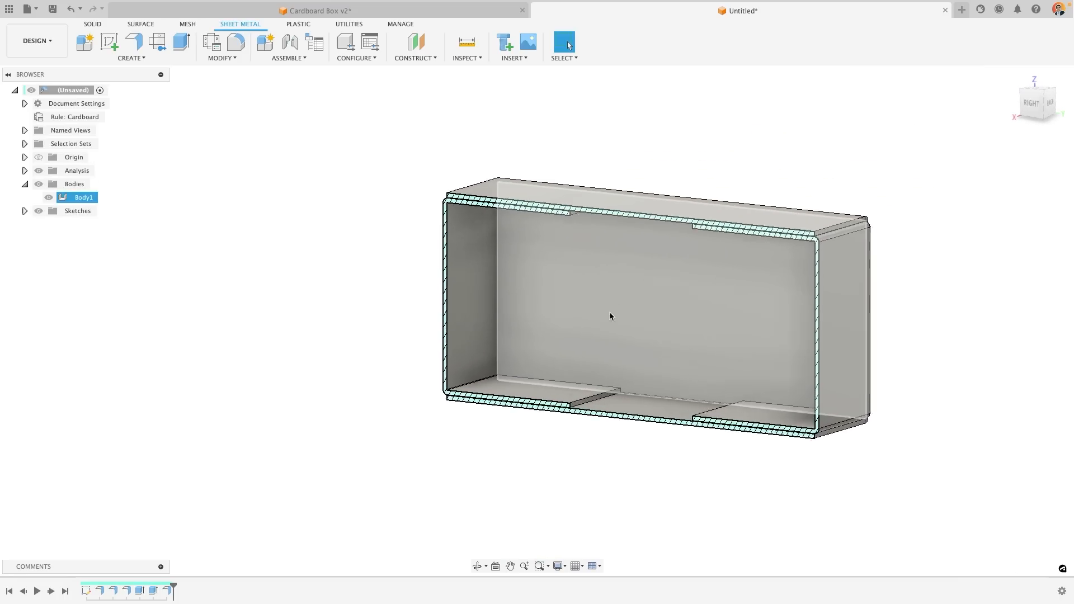
scroll(610, 317, "up", 3)
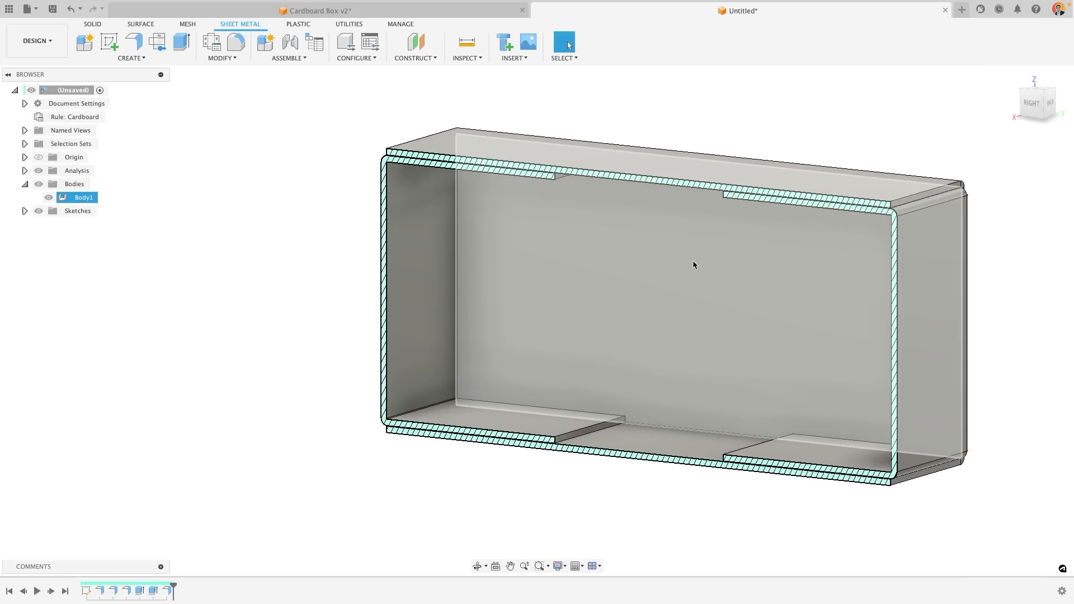
scroll(533, 386, "up", 2)
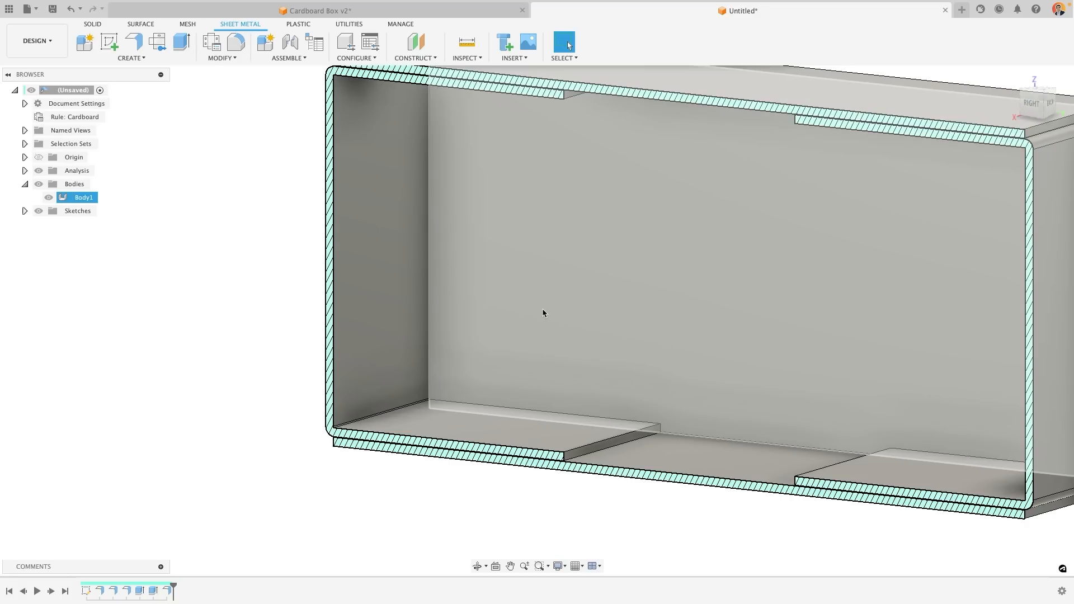
scroll(543, 314, "down", 3)
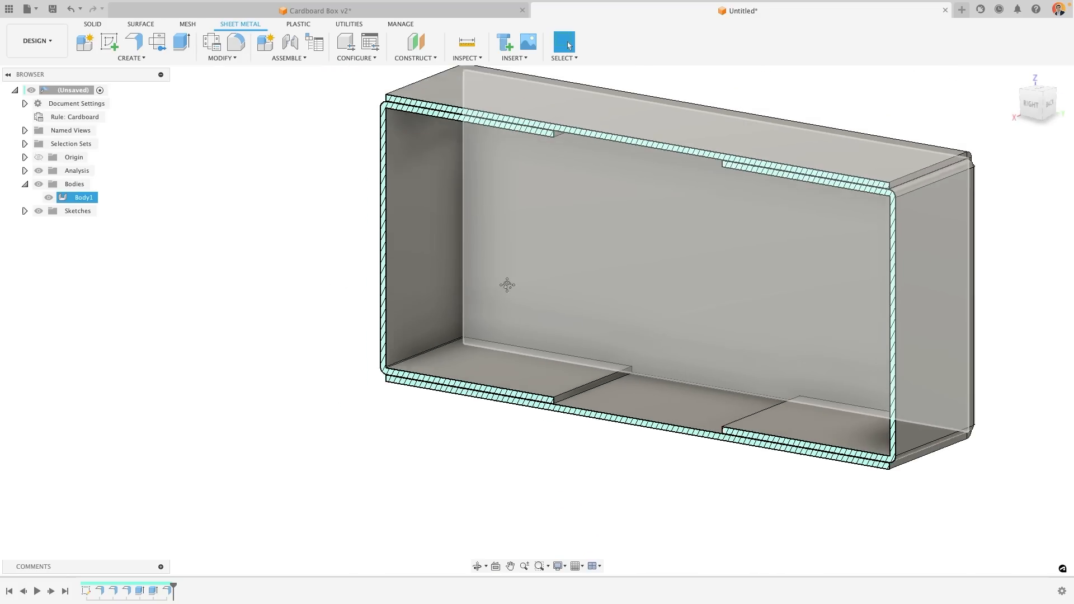
middle_click_drag(507, 285, 480, 368)
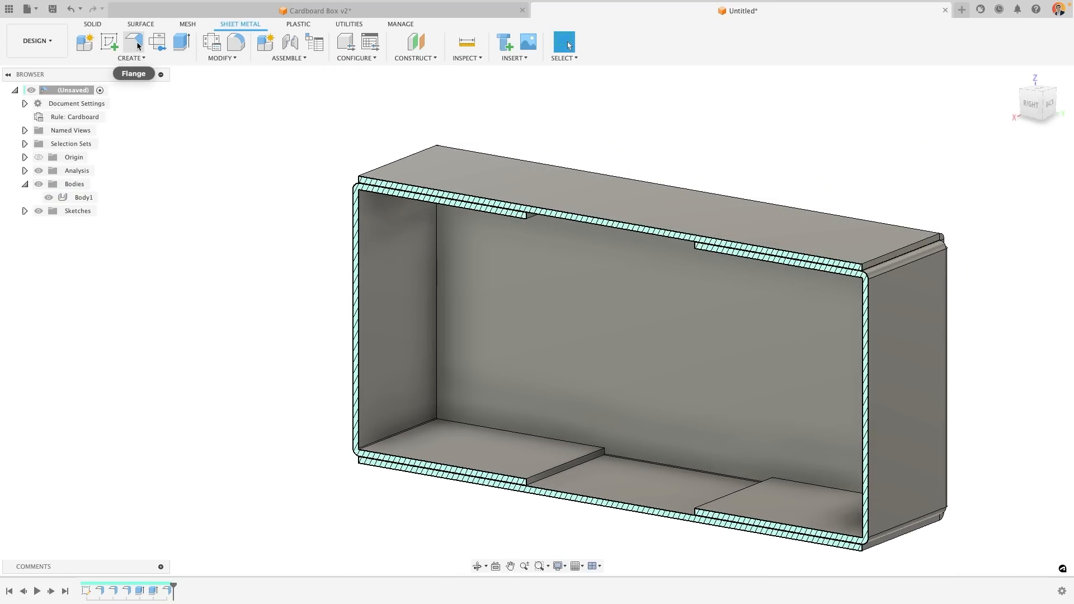
left_click(137, 45)
scroll(436, 328, "up", 4)
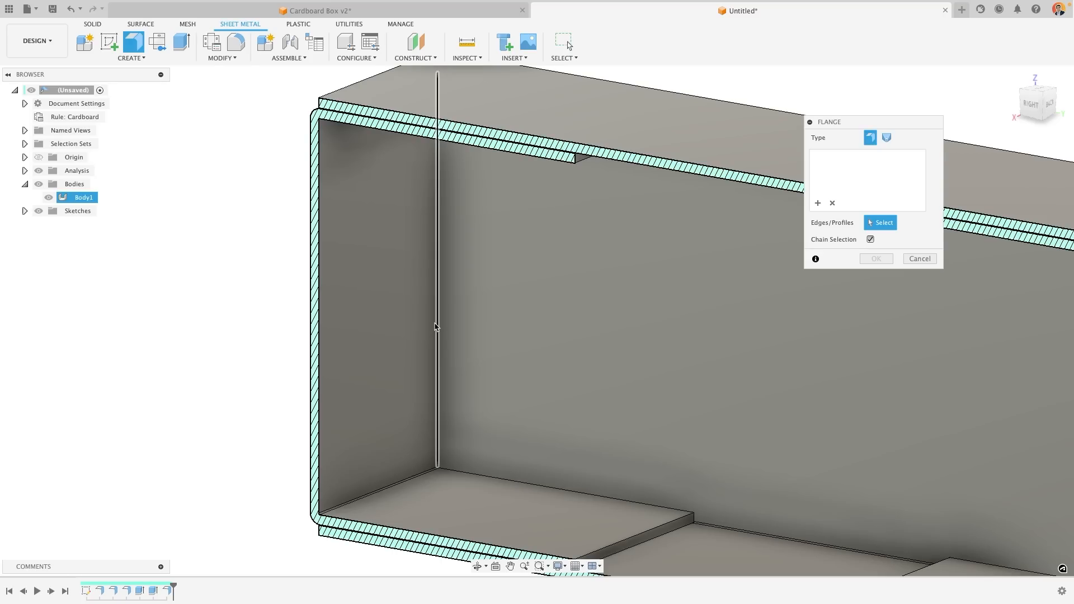
scroll(437, 329, "up", 4)
left_click(440, 336)
left_click_drag(451, 184, 695, 304)
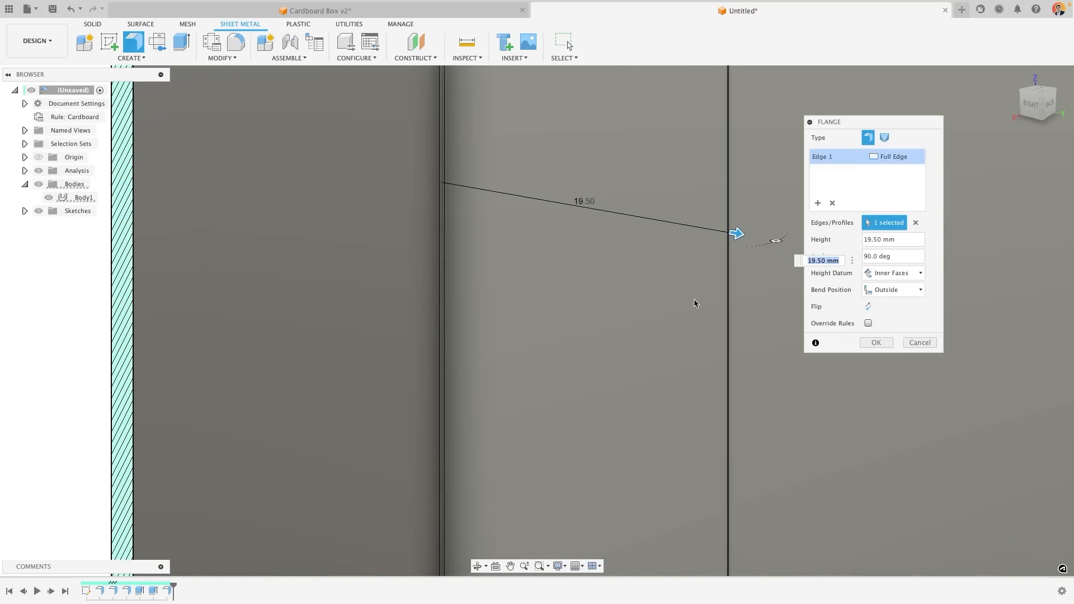
Set the corner flange's bend position to Inside and reduce its height to 13 mm.
scroll(695, 303, "down", 5)
mouse_move(611, 307)
middle_mouse_down("shift")
mouse_move(697, 346)
mouse_move(576, 331)
middle_mouse_up("shift")
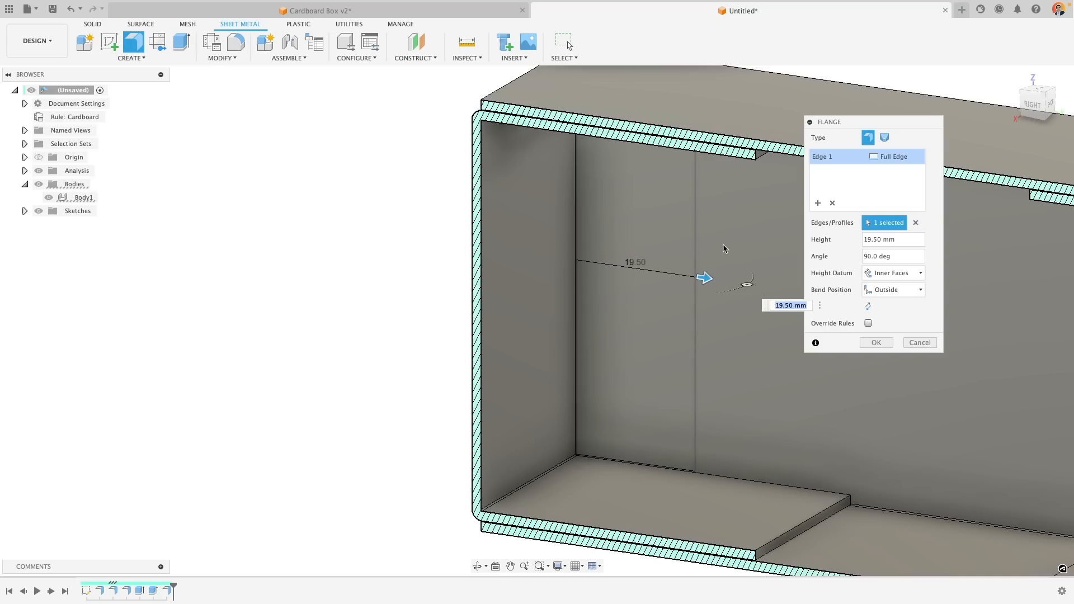
scroll(727, 285, "up", 5)
scroll(738, 280, "down", 3)
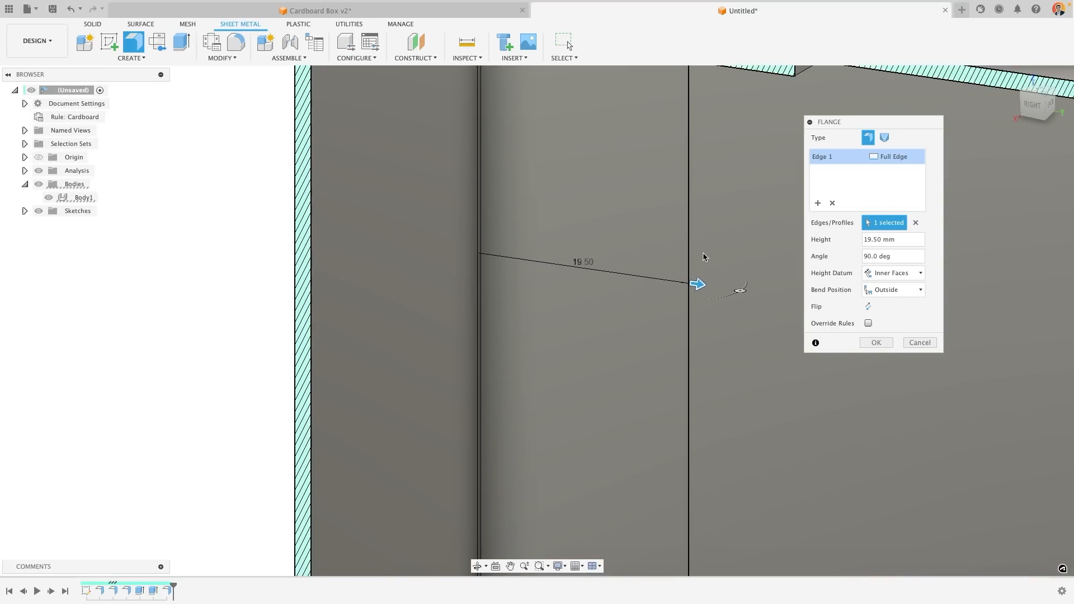
left_click(894, 290)
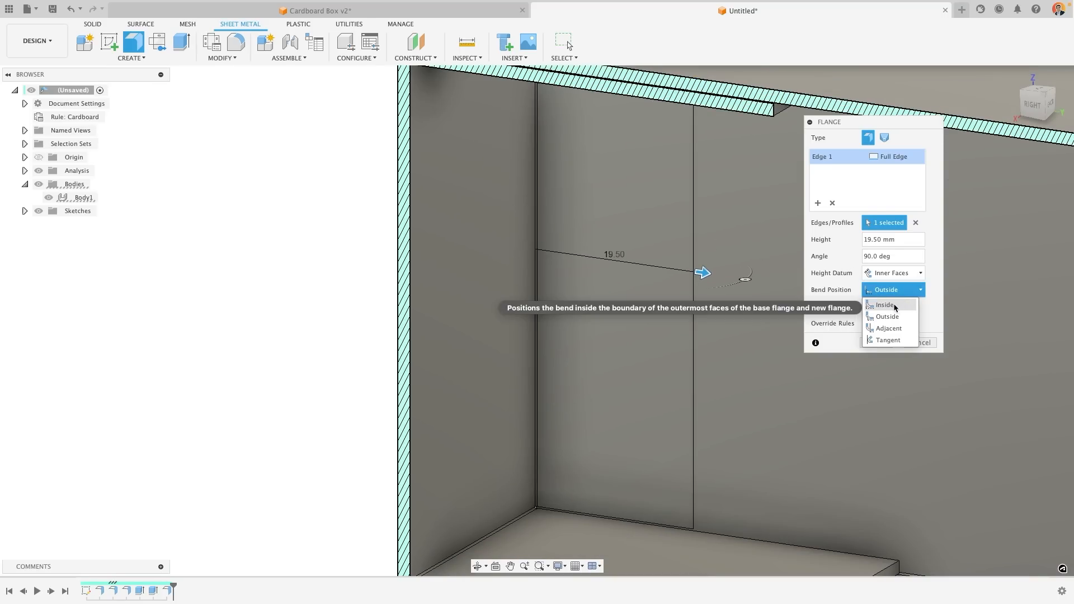
left_click(895, 306)
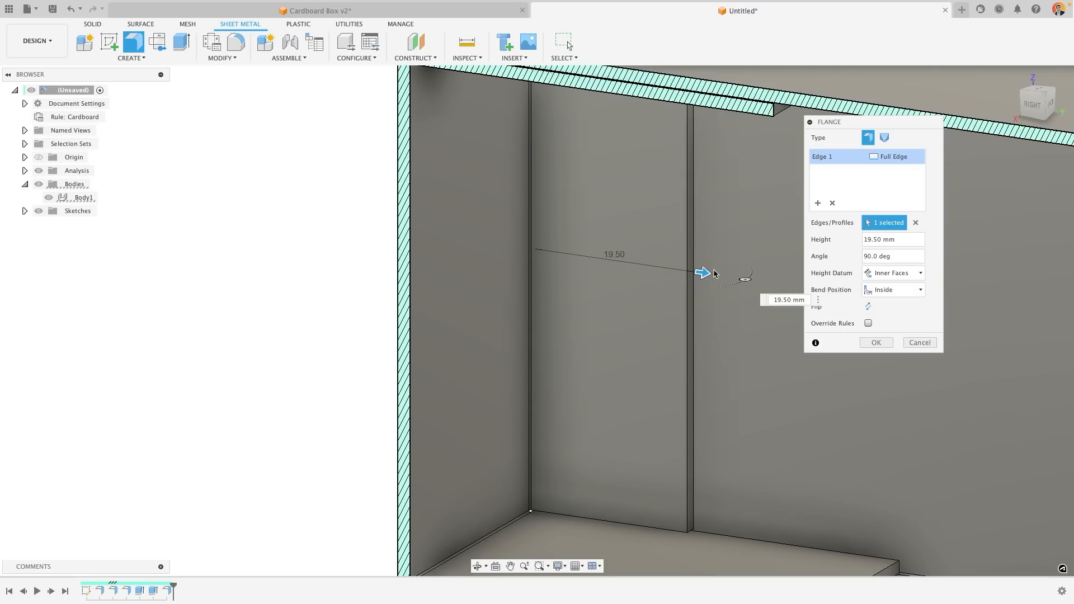
scroll(715, 322, "down", 5)
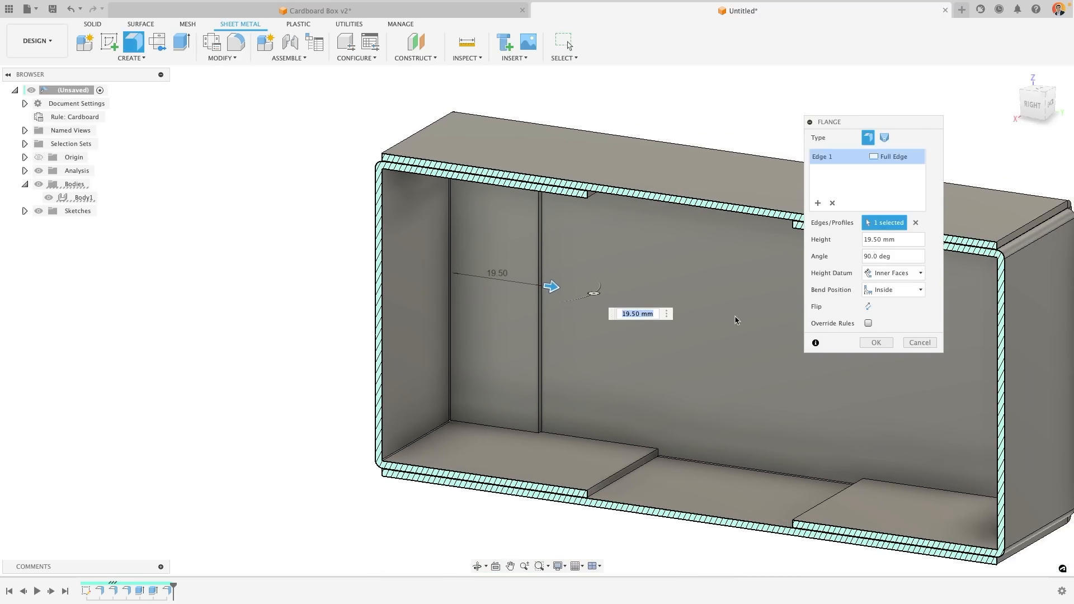
left_click_drag(551, 286, 521, 284)
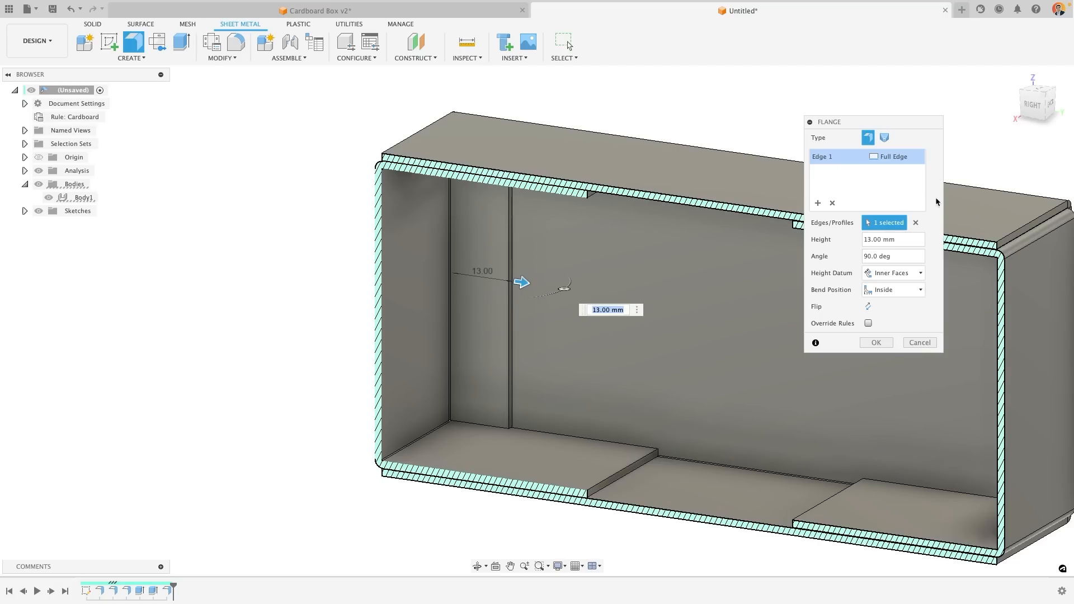
Try a Symmetric extent for the corner flange with a distance of 7 mm.
left_click(900, 158)
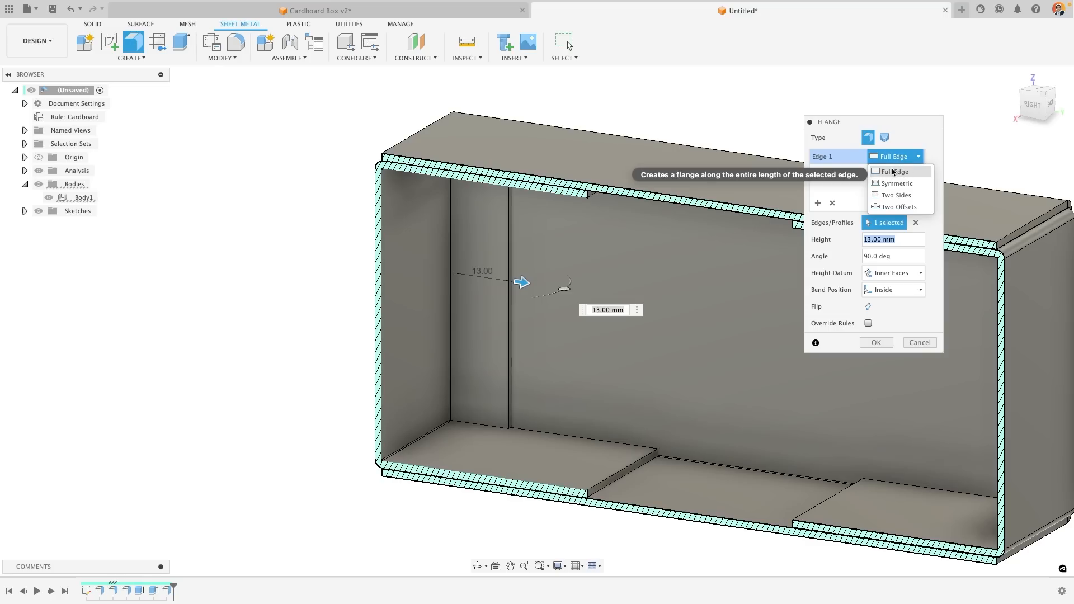
left_click(907, 184)
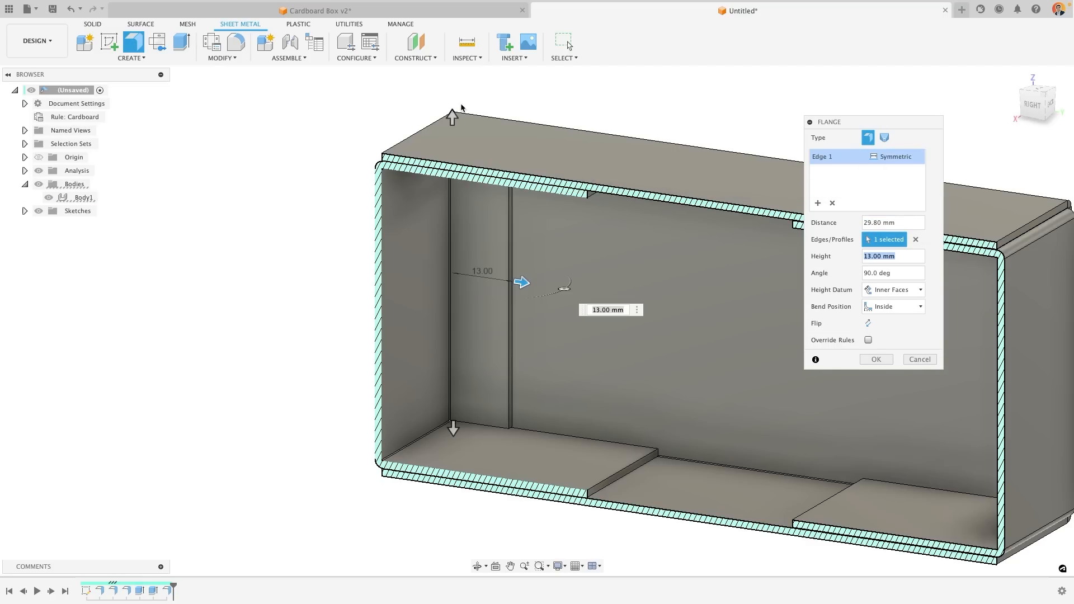
left_click_drag(446, 139, 452, 229)
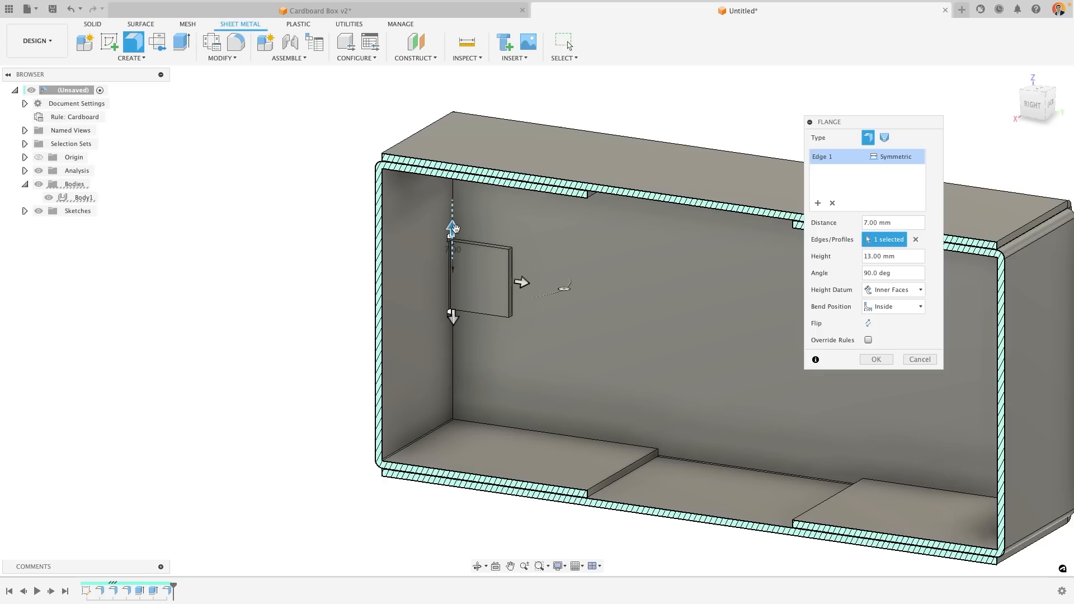
Try a Two Sides extent for the corner flange with a first distance of -20 mm.
left_click(895, 157)
left_click(896, 195)
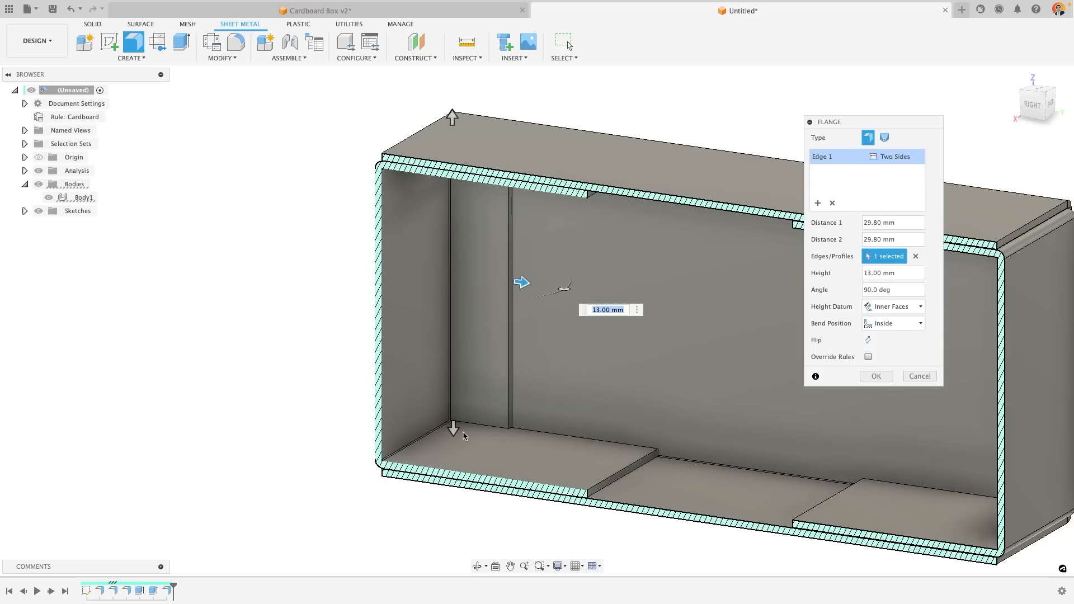
left_click_drag(460, 435, 471, 170)
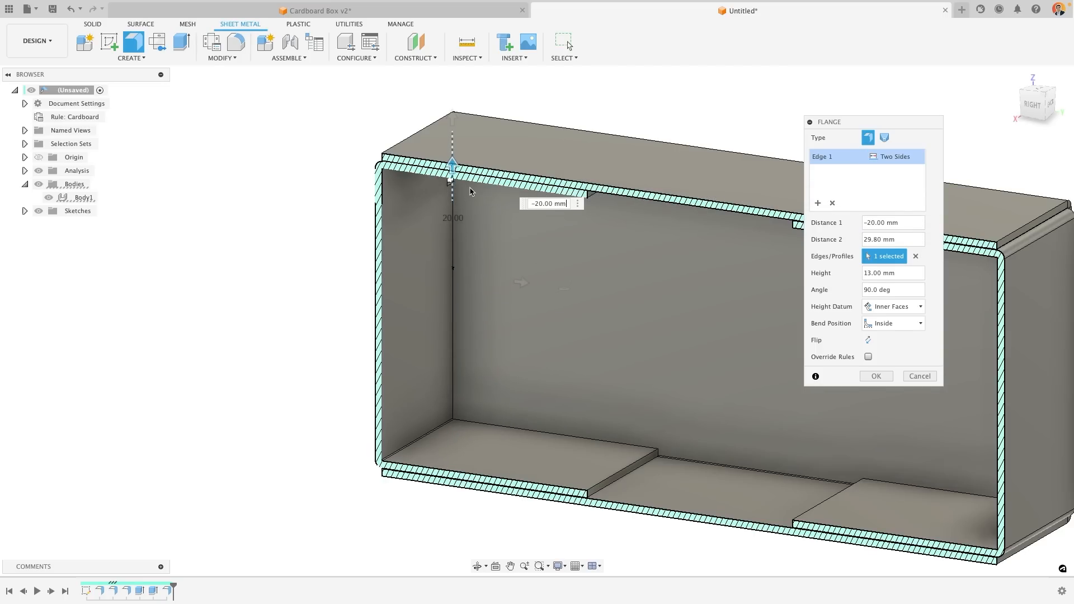
middle_click_drag(560, 335, 520, 299, "shift")
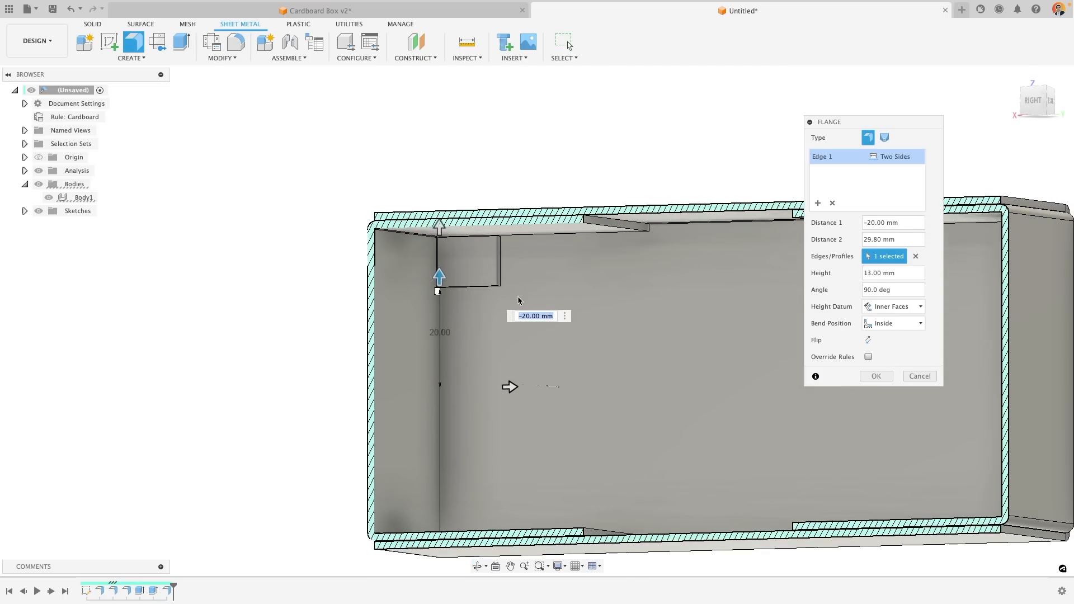
left_click(139, 58)
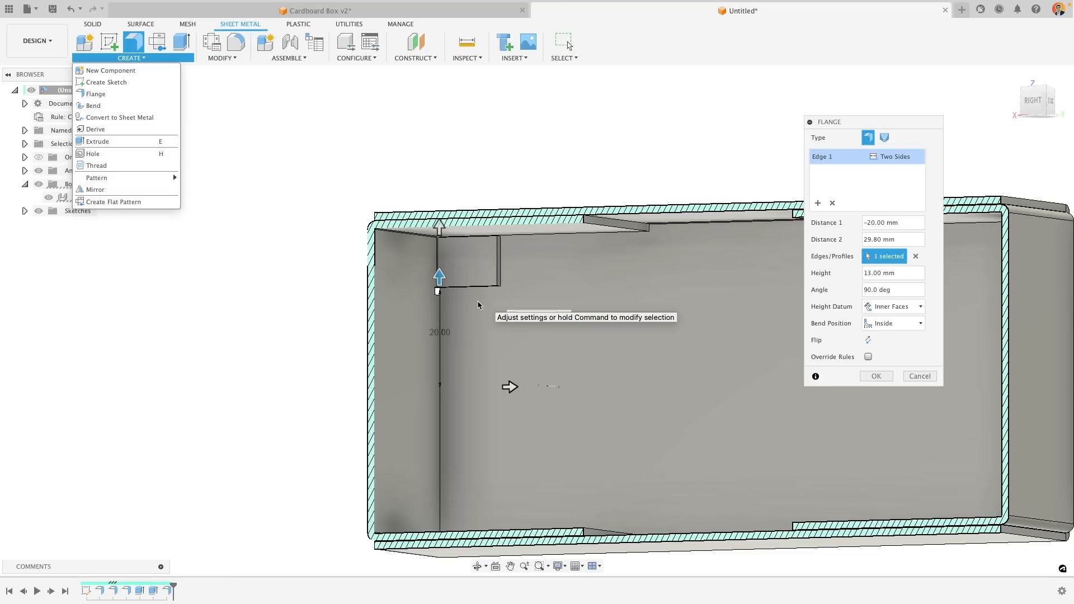
Return the corner flange to the Full Edge extent and set its height to 9 mm.
left_click(914, 159)
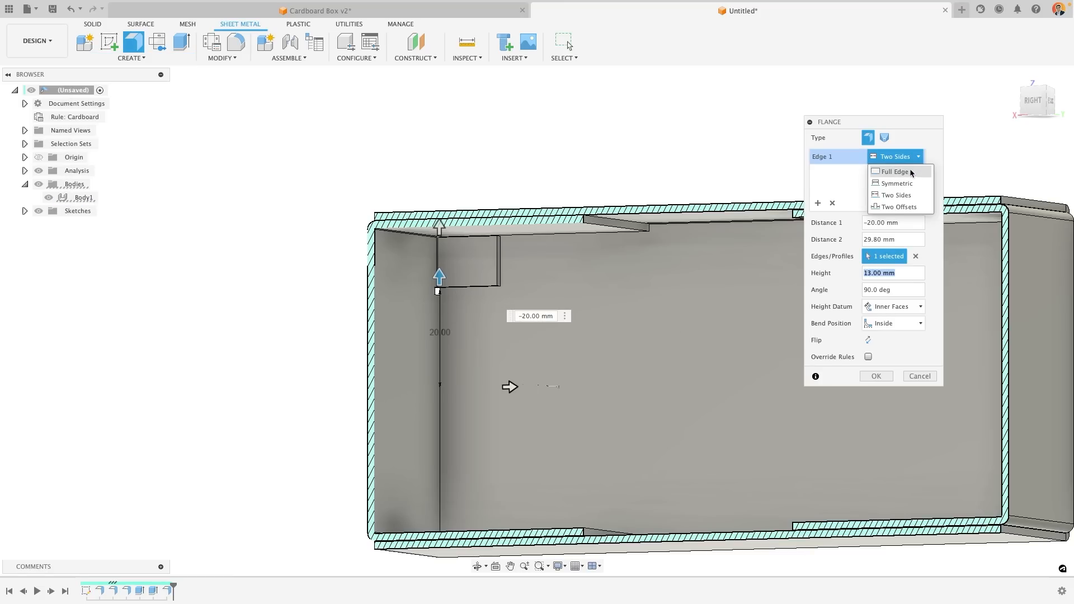
left_click(912, 173)
left_click_drag(513, 389, 492, 386)
Turn on Override Rules for the corner flange and review the Bend and 2 Bend Corner override settings.
middle_click_drag(485, 341, 660, 343, "shift")
scroll(721, 346, "up", 6)
left_click(878, 345)
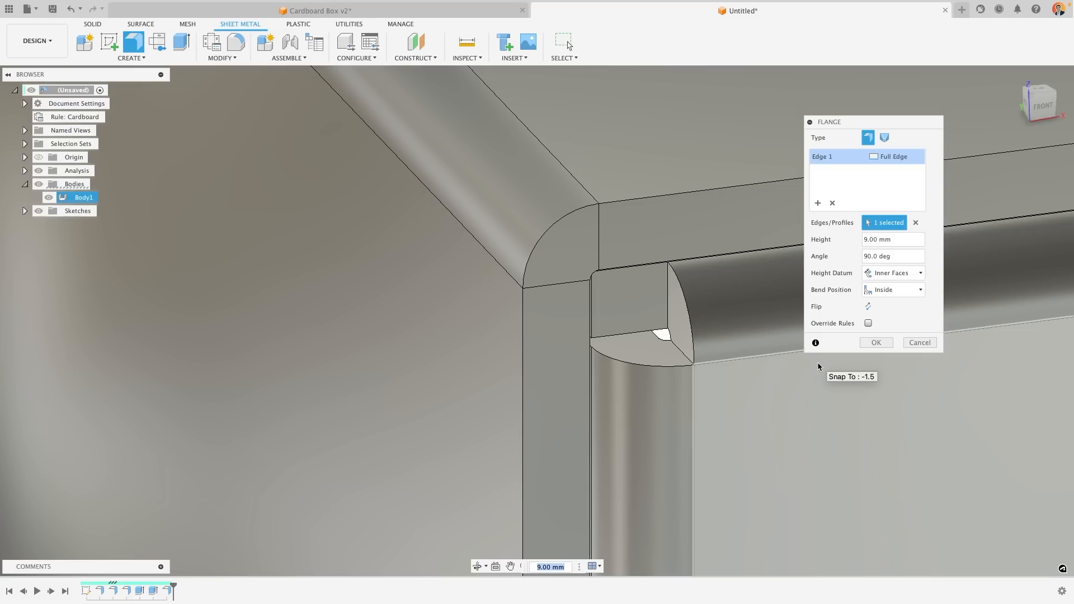
left_click(868, 323)
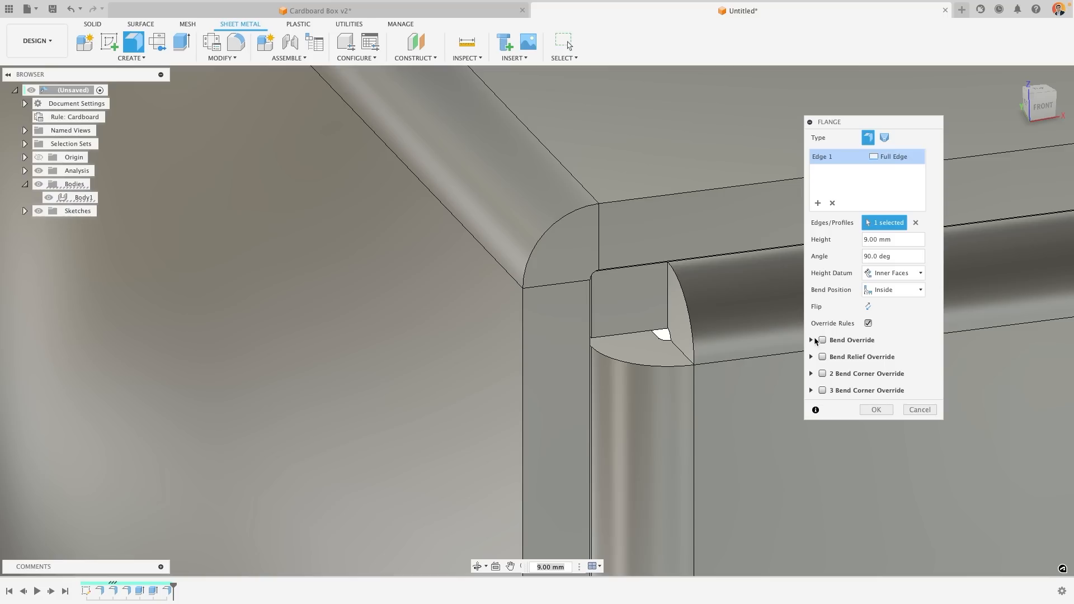
left_click(811, 340)
left_click(812, 340)
left_click(812, 373)
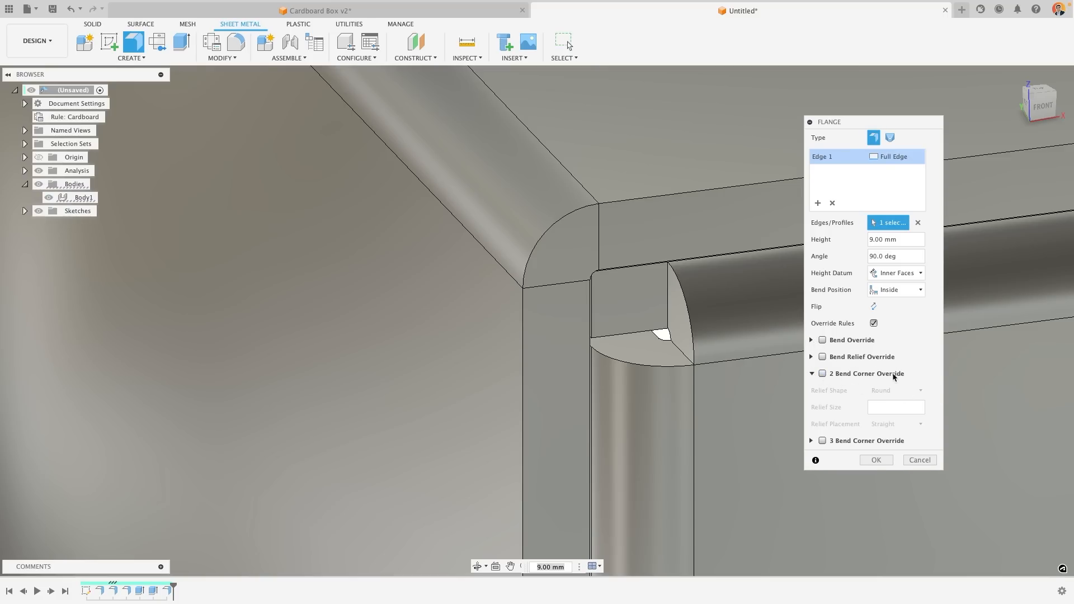
left_click(812, 374)
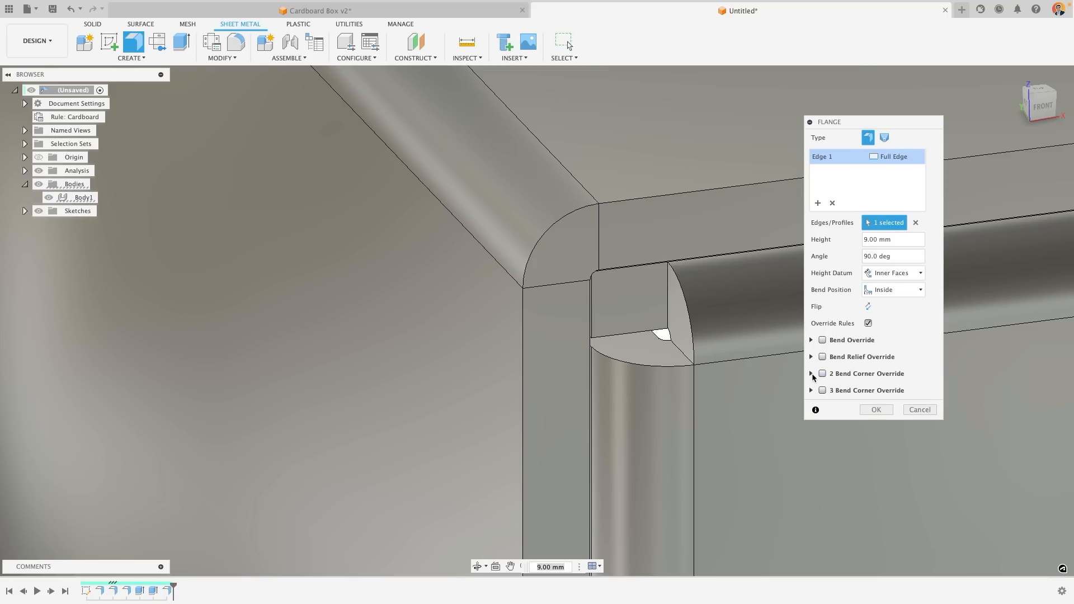
Check the flange inside the sectioned box and confirm it with a 9 mm height and the Inside bend position.
scroll(743, 355, "down", 5)
scroll(661, 363, "down", 3)
middle_click_drag(661, 362, 603, 157)
scroll(618, 369, "down", 2)
middle_click_drag(628, 317, 620, 208)
middle_click_drag(641, 393, 522, 390, "shift")
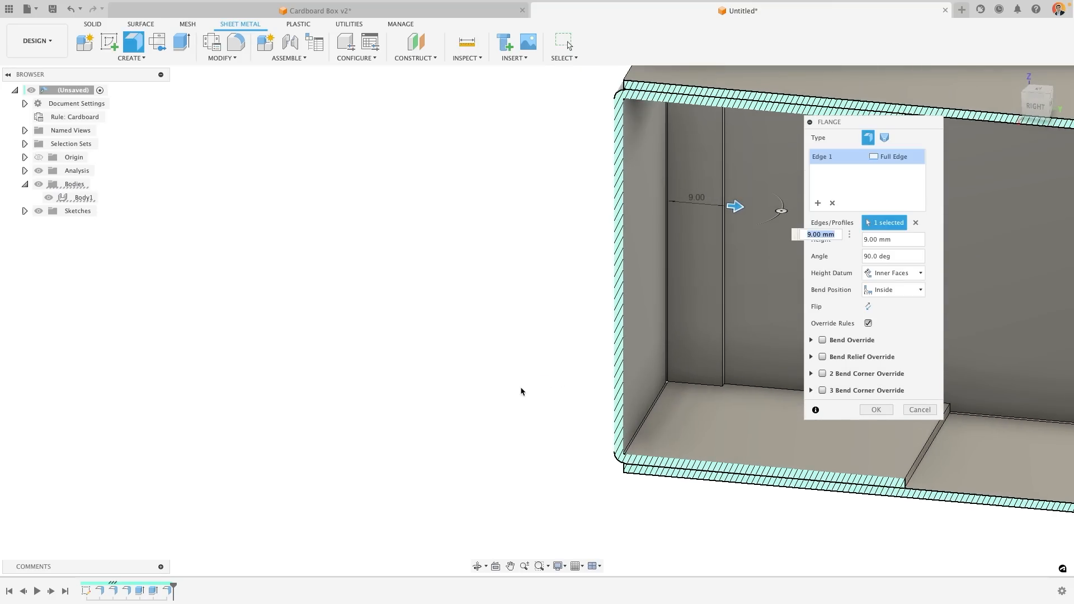
middle_click_drag(665, 331, 446, 374)
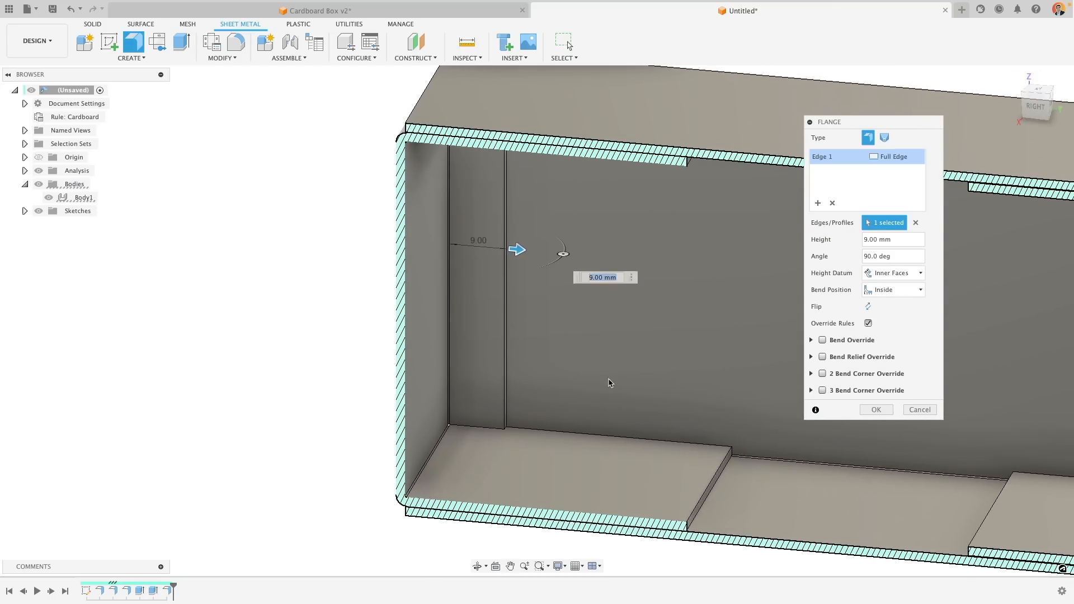
scroll(609, 378, "down", 3)
middle_click_drag(610, 375, 530, 363)
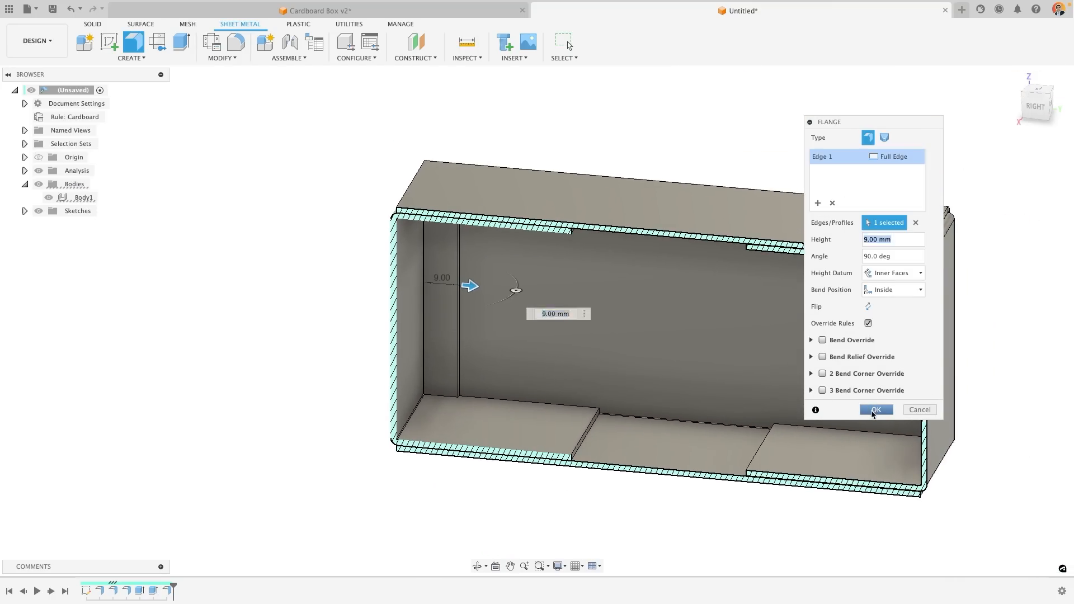
left_click(876, 410)
scroll(446, 274, "up", 5)
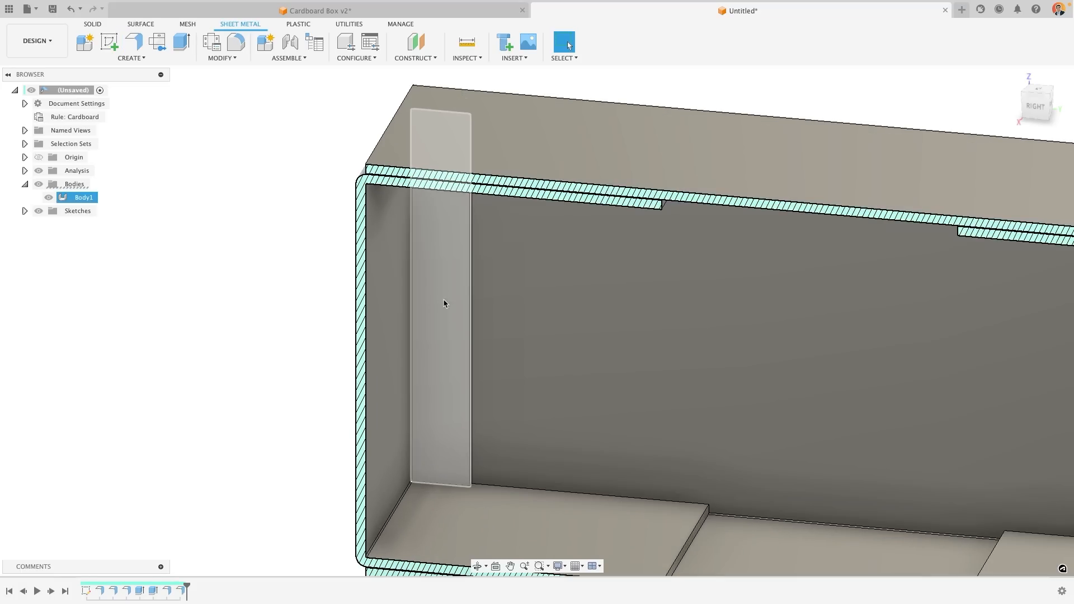
Hide the section analysis and inspect the box's outer corner where the glue tab bends inward.
scroll(560, 334, "down", 3)
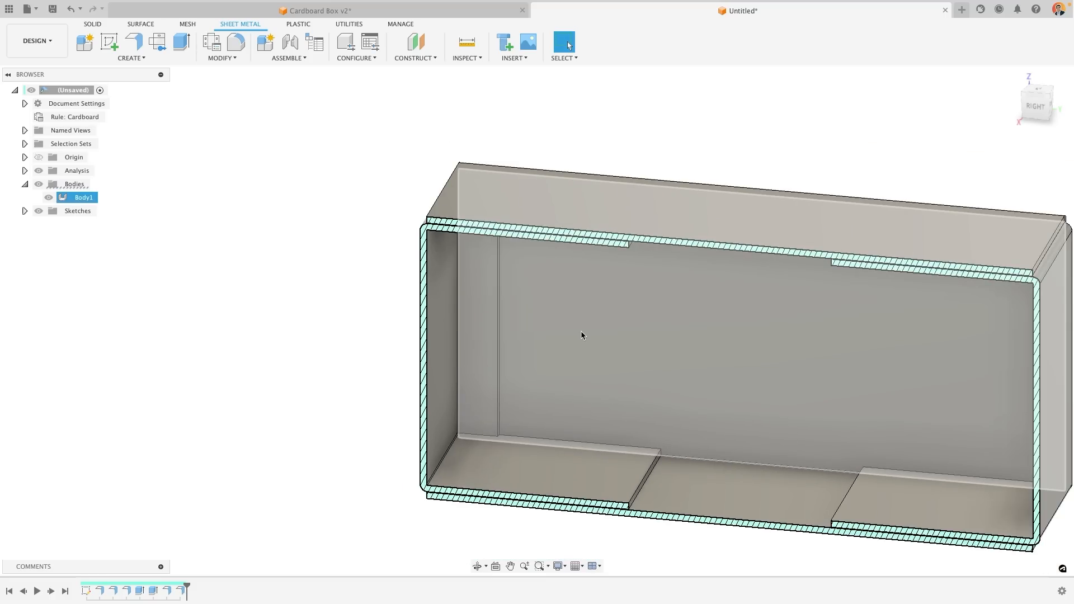
middle_click_drag(581, 333, 463, 326)
key("Escape")
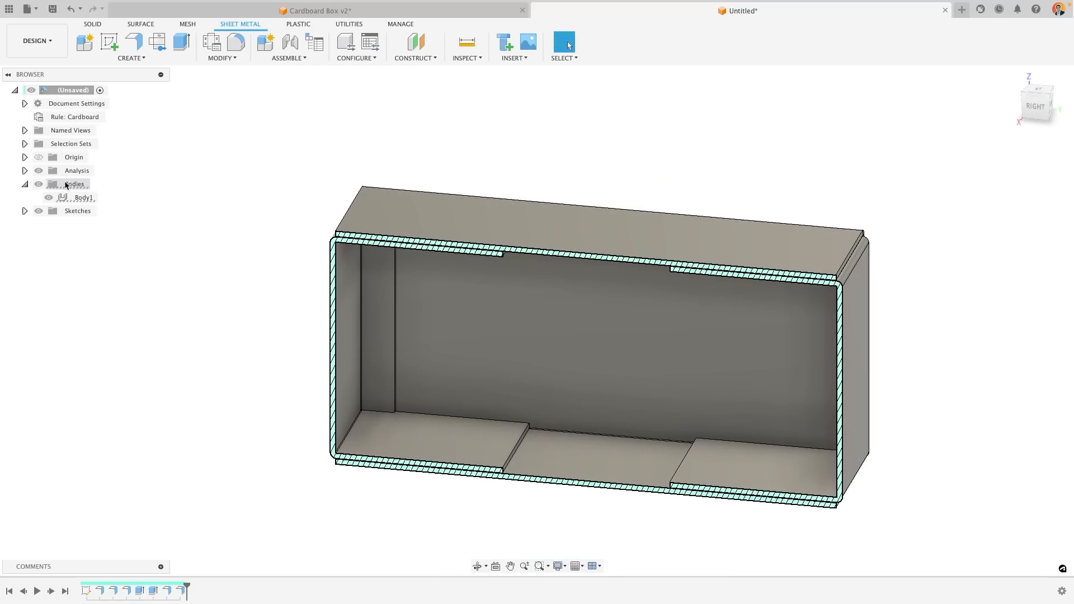
left_click(38, 170)
left_click(84, 198)
middle_click_drag(333, 304, 626, 387, "shift")
scroll(621, 380, "up", 6)
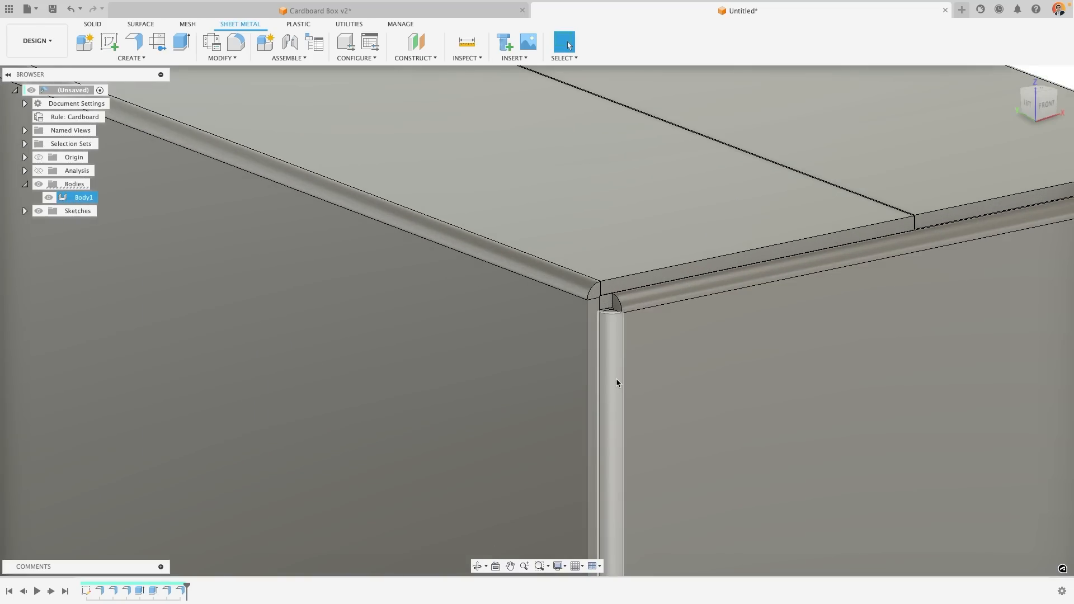
scroll(640, 404, "down", 6)
middle_click_drag(640, 404, 601, 367, "shift")
scroll(601, 367, "down", 3)
middle_click_drag(498, 395, 568, 352, "shift")
key("Escape")
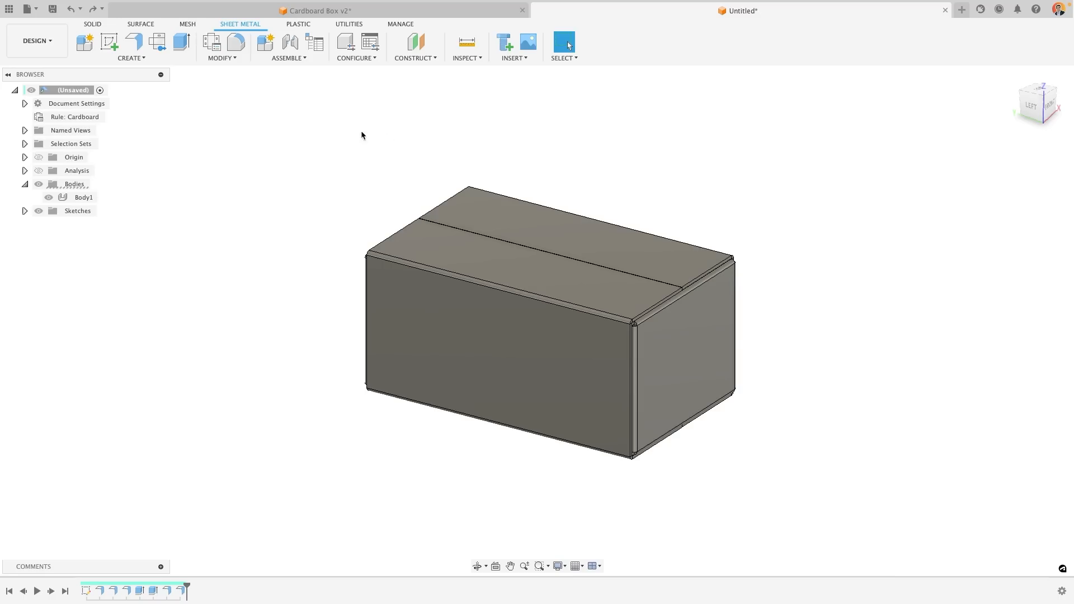
Unfold all bends of the box, keeping the front top flap's outer face stationary, and view the flattened layout.
left_click(226, 59)
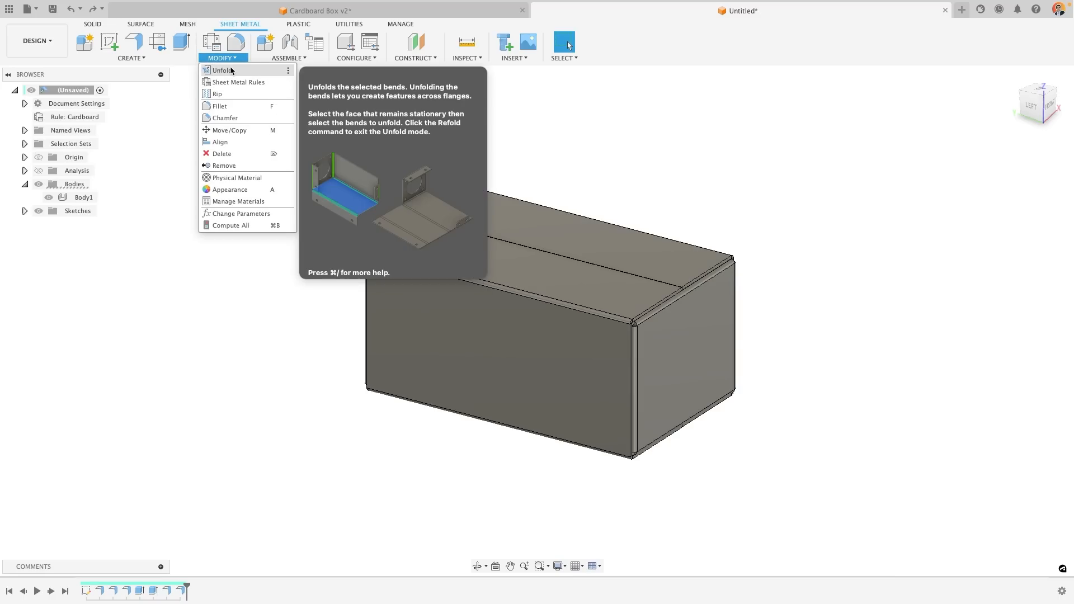
left_click(232, 70)
left_click(512, 276)
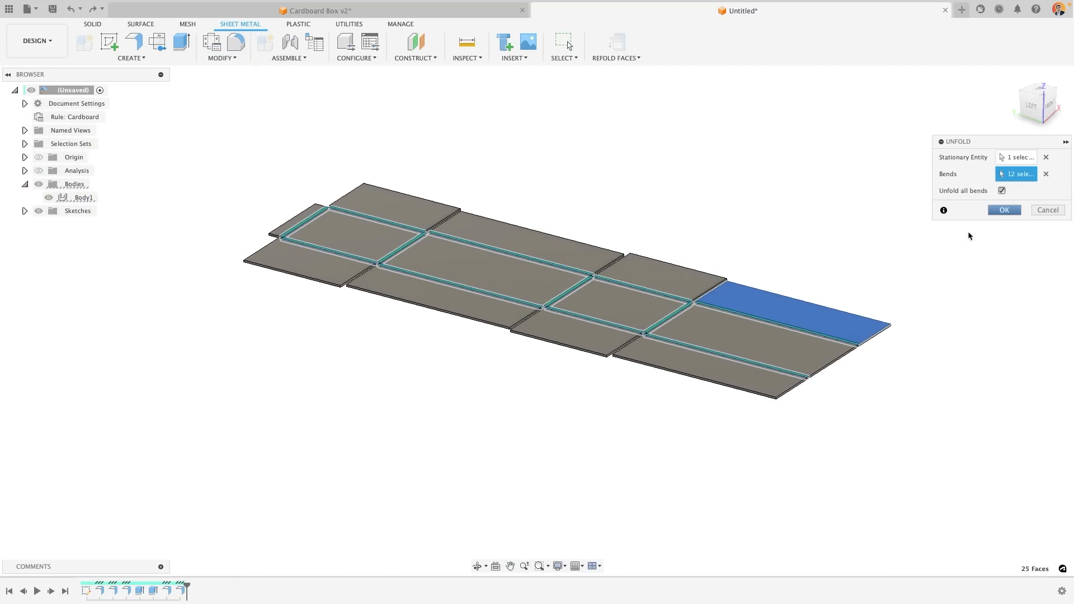
left_click(1004, 210)
middle_click_drag(512, 309, 537, 338, "shift")
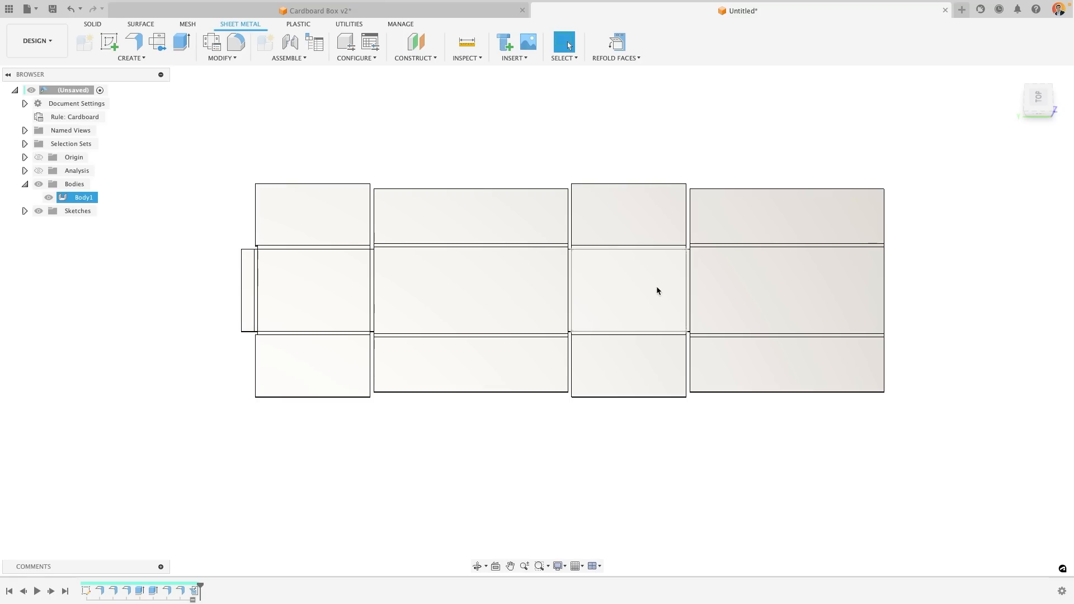
Refold the unfolded faces back into the closed box.
left_click(618, 43)
middle_click_drag(575, 258, 431, 313)
middle_click_drag(594, 313, 564, 273, "shift")
middle_click_drag(571, 240, 497, 303)
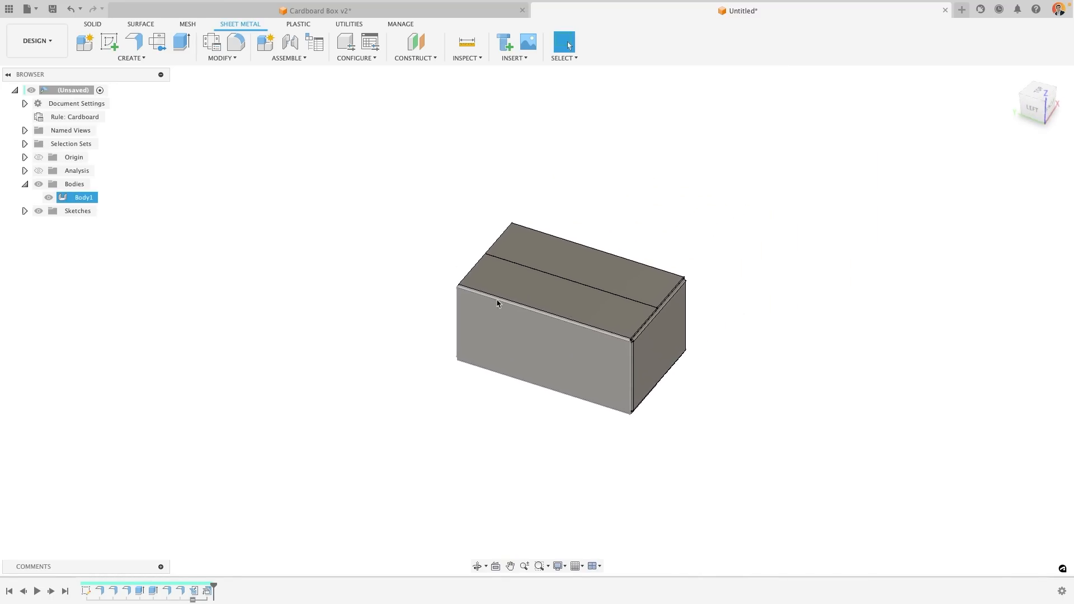
Create a flat pattern of the box with the front top flap's outer face as the stationary face.
left_click(138, 58)
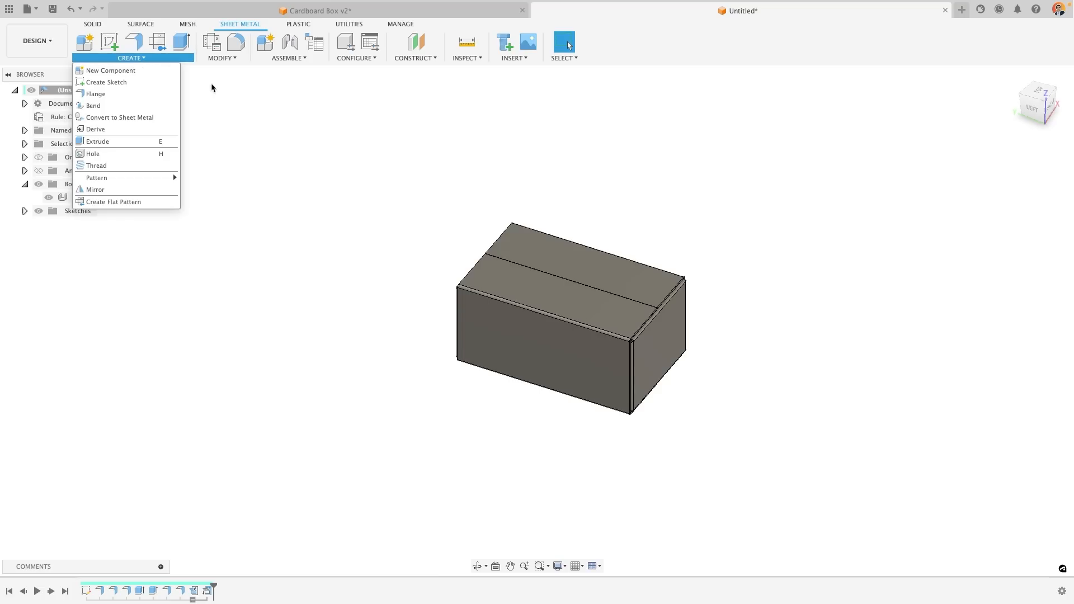
left_click(133, 202)
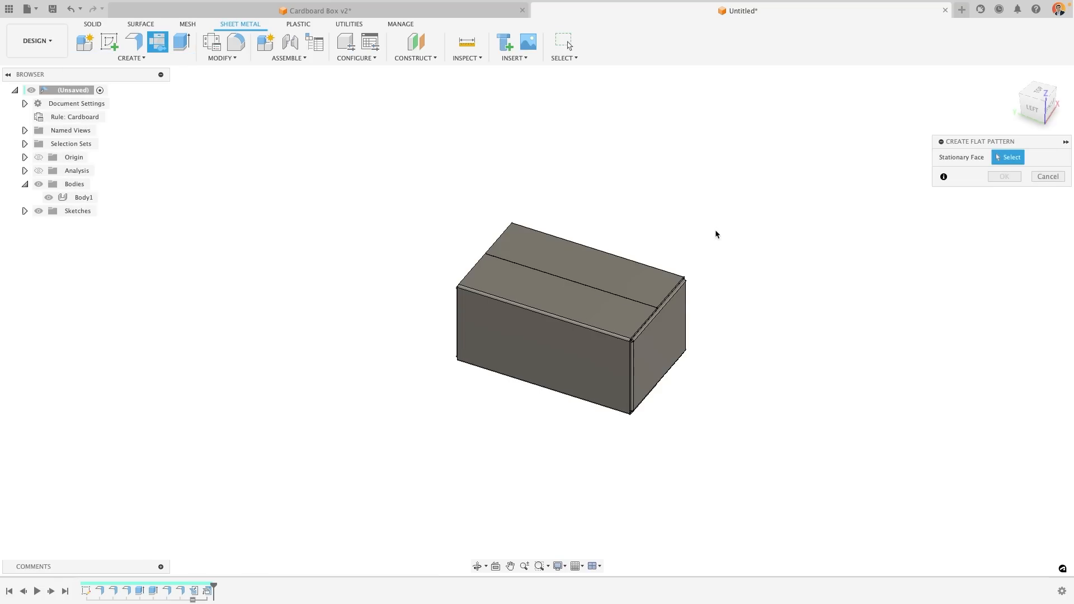
left_click(546, 297)
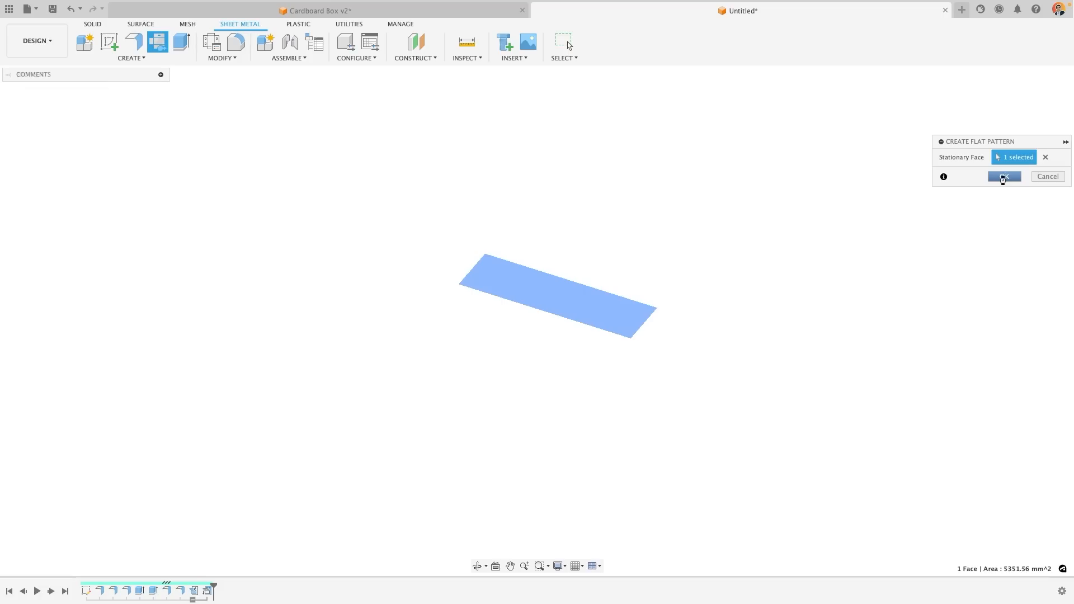
key("Return")
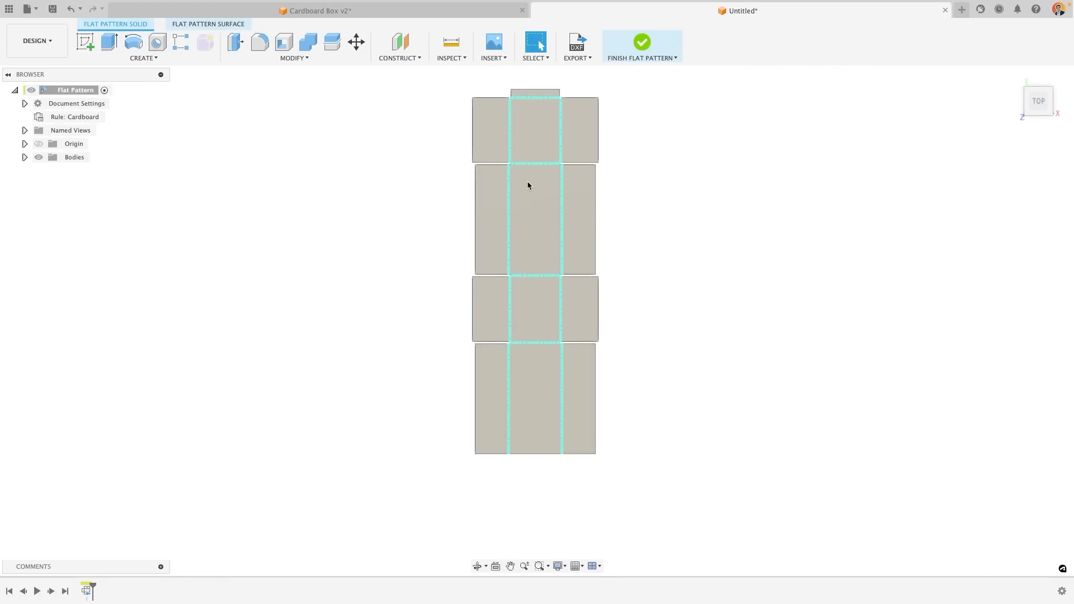
Examine the bend lines and the gaps between flaps in the flat pattern, with the layout turned lengthwise.
scroll(534, 171, "up", 5)
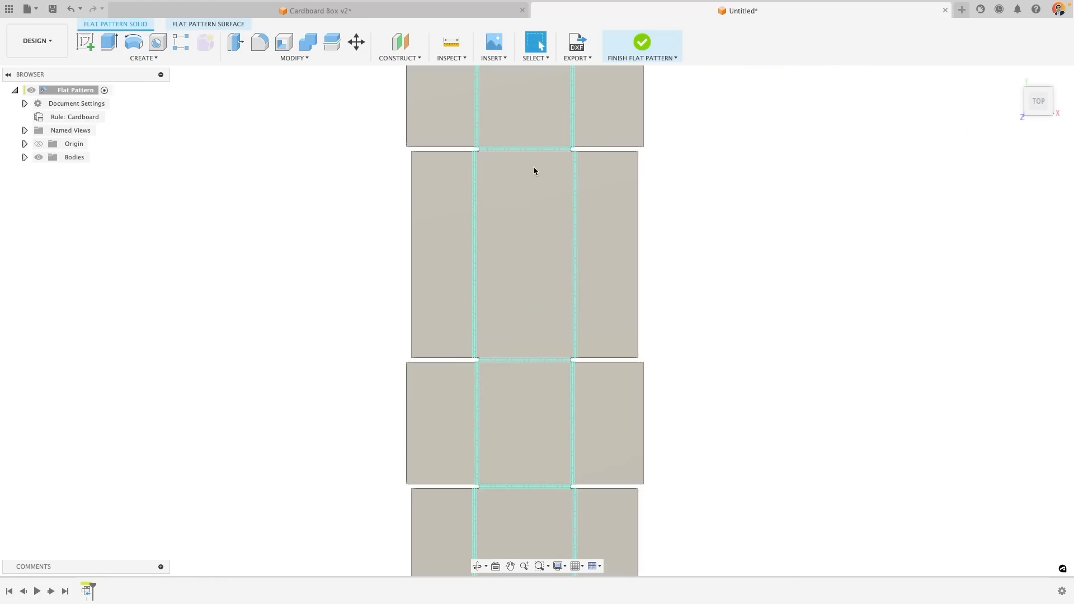
scroll(470, 143, "up", 3)
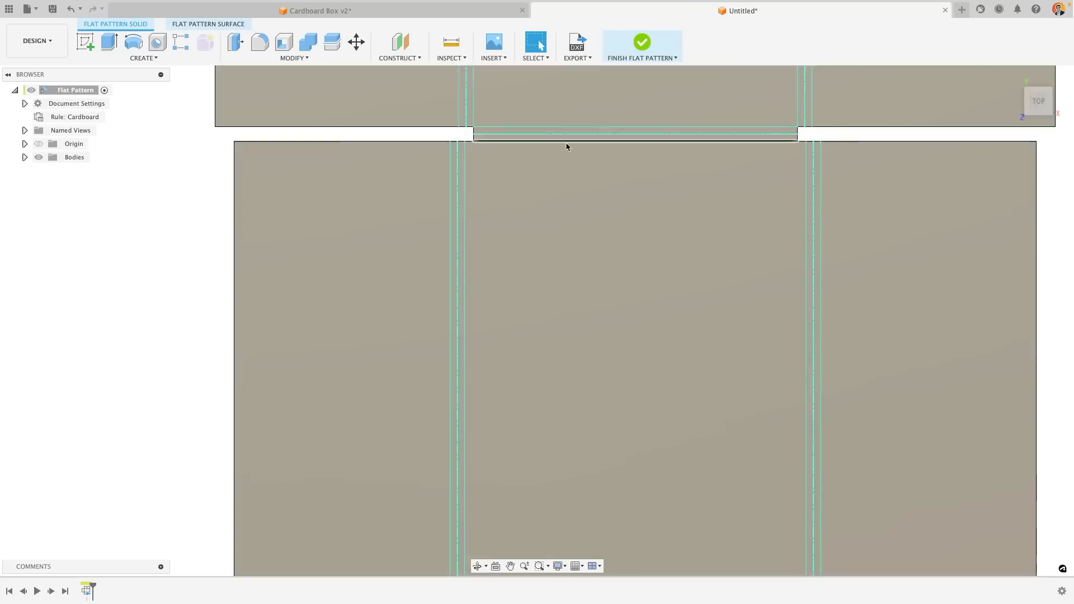
scroll(538, 154, "down", 1)
scroll(538, 155, "down", 5)
mouse_move(1018, 96)
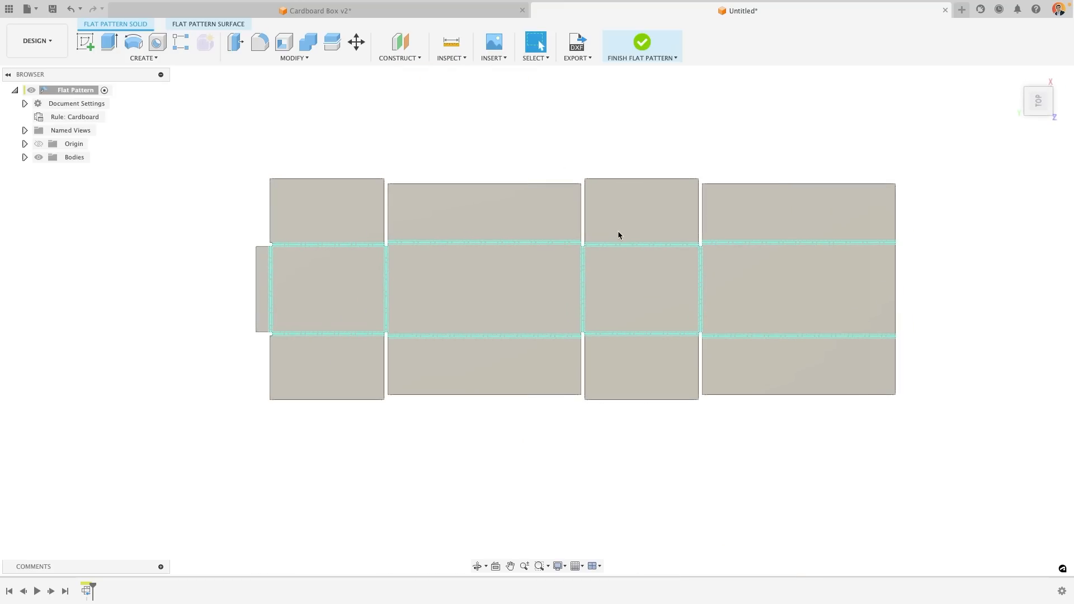
middle_click_drag(608, 232, 586, 208)
scroll(540, 235, "up", 2)
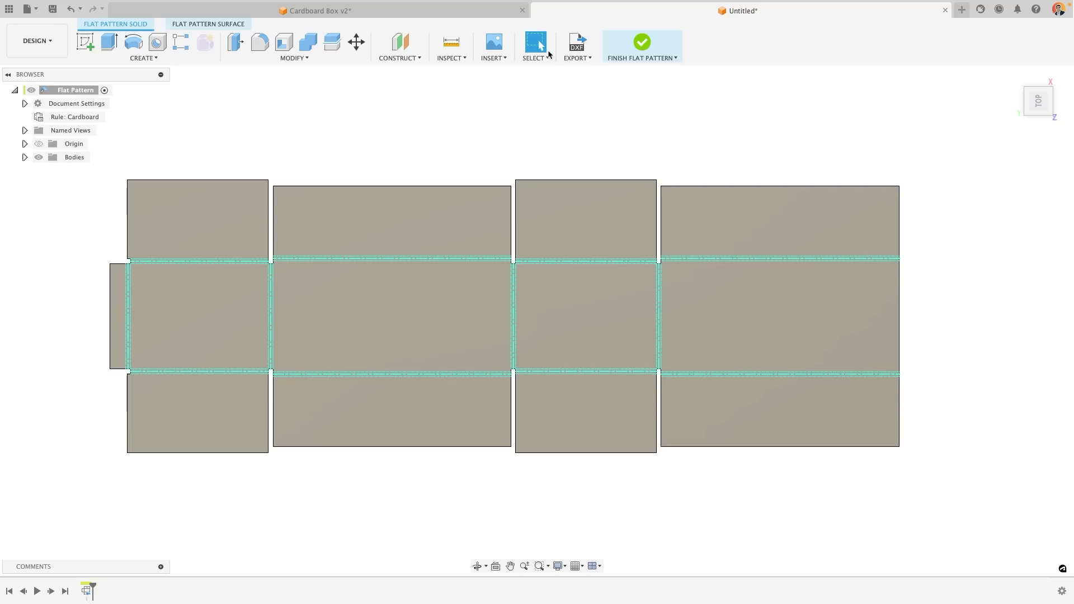
Review the options for exporting the flat pattern as DXF and cancel the export.
left_click(576, 43)
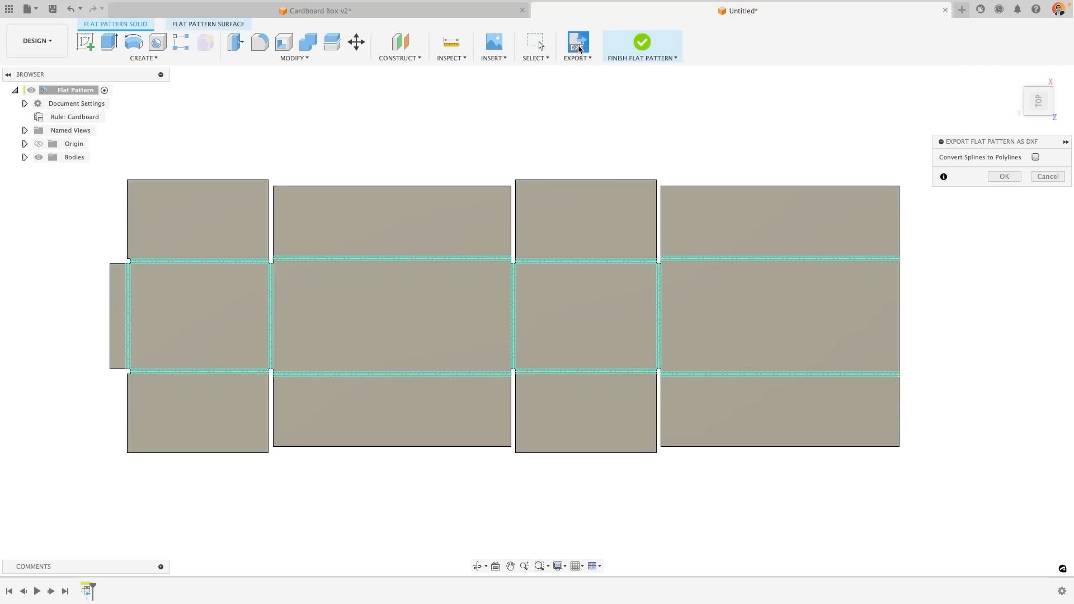
left_click_drag(968, 144, 688, 98)
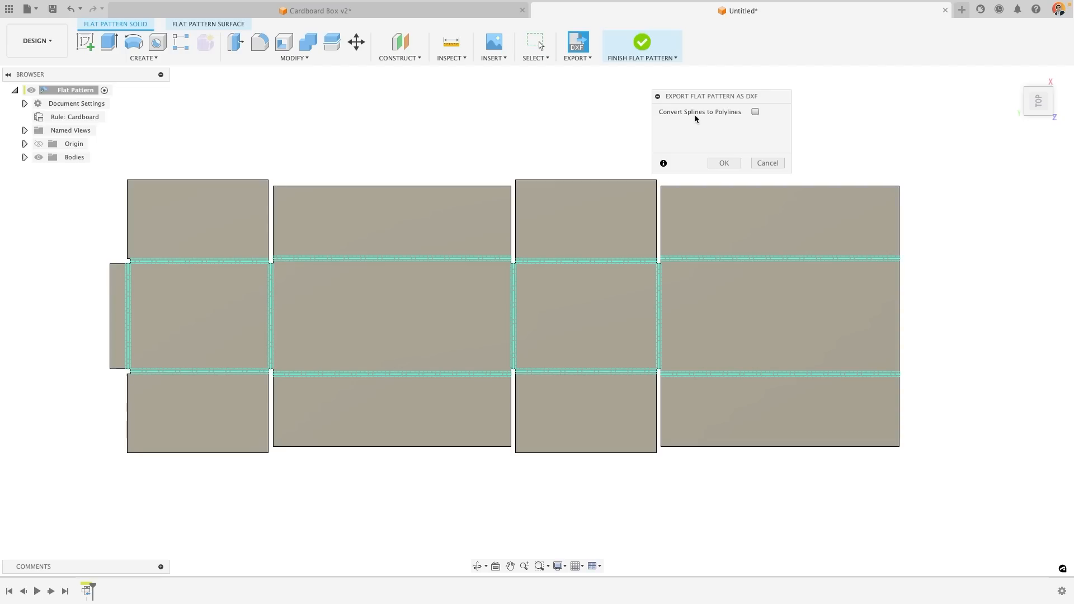
left_click(768, 163)
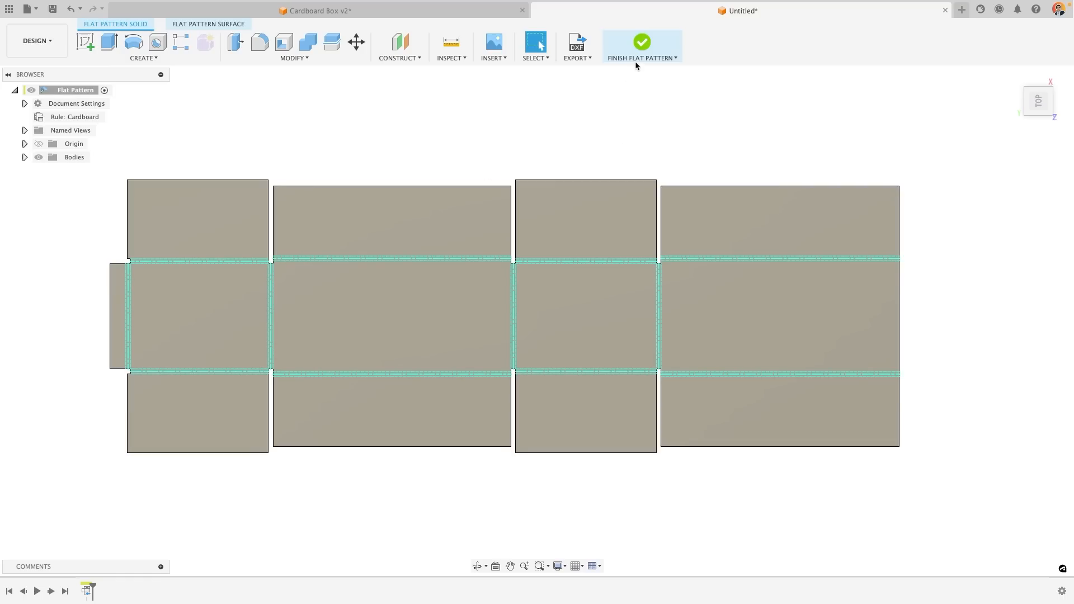
Finish the flat pattern and set the Box_Width user parameter to 180 mm.
left_click(641, 42)
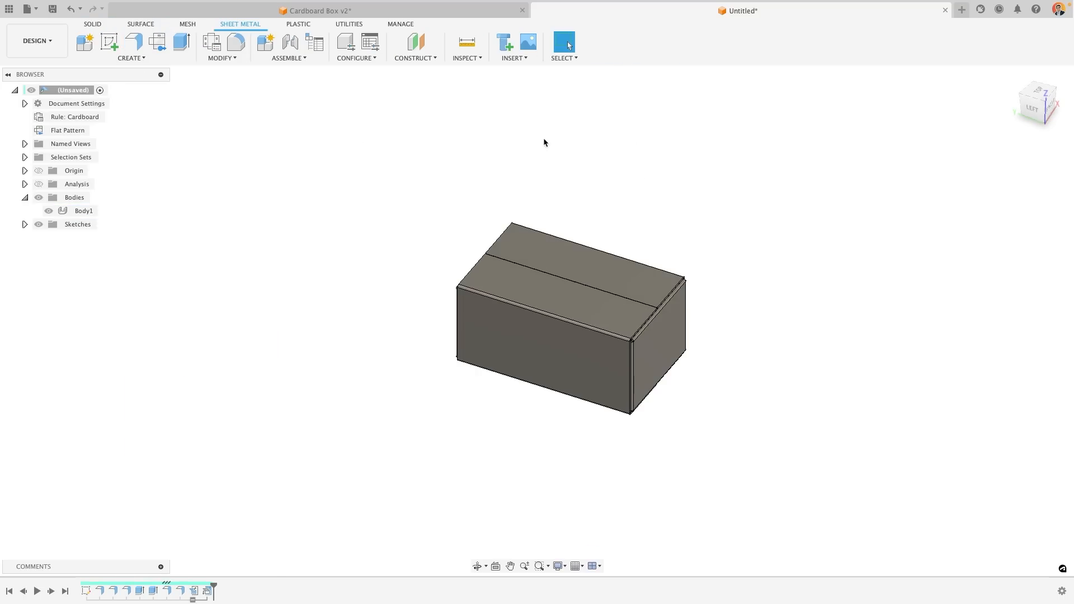
left_click(241, 57)
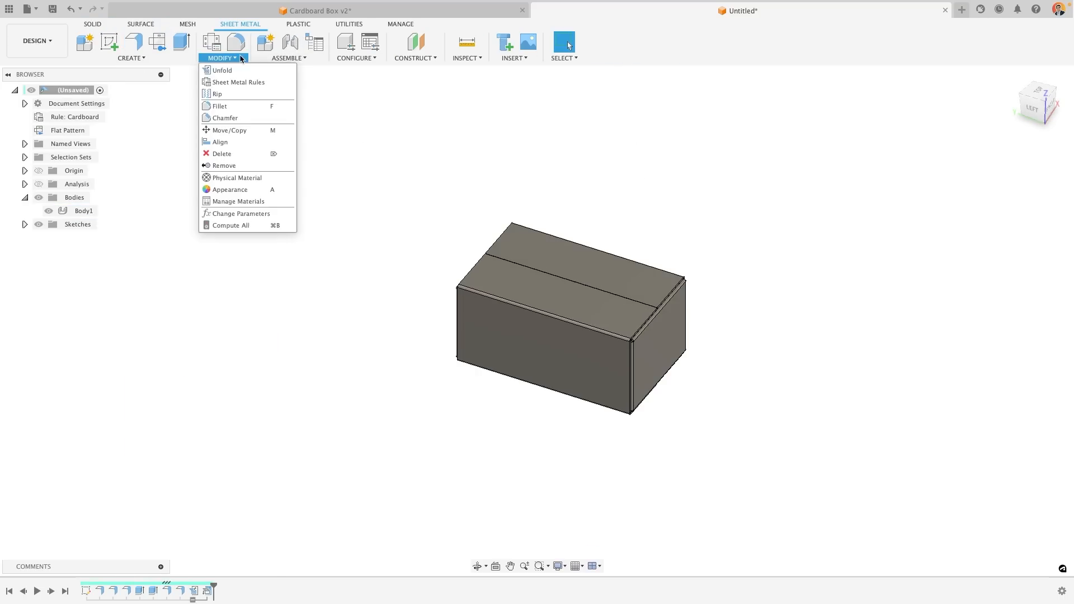
left_click(246, 214)
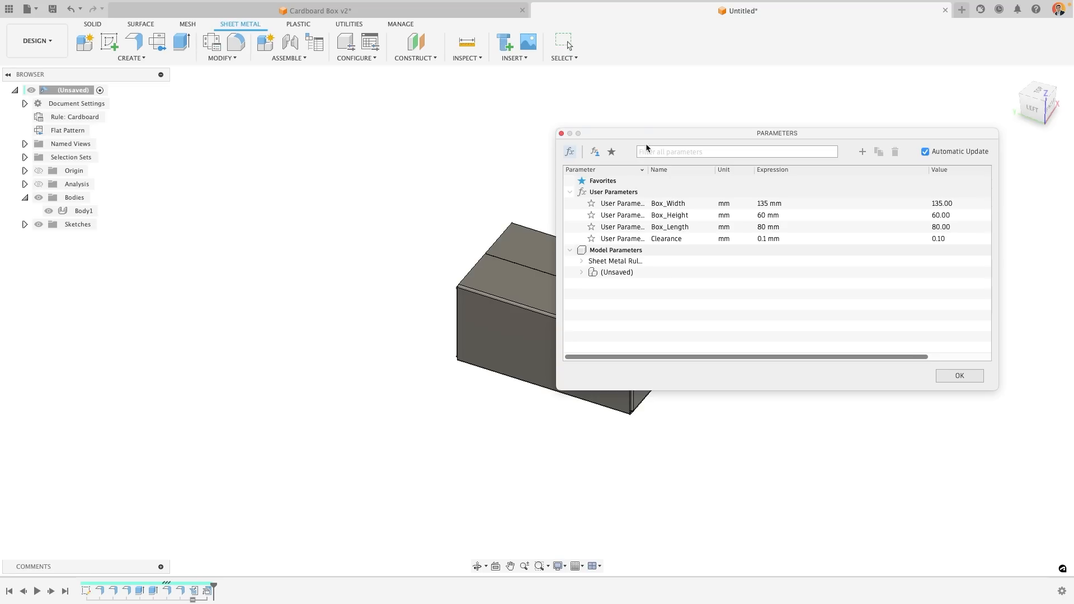
middle_click_drag(446, 206, 227, 194)
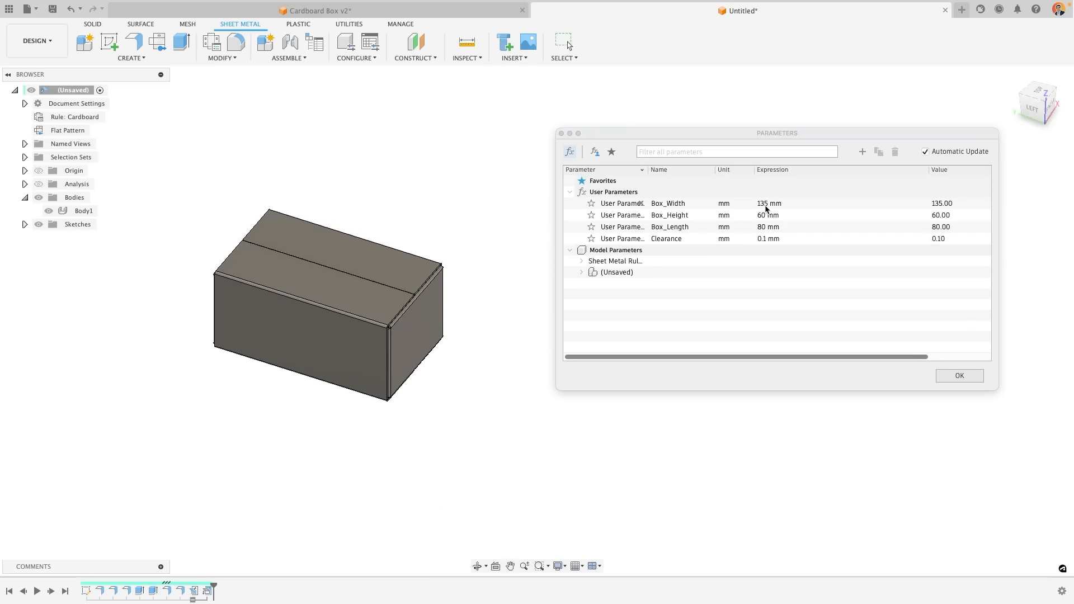
left_click(765, 204)
left_click(767, 203)
left_click_drag(767, 203, 757, 205)
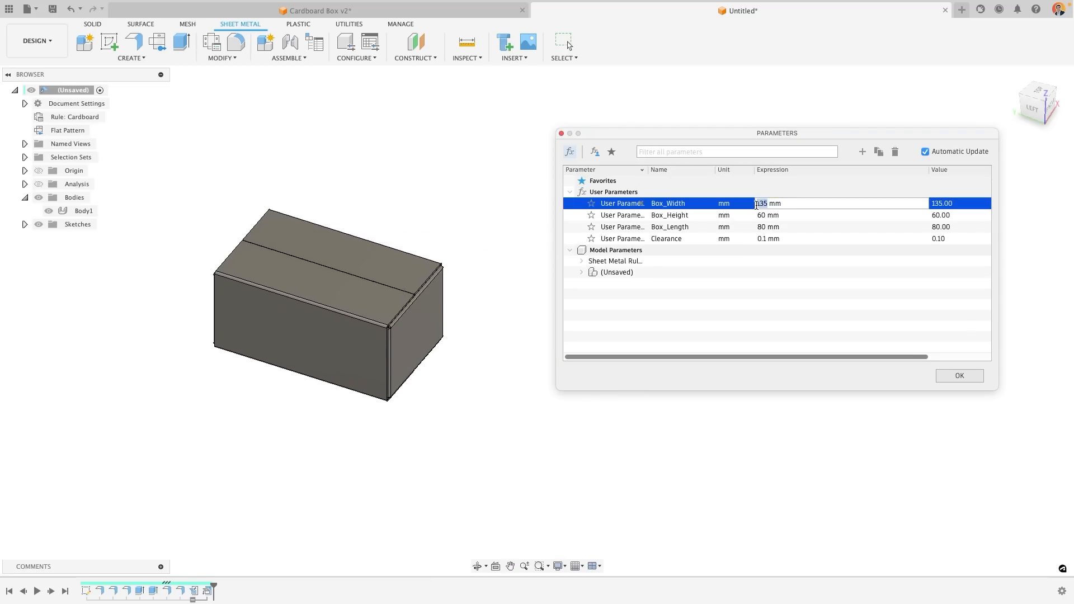
type("180")
key("Return")
Set the Box_Length user parameter to 150 mm and confirm the parameter changes.
left_click(763, 218)
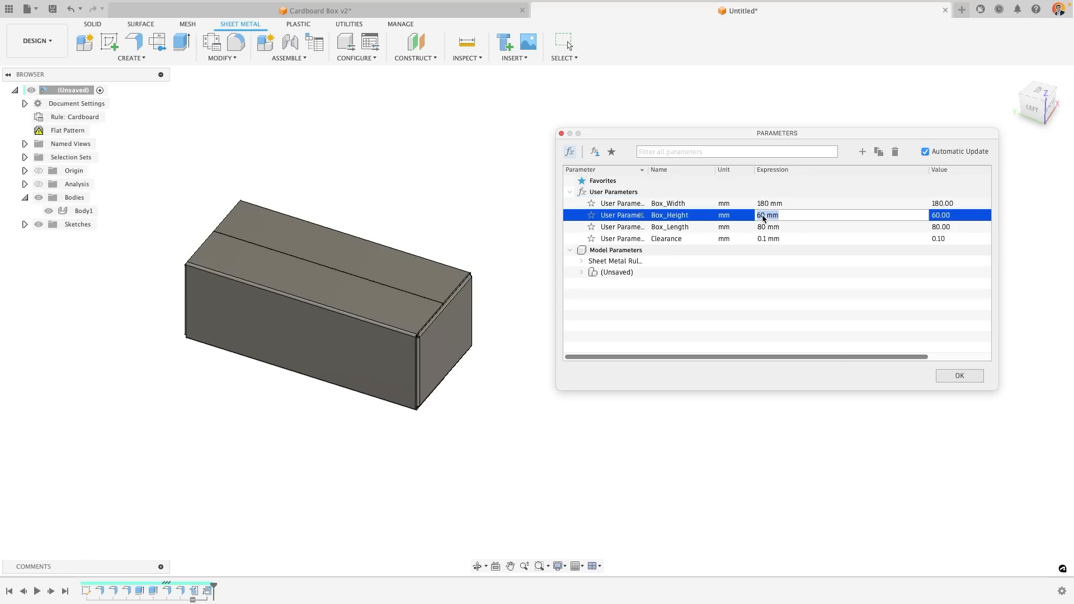
left_click(762, 224)
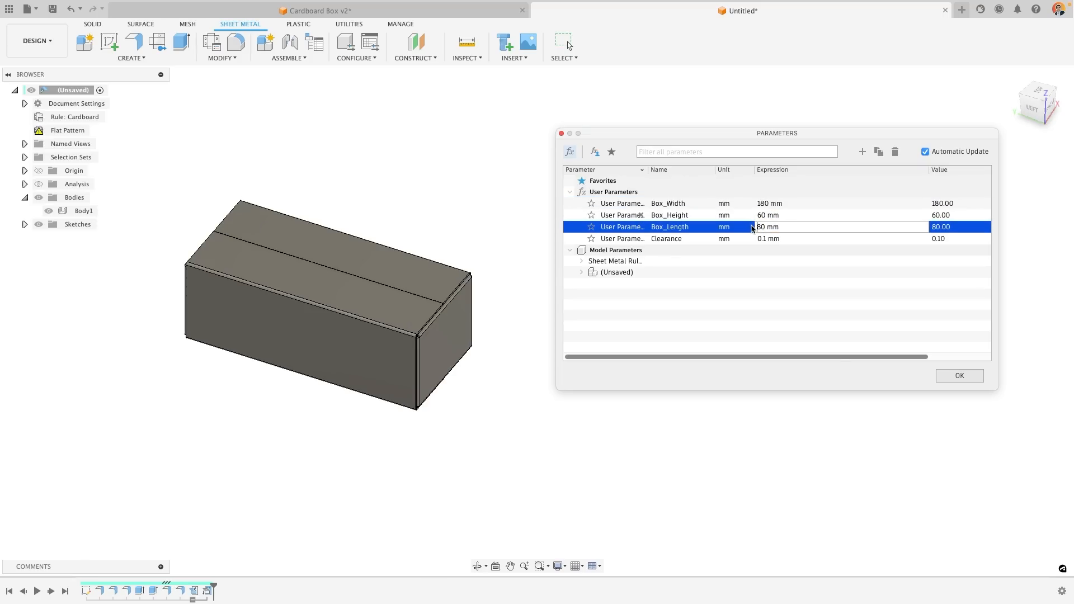
key("BackSpace")
key("BackSpace")
type("150")
key("Return")
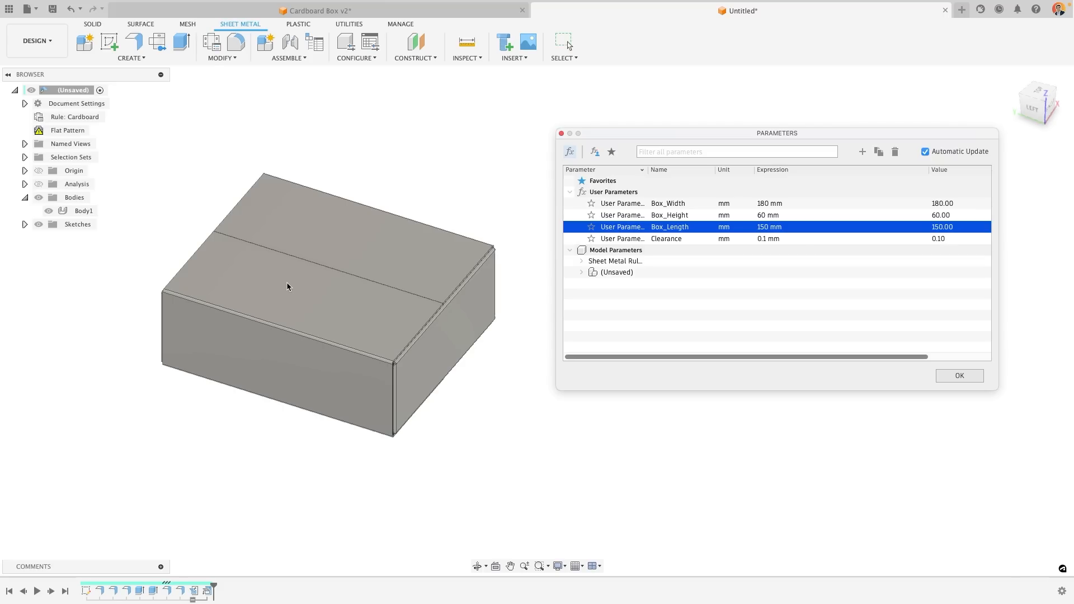
left_click(959, 376)
middle_click_drag(427, 290, 574, 304)
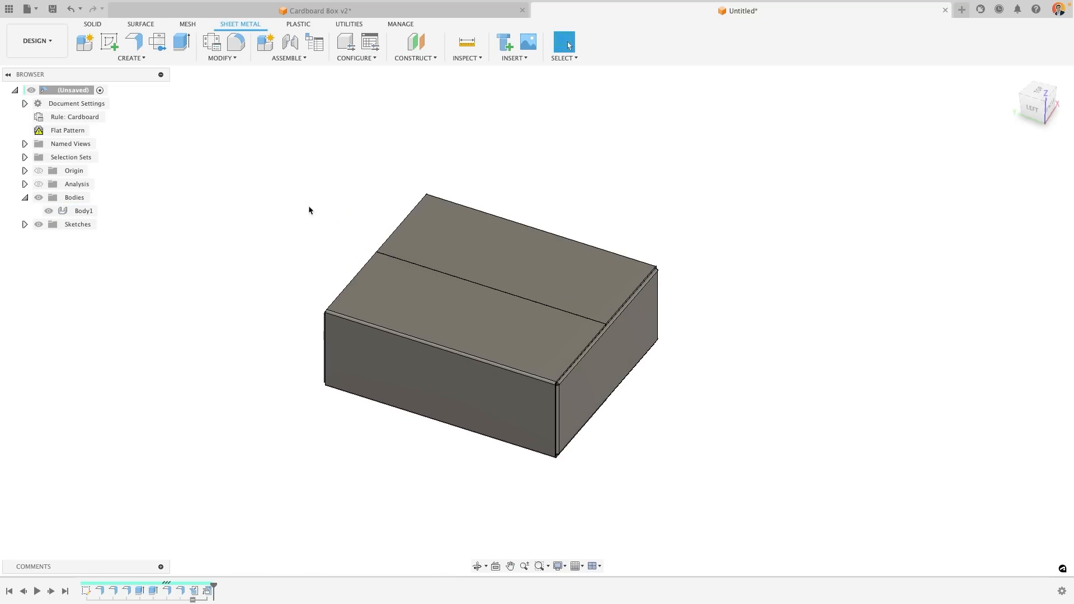
Update the outdated flat pattern, open it to check the resized layout, and return to the folded box.
left_click(50, 132)
right_click(50, 133)
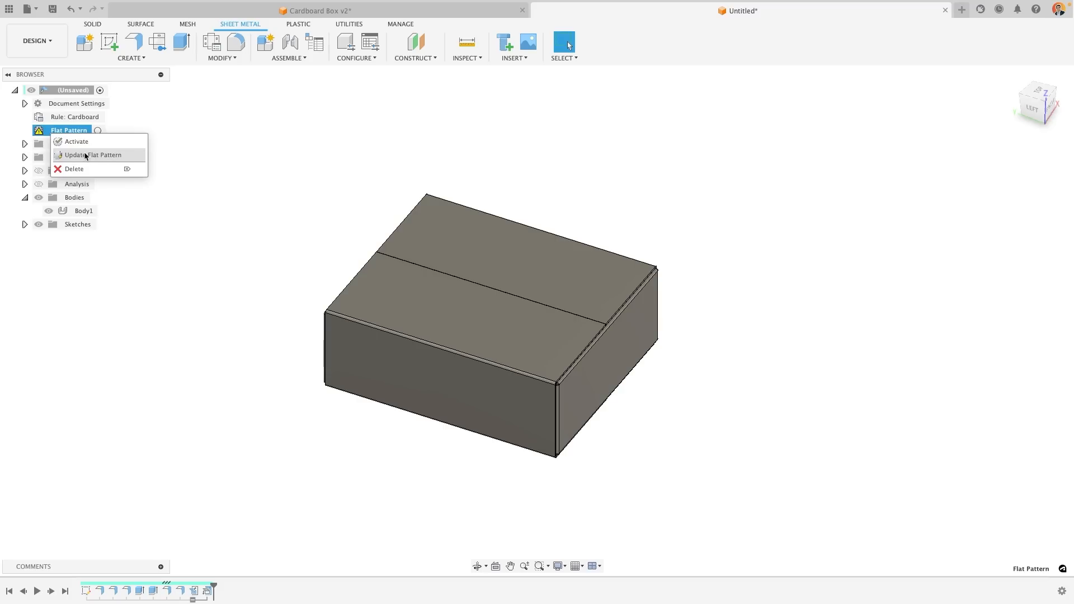
left_click(68, 156)
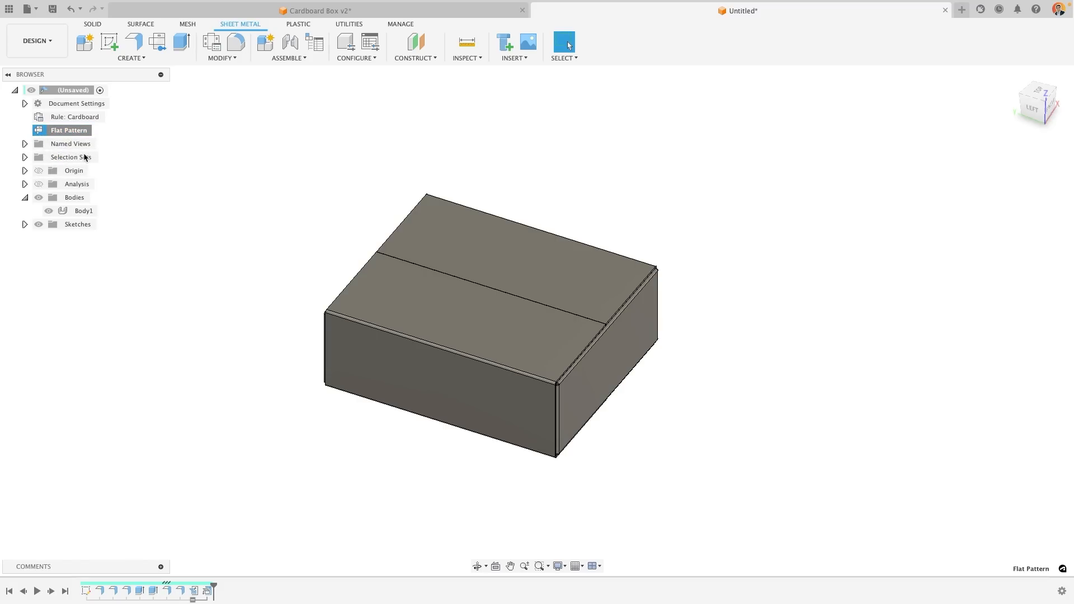
double_click(85, 132)
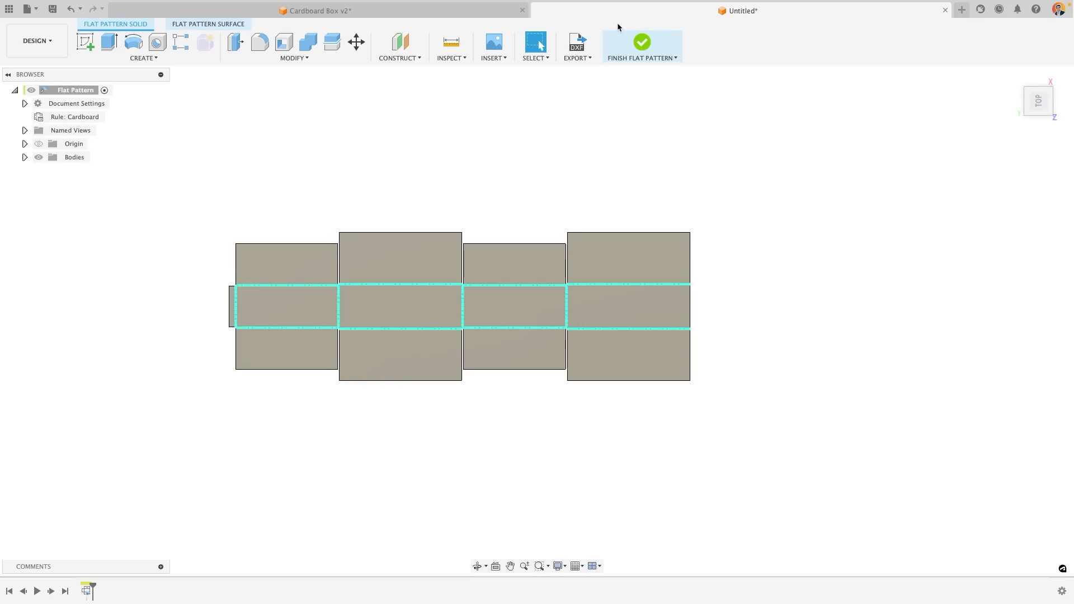
left_click(642, 42)
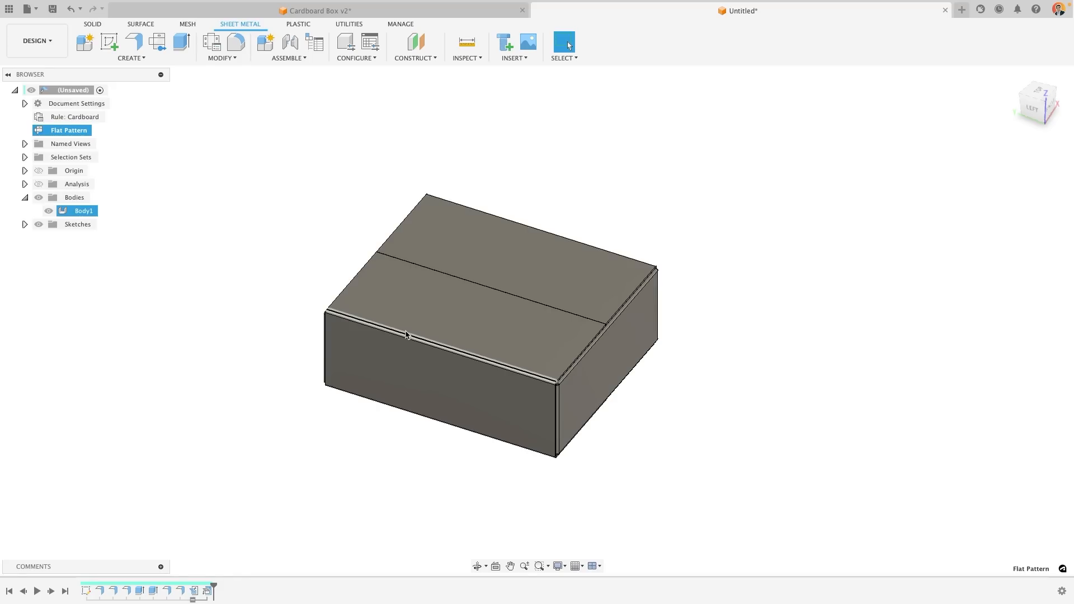
Switch to the Manufacture workspace and expand the models to list the box and its flat pattern.
left_click(39, 48)
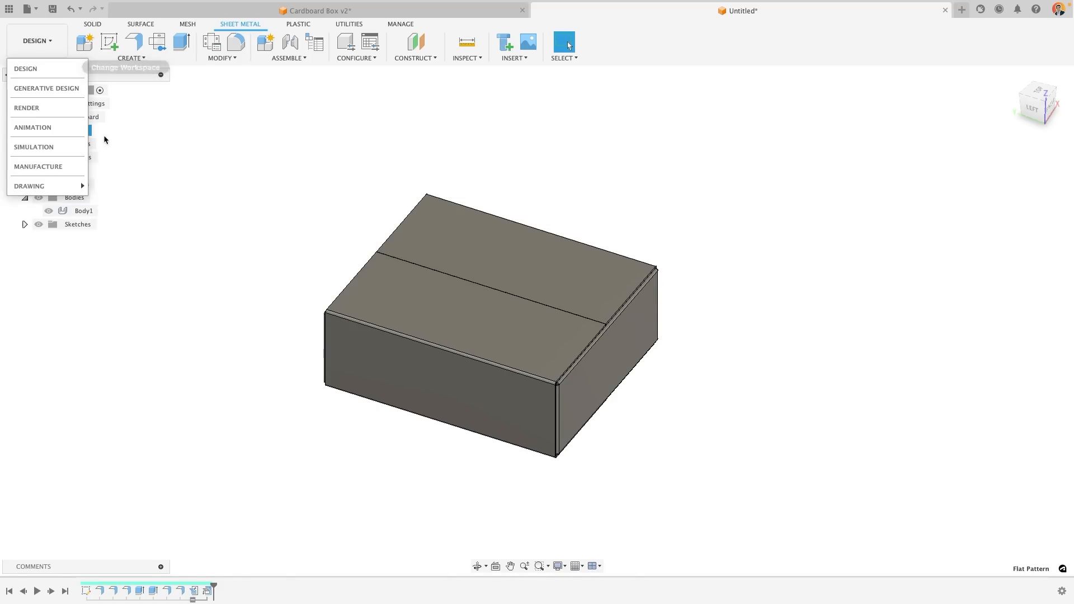
left_click(64, 167)
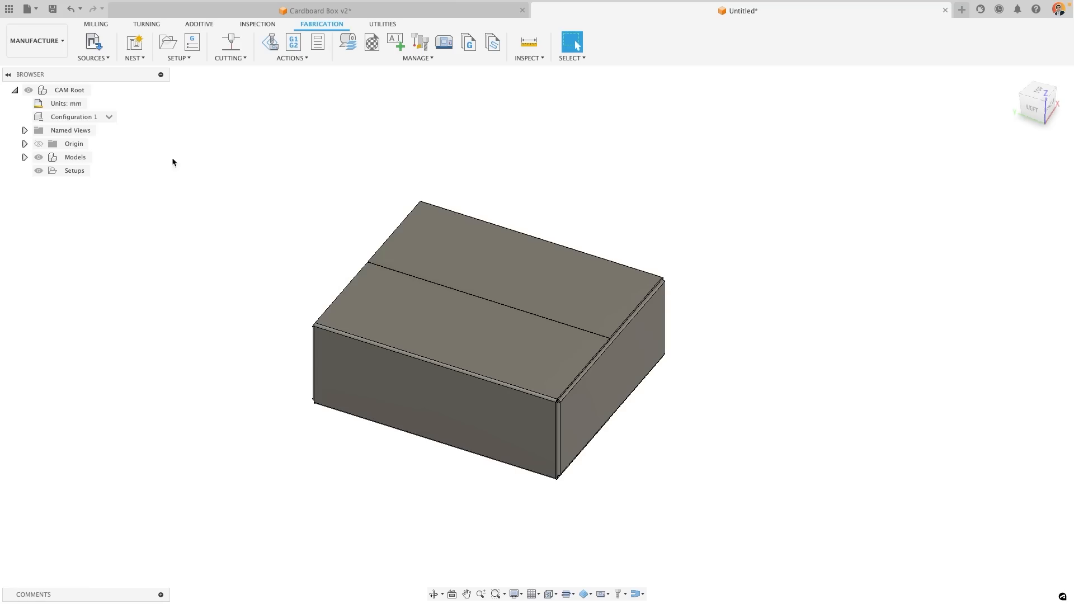
left_click(25, 157)
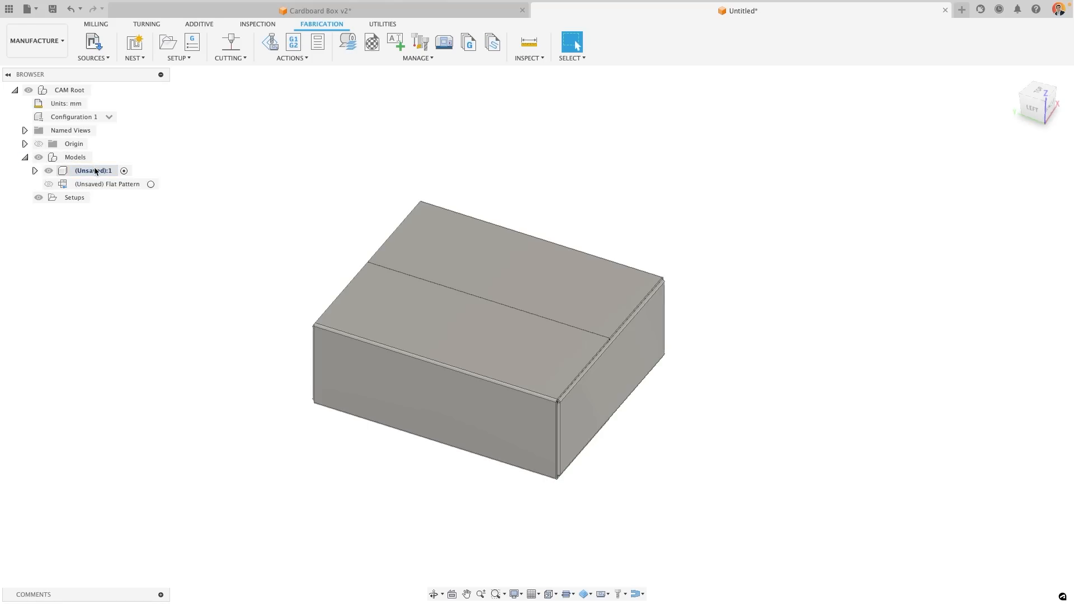
Activate the flat pattern model in the Manufacture workspace in place of the folded box.
left_click(95, 170)
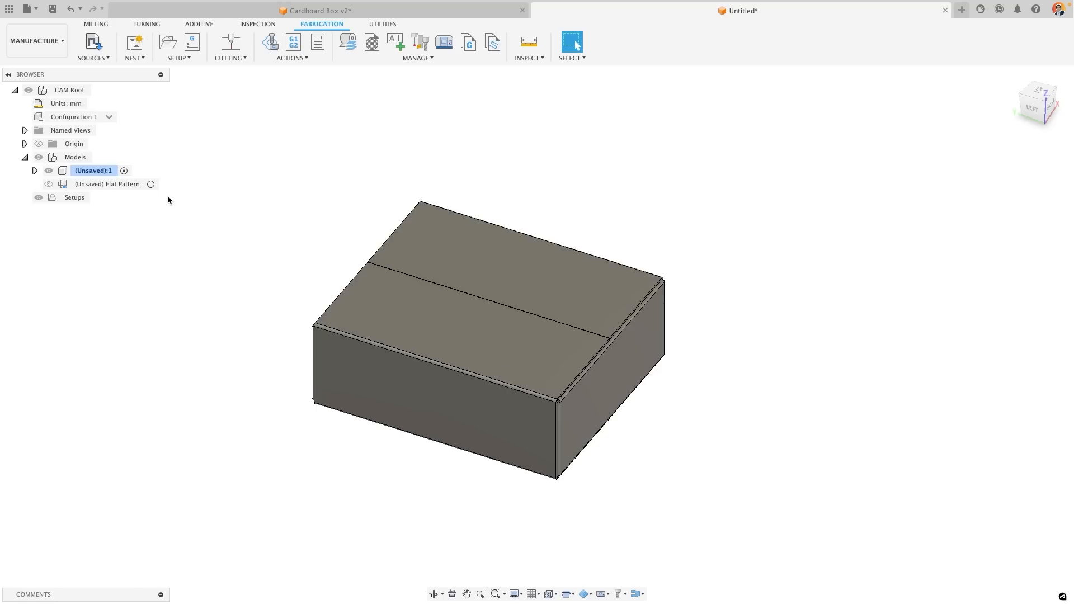
left_click(153, 185)
middle_click_drag(399, 321, 750, 432)
scroll(561, 376, "down", 4)
left_click(435, 404)
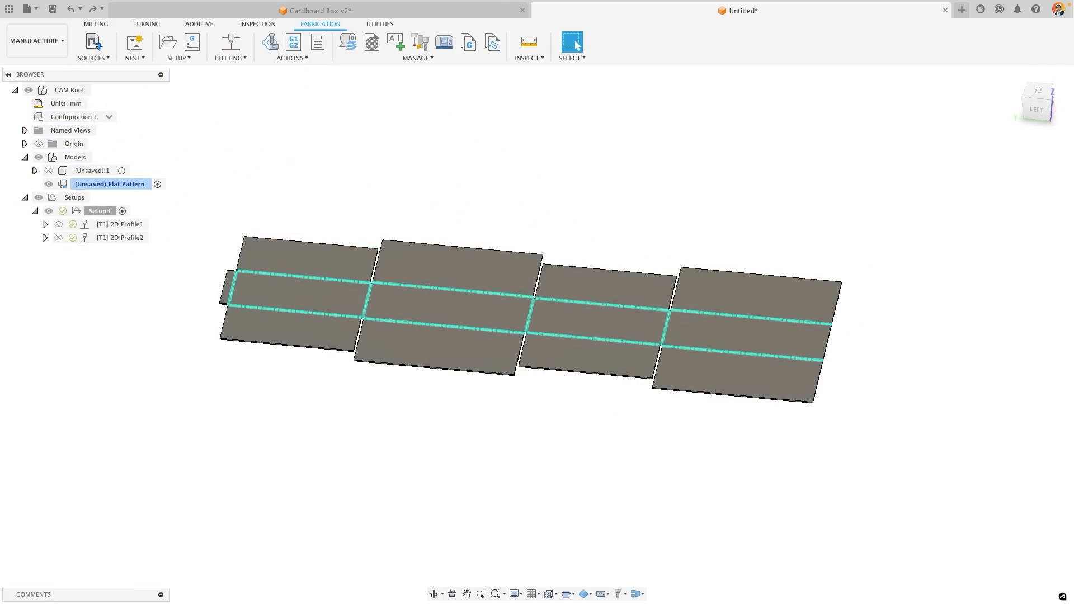
Return to the Design workspace and examine the folded box's flaps, bends and corner gaps from several sides.
left_click(36, 41)
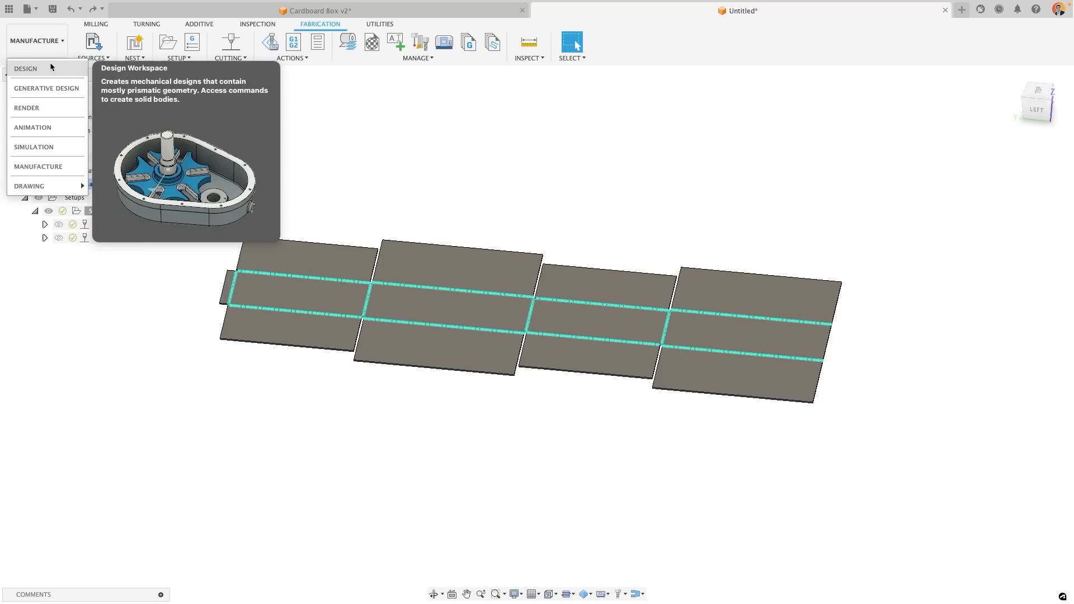
left_click(49, 69)
middle_click_drag(616, 399, 324, 352)
scroll(404, 364, "up", 3)
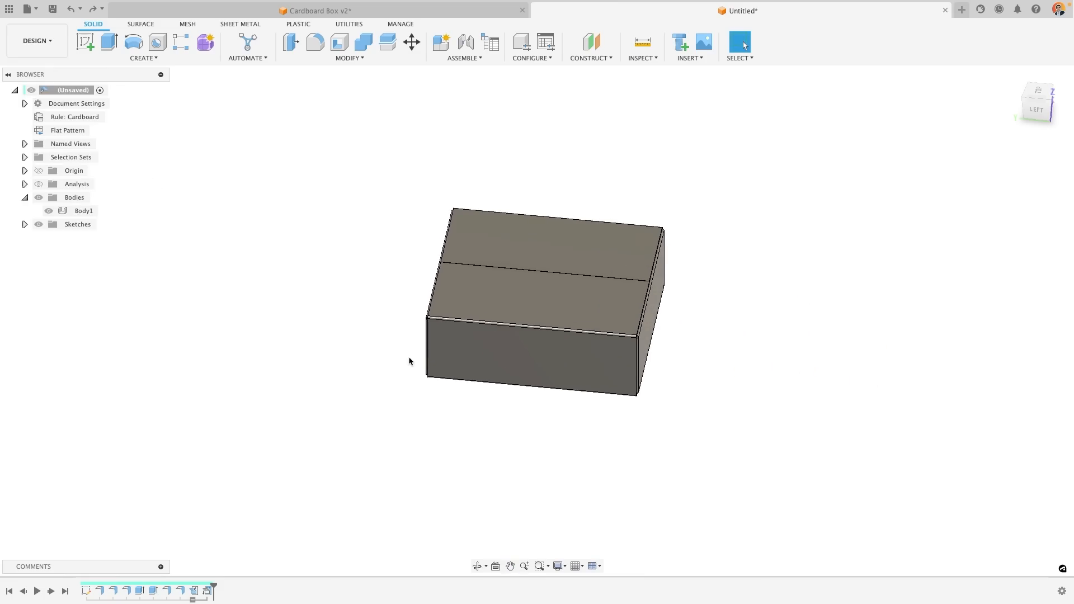
middle_click_drag(433, 362, 375, 390)
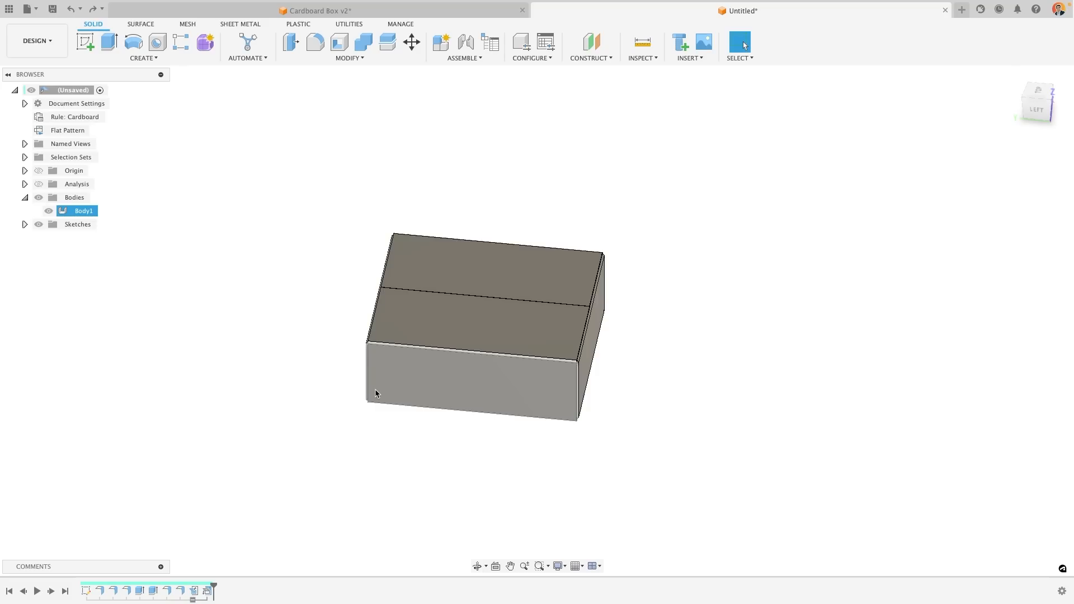
scroll(384, 353, "up", 5)
middle_click_drag(385, 353, 343, 334, "shift")
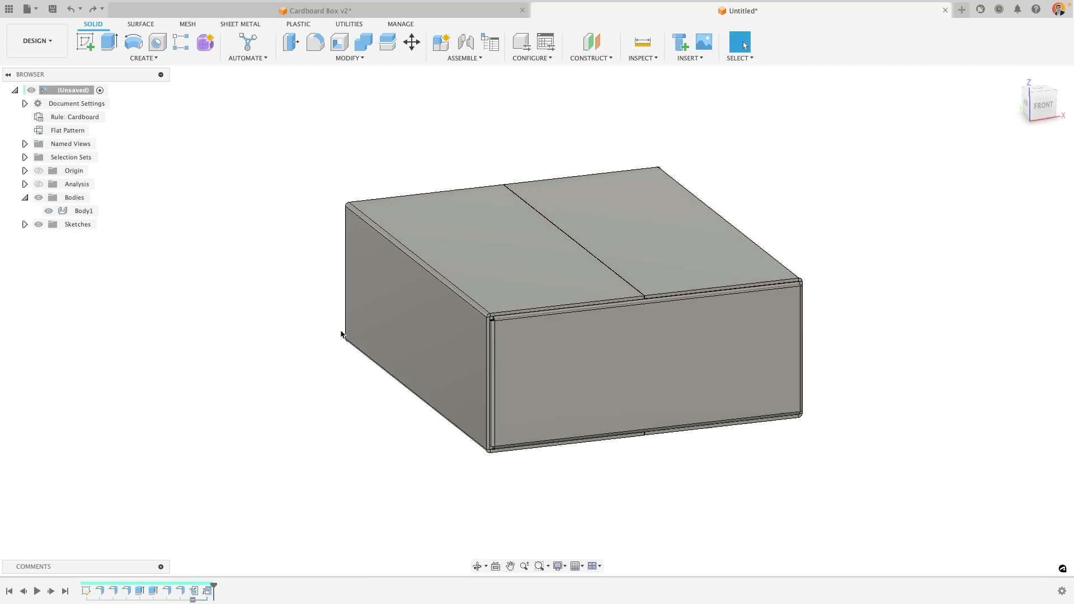
scroll(461, 321, "up", 3)
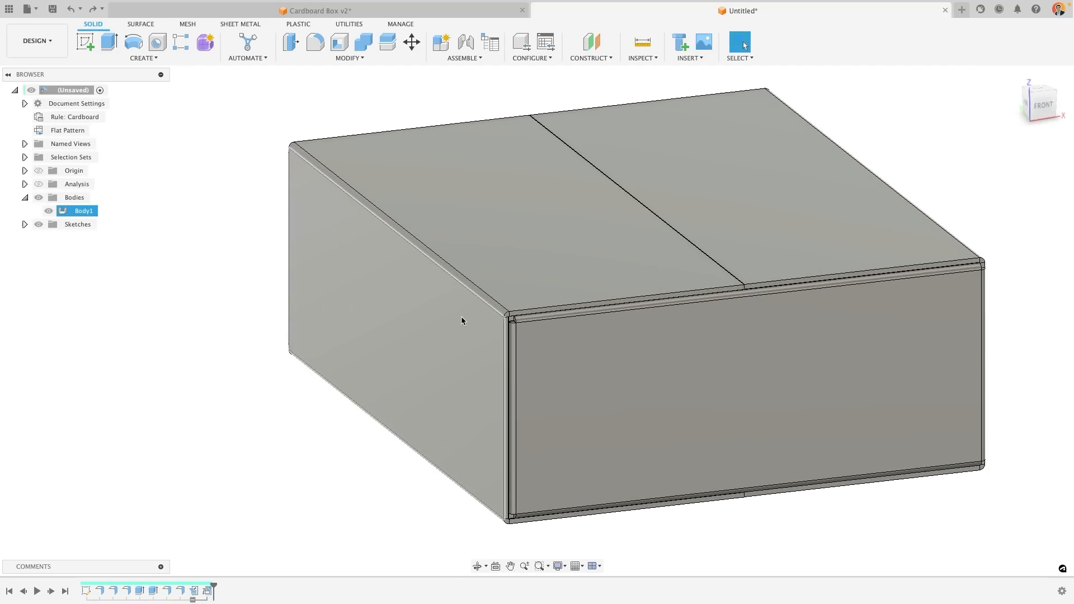
scroll(506, 318, "up", 2)
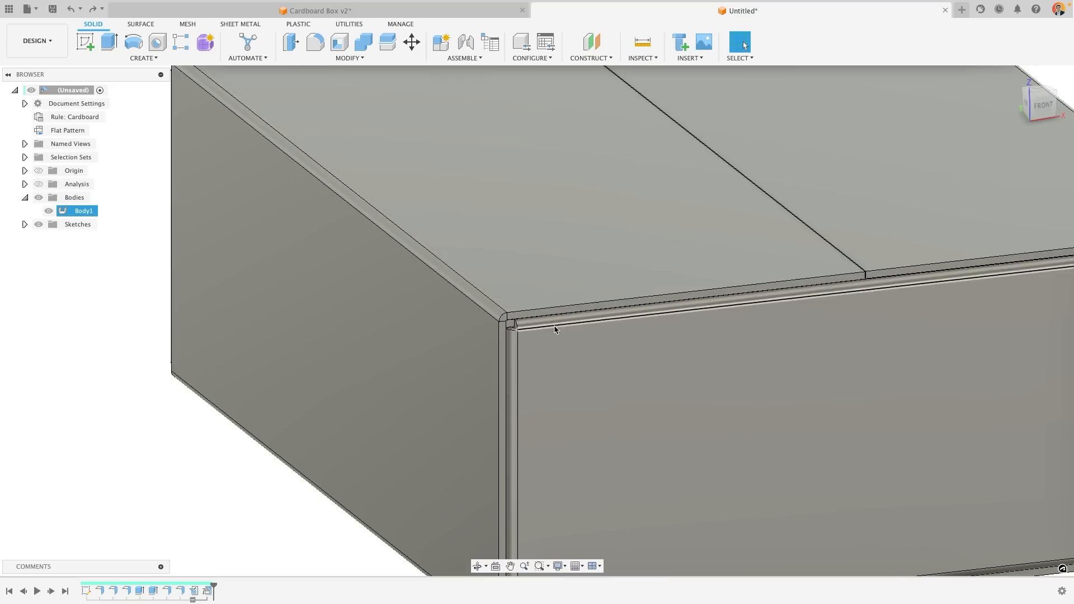
scroll(588, 282, "down", 5)
middle_click_drag(546, 307, 423, 290, "shift")
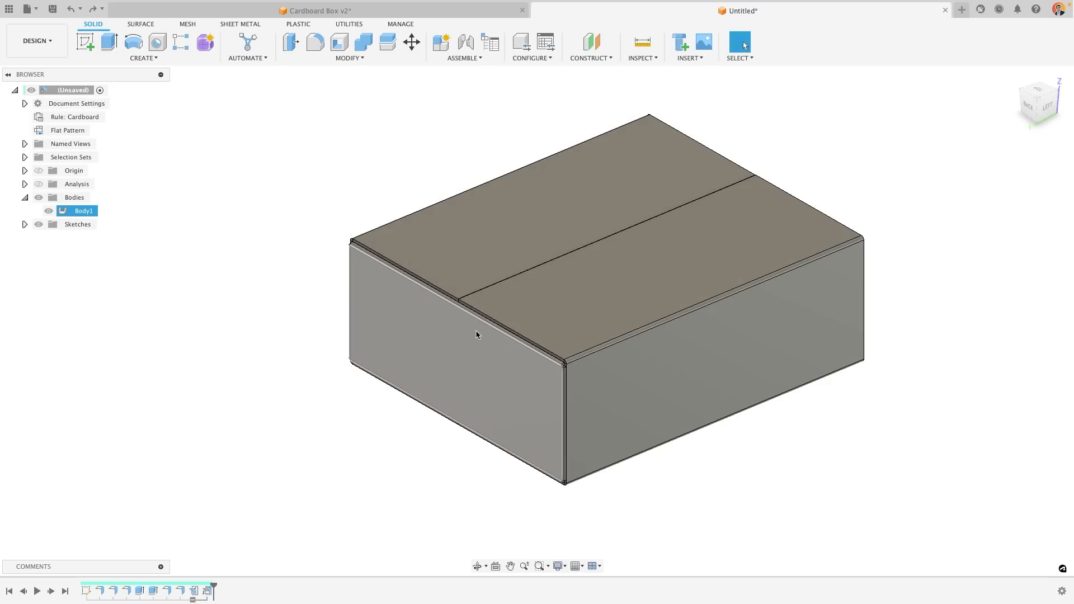
Switch to the Cardboard Box v2 design and start an in-canvas render of it in the Render workspace.
left_click(317, 11)
scroll(591, 330, "down", 6)
middle_click_drag(658, 286, 327, 313, "shift")
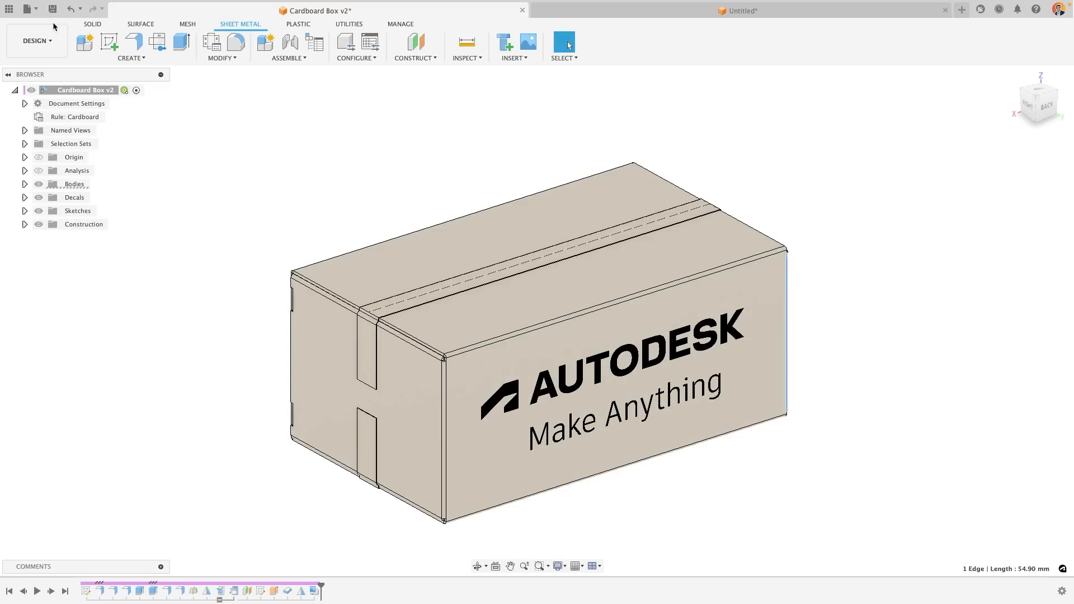
left_click(38, 40)
left_click(25, 106)
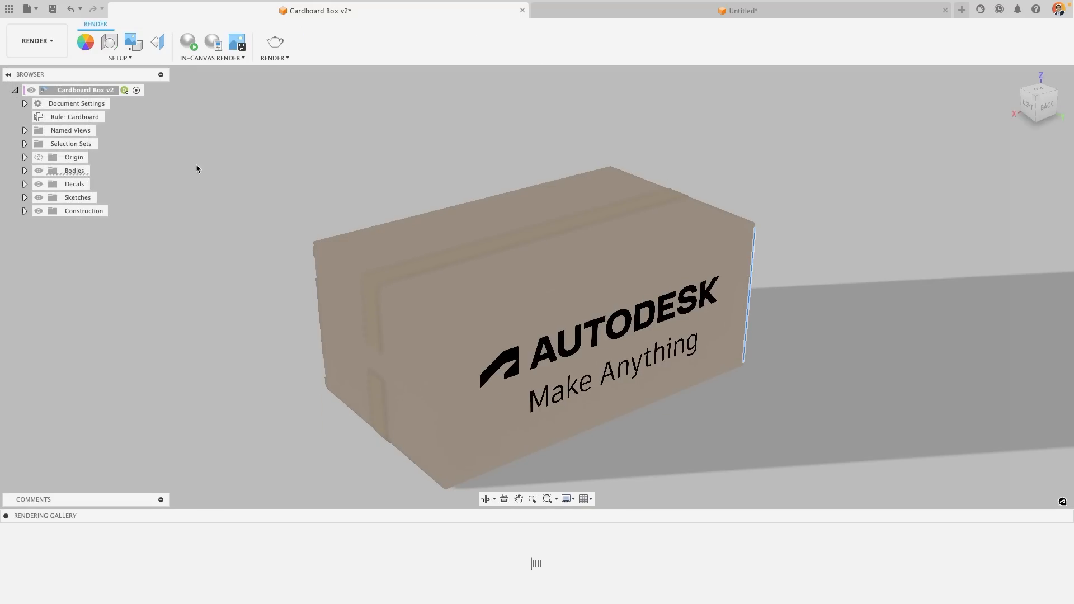
left_click(188, 42)
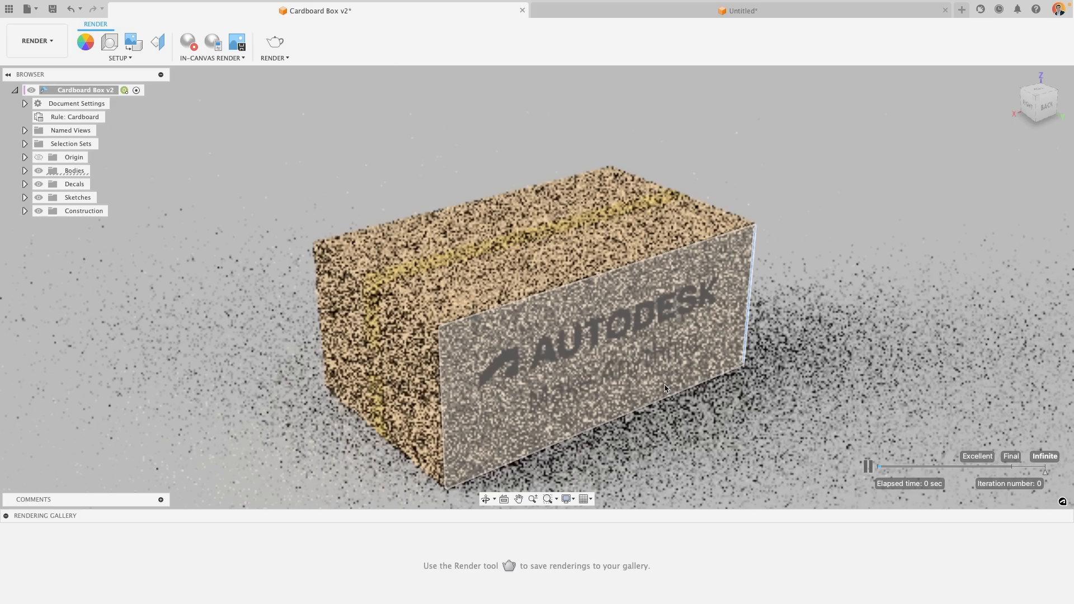